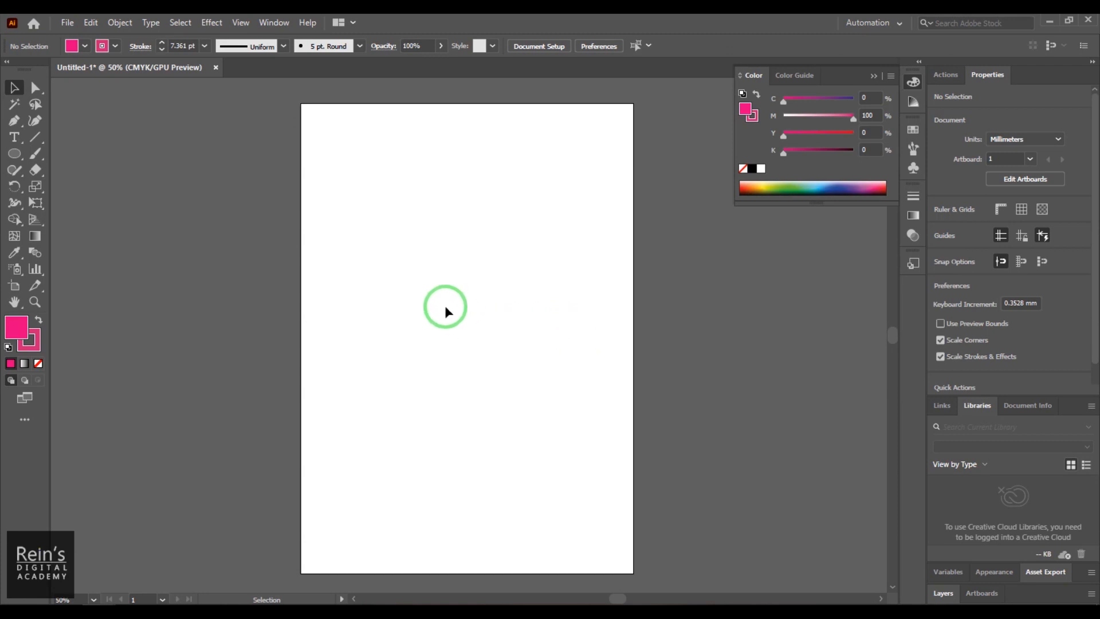
Draw a rectangle about 71 by 63 mm in the upper part of the artboard.
left_click(19, 155)
left_click_drag(19, 156, 60, 153)
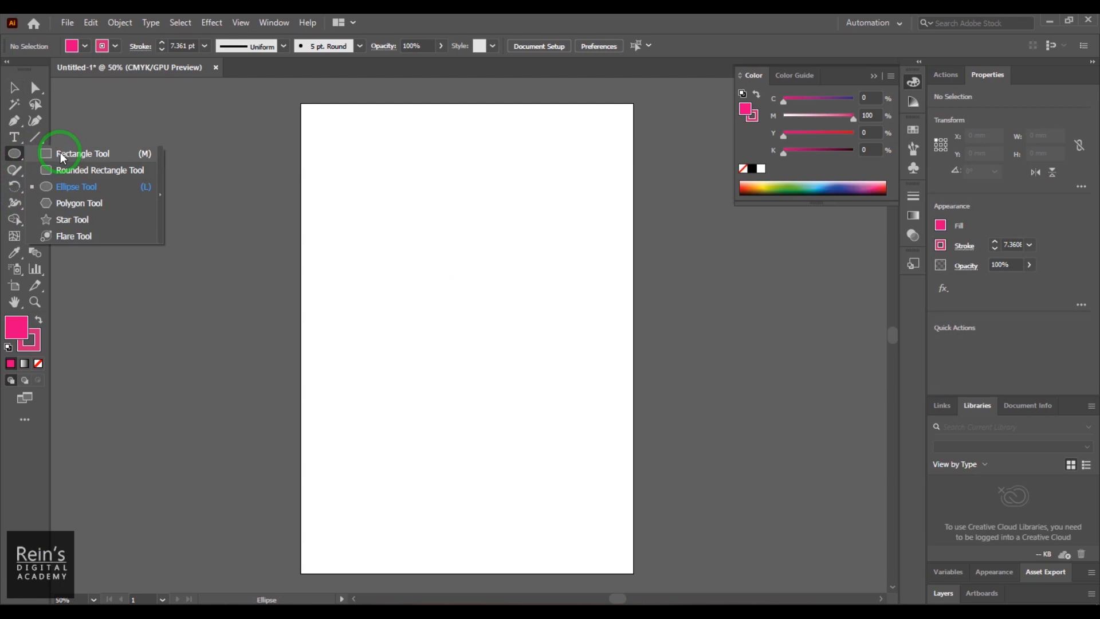
left_click_drag(102, 163, 137, 137)
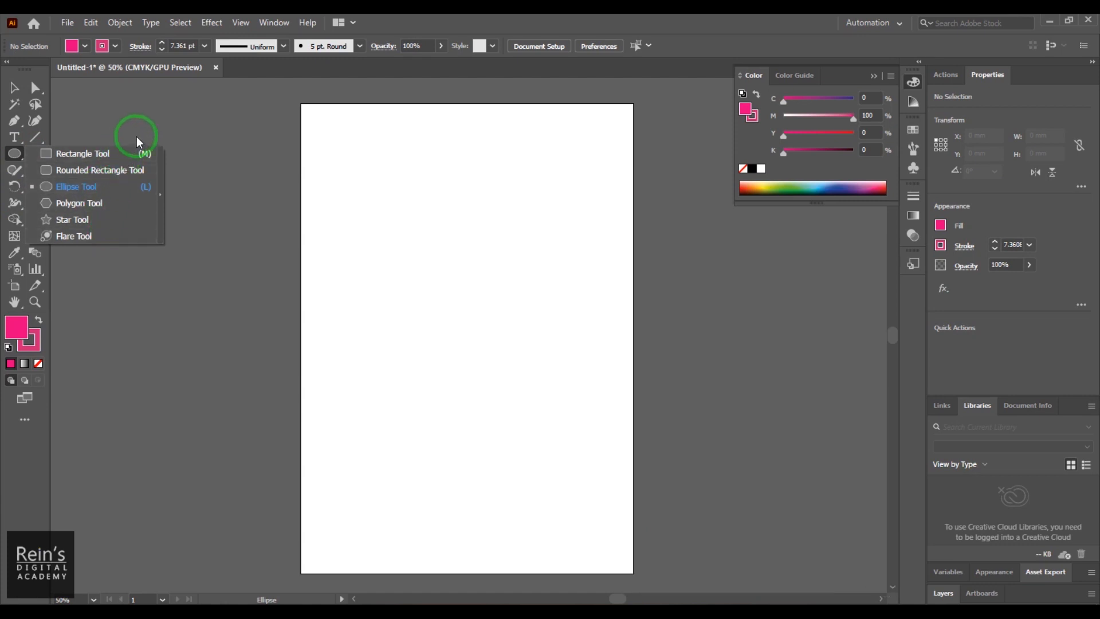
left_click_drag(50, 141, 105, 154)
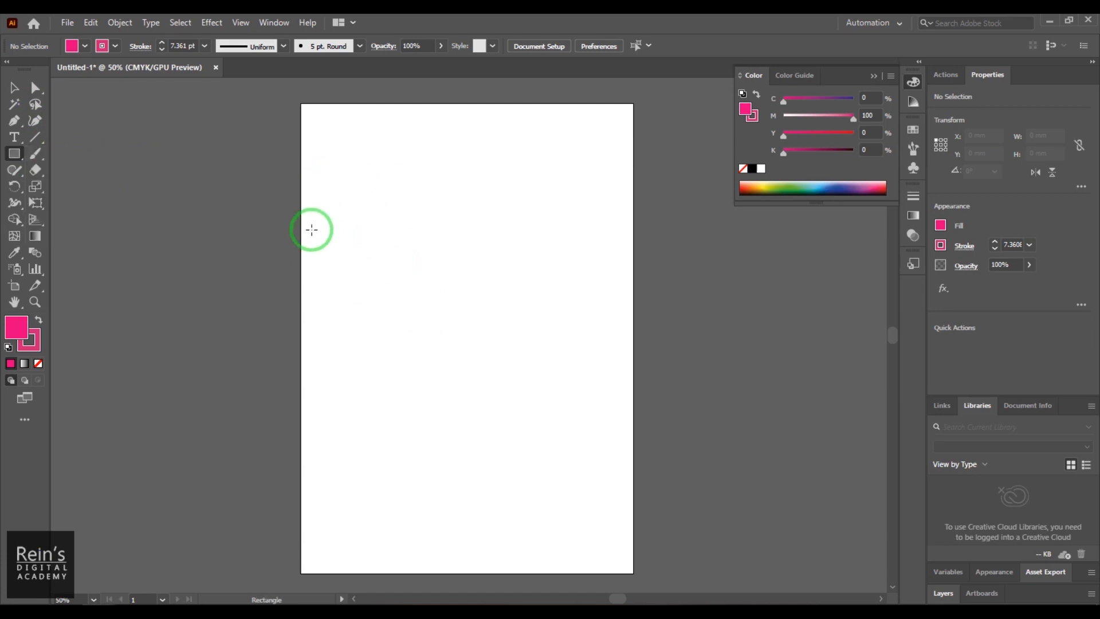
left_click_drag(364, 182, 478, 283)
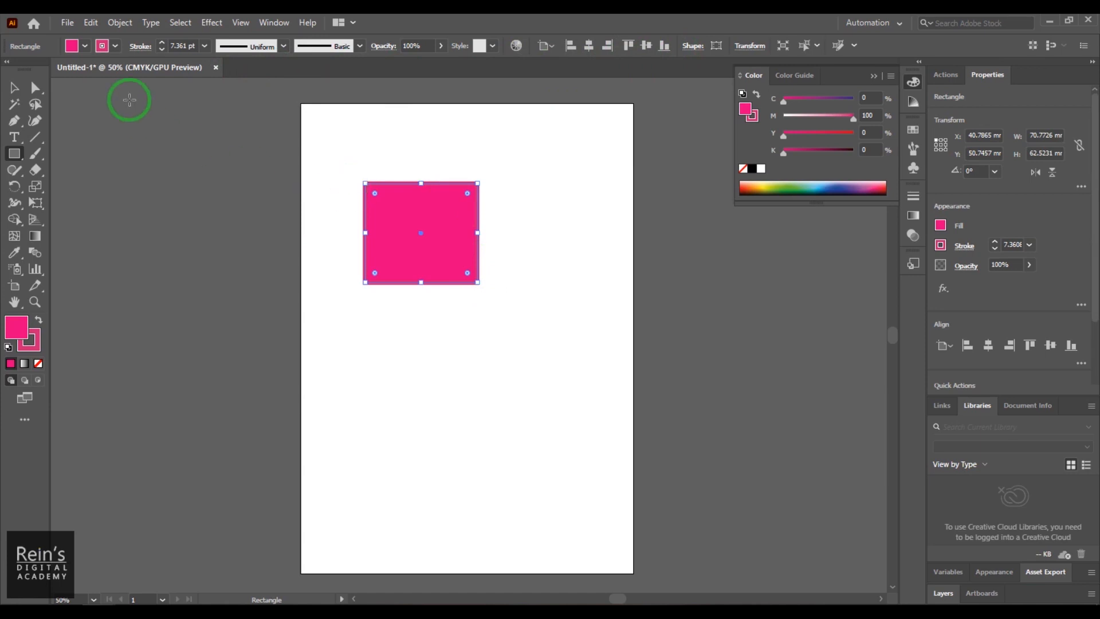
Set the rectangle's fill to yellow and its stroke to green.
left_click(72, 46)
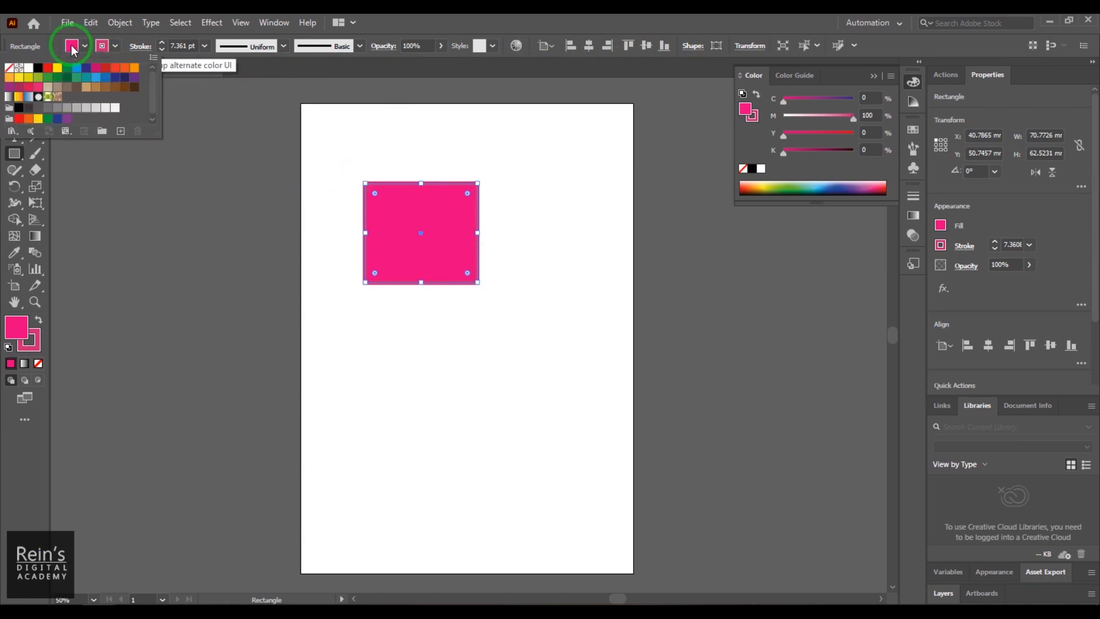
left_click(57, 68)
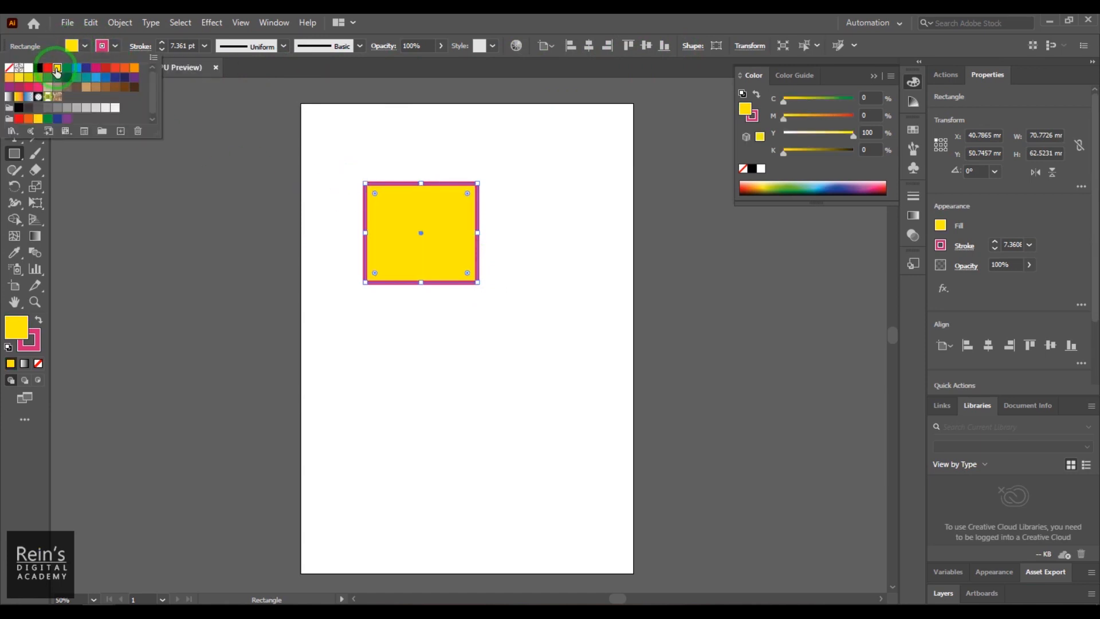
left_click(106, 46)
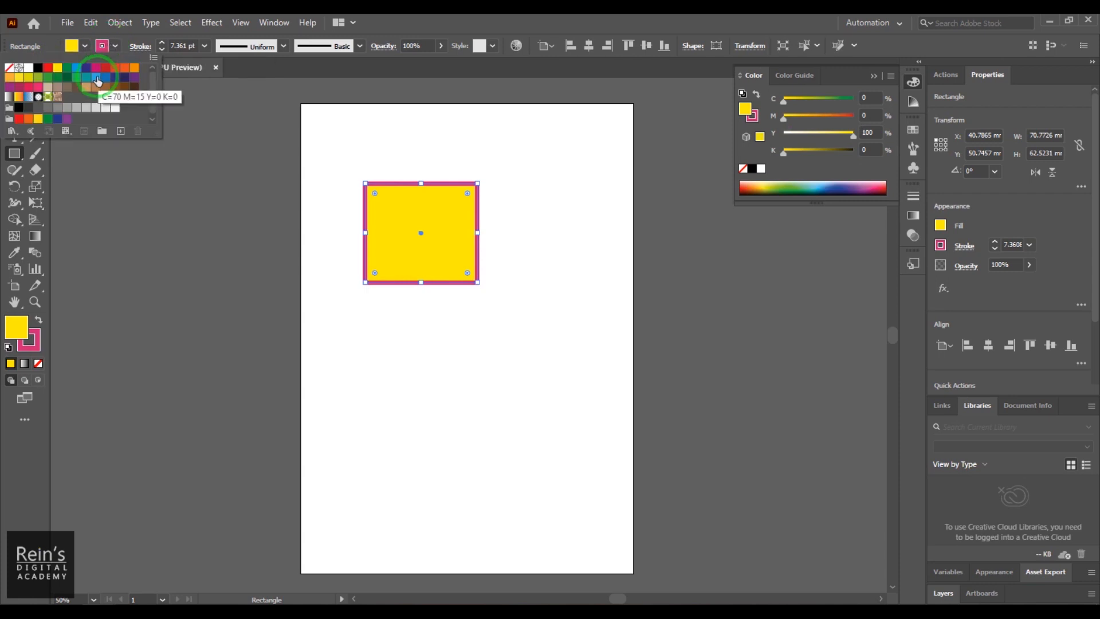
left_click(67, 69)
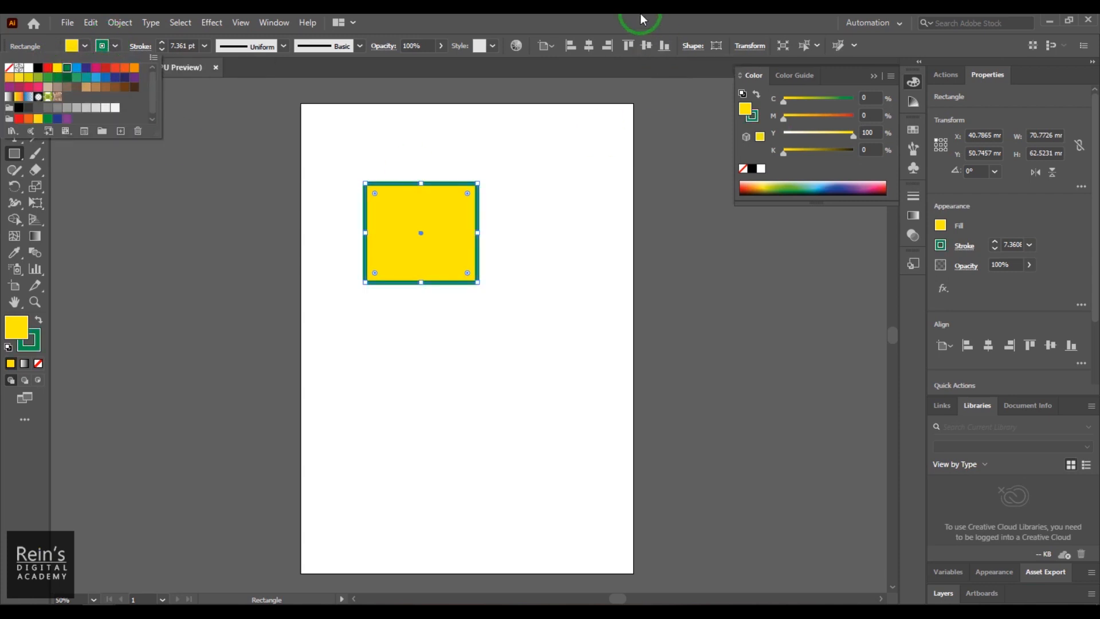
Move the yellow rectangle lower on the artboard and delete it.
left_click(17, 93)
left_click_drag(431, 262, 458, 314)
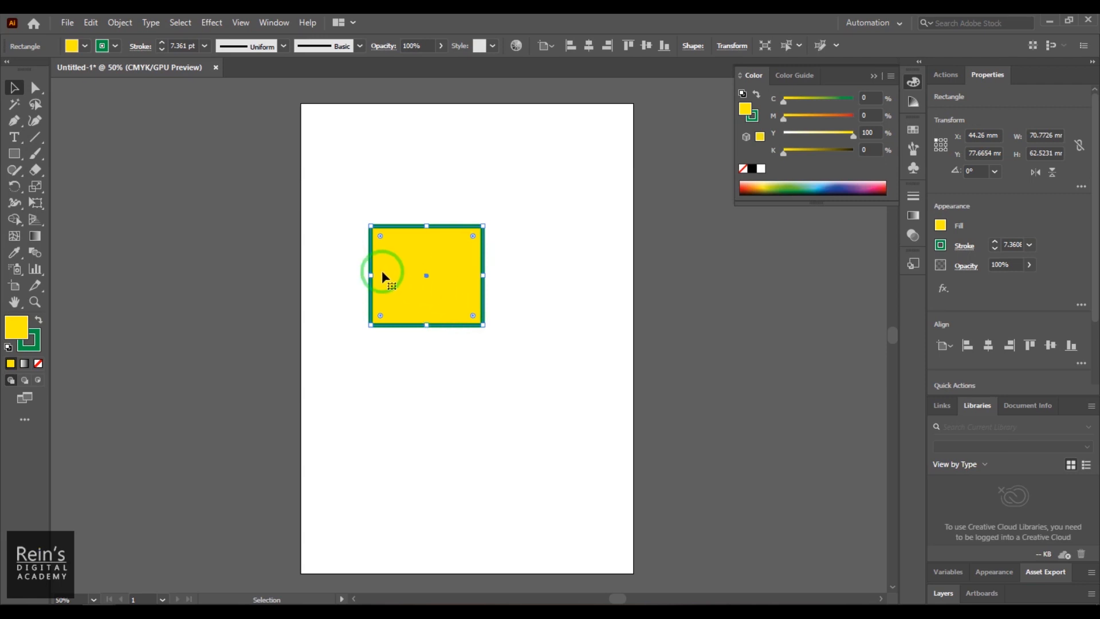
key("Delete")
Draw a square about 103 mm wide in the upper part of the artboard and delete it.
left_click(14, 153)
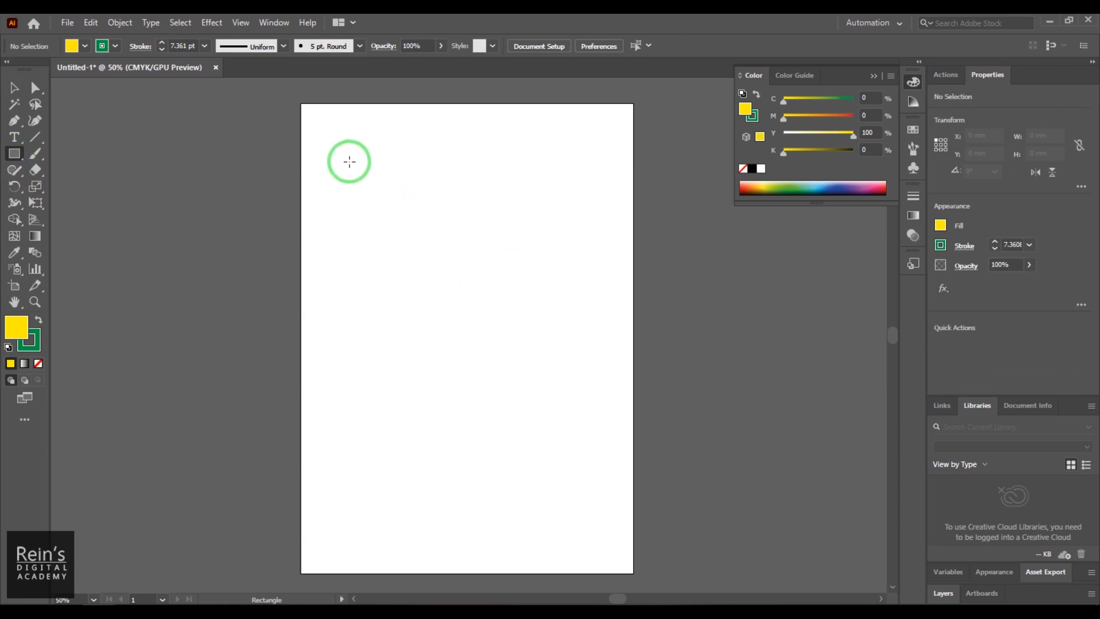
left_click_drag(350, 152, 513, 297)
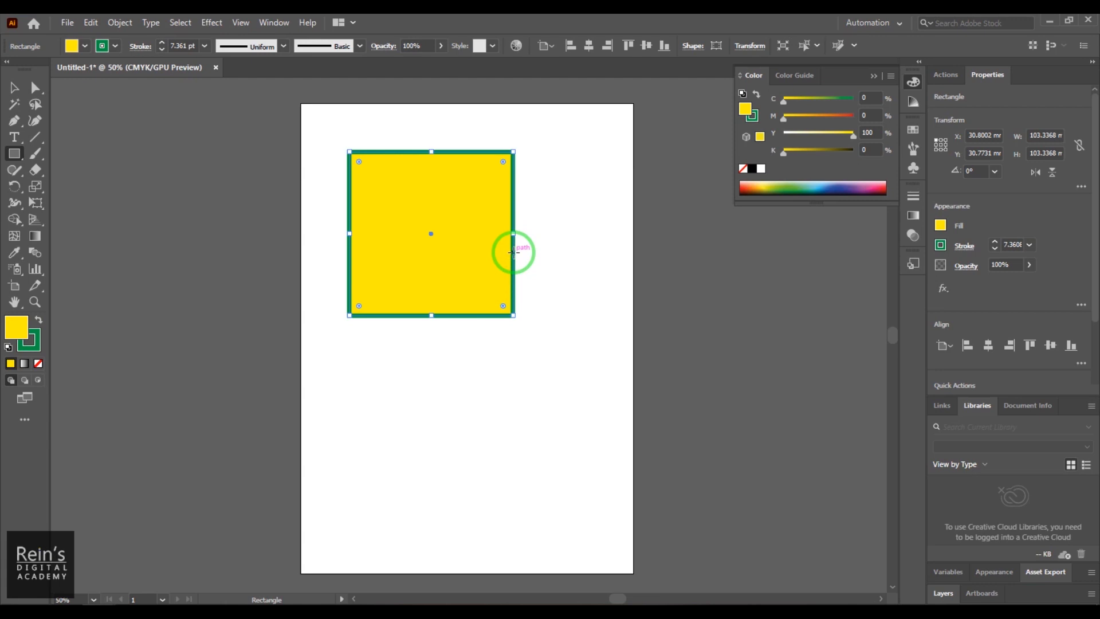
key("Delete")
Draw and delete a freely proportioned rectangle about 116 by 76 mm, and likewise a square about 96 mm wide.
left_click_drag(364, 179, 549, 299)
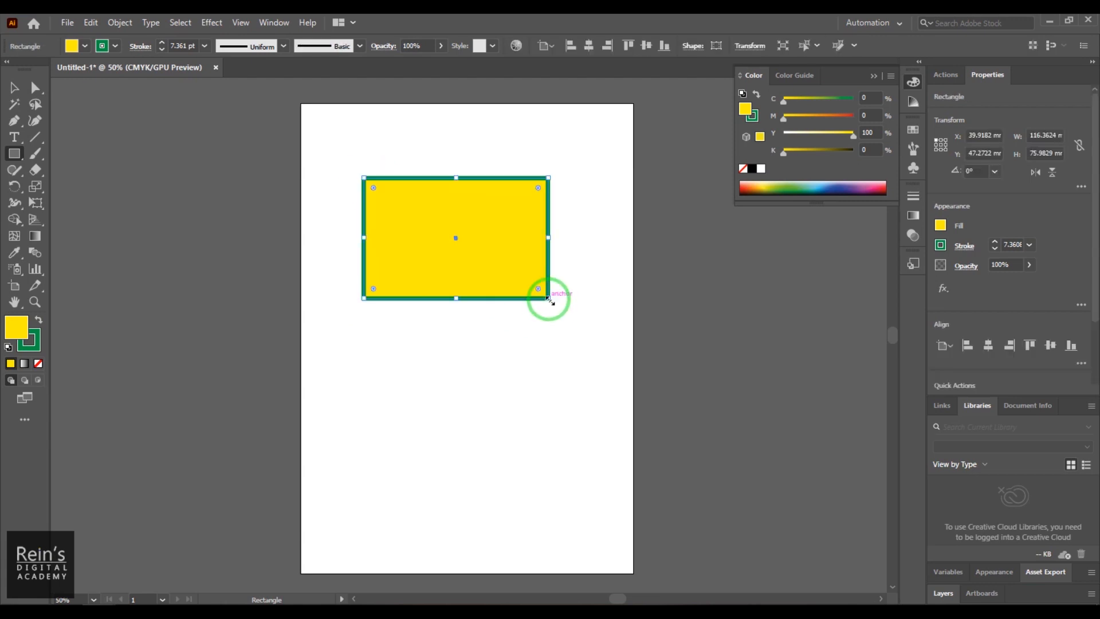
key("Delete")
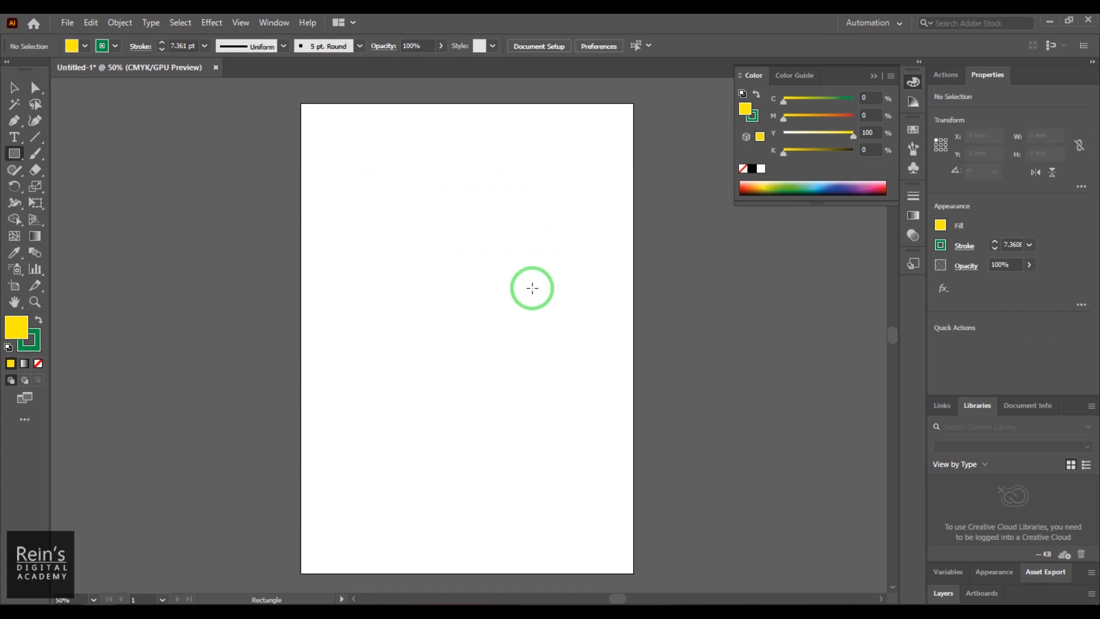
mouse_move(376, 164)
left_mouse_down()
mouse_move(529, 288)
mouse_move(529, 315)
left_mouse_up()
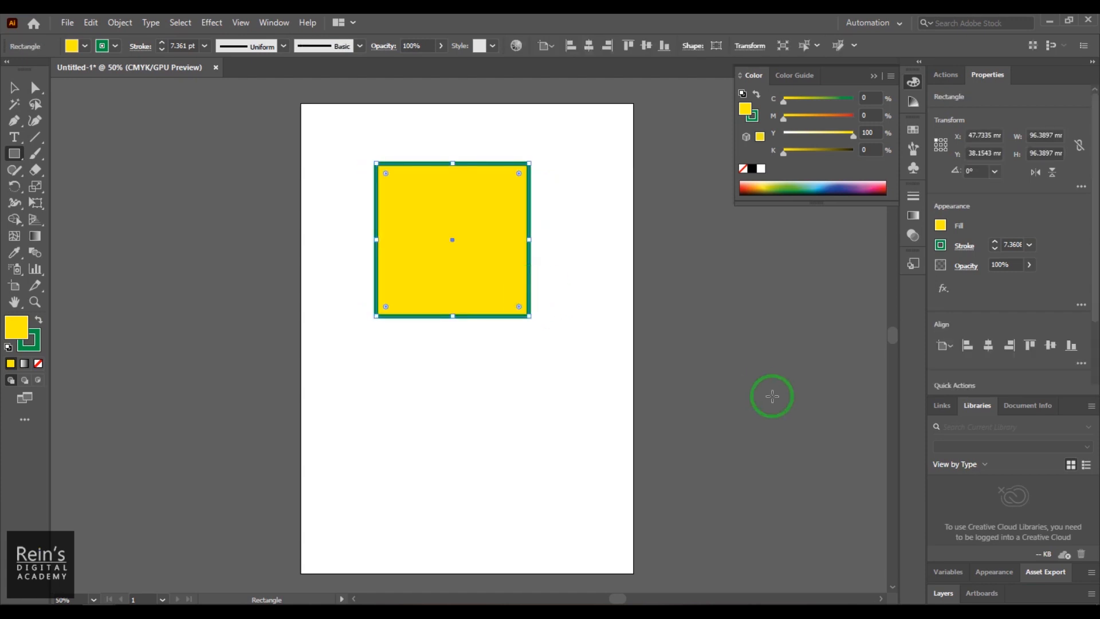
key("Delete")
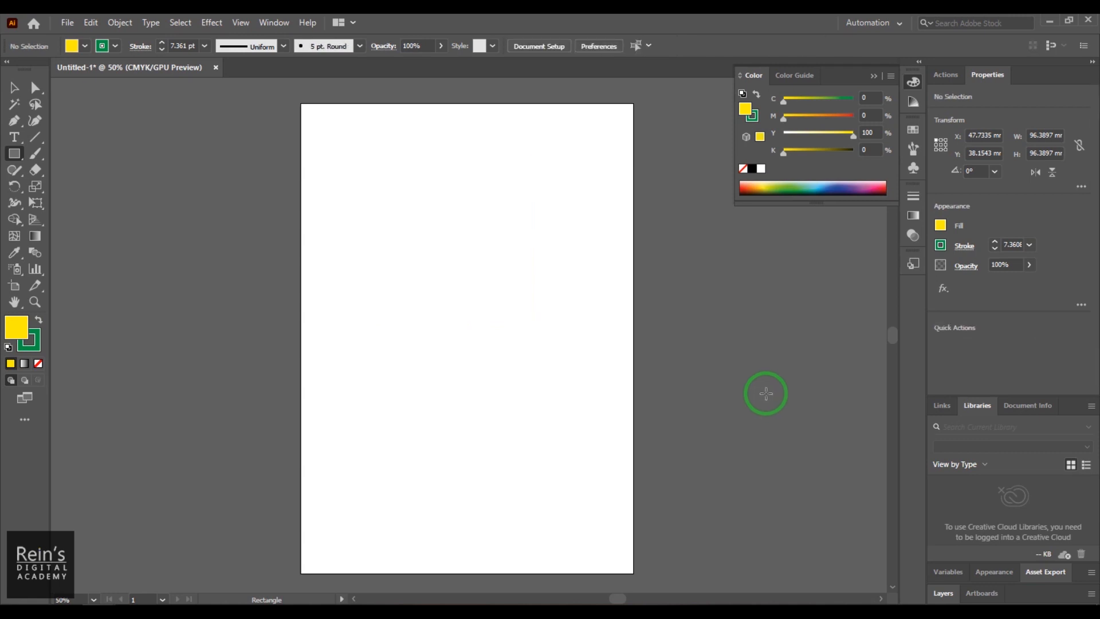
Draw a square about 102 mm wide near the artboard's lower edge, move it to the upper part and delete it.
mouse_move(379, 183)
left_mouse_down()
mouse_move(540, 334)
mouse_move(535, 288)
mouse_move(530, 342)
mouse_move(558, 378)
mouse_move(488, 253)
mouse_move(497, 431)
mouse_move(530, 530)
mouse_move(458, 405)
mouse_move(560, 281)
mouse_move(545, 413)
mouse_move(470, 563)
left_mouse_up()
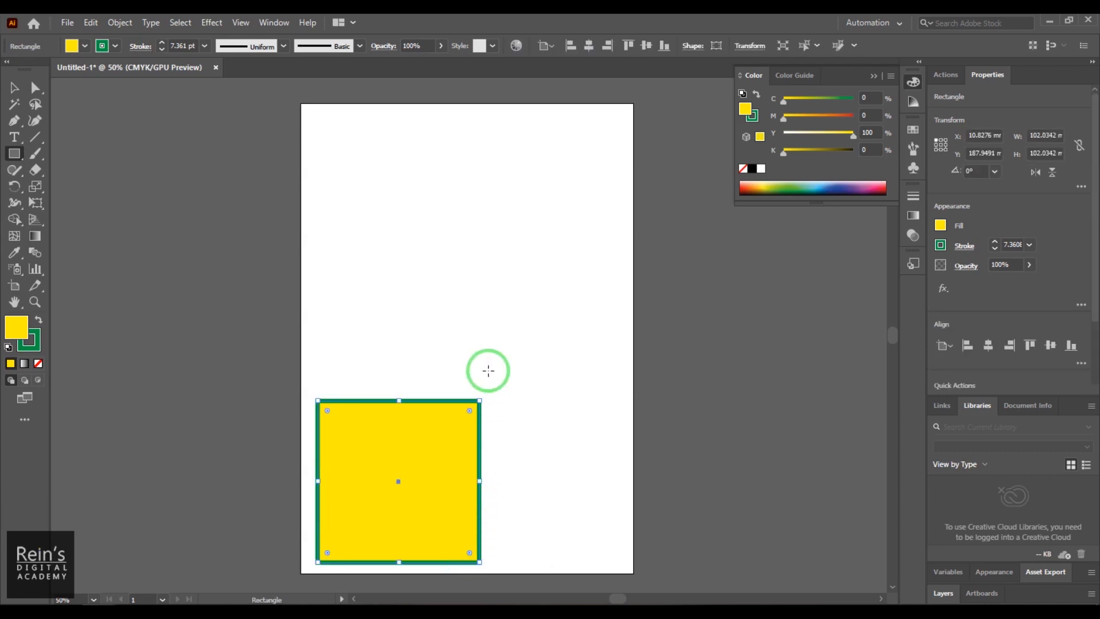
key("v")
left_click_drag(433, 472, 507, 248)
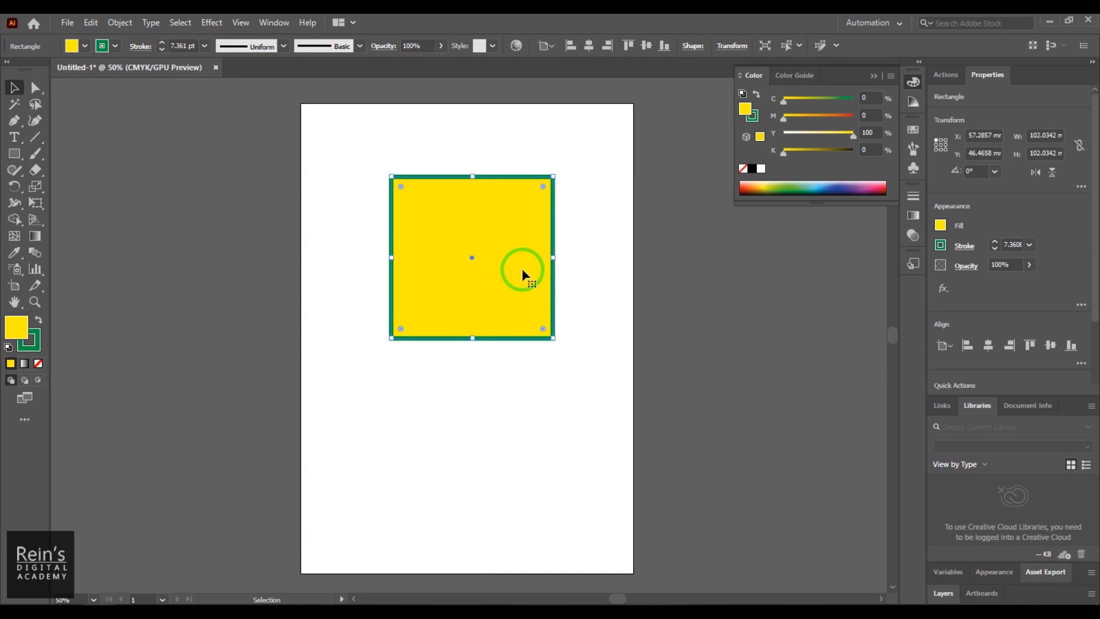
key("Delete")
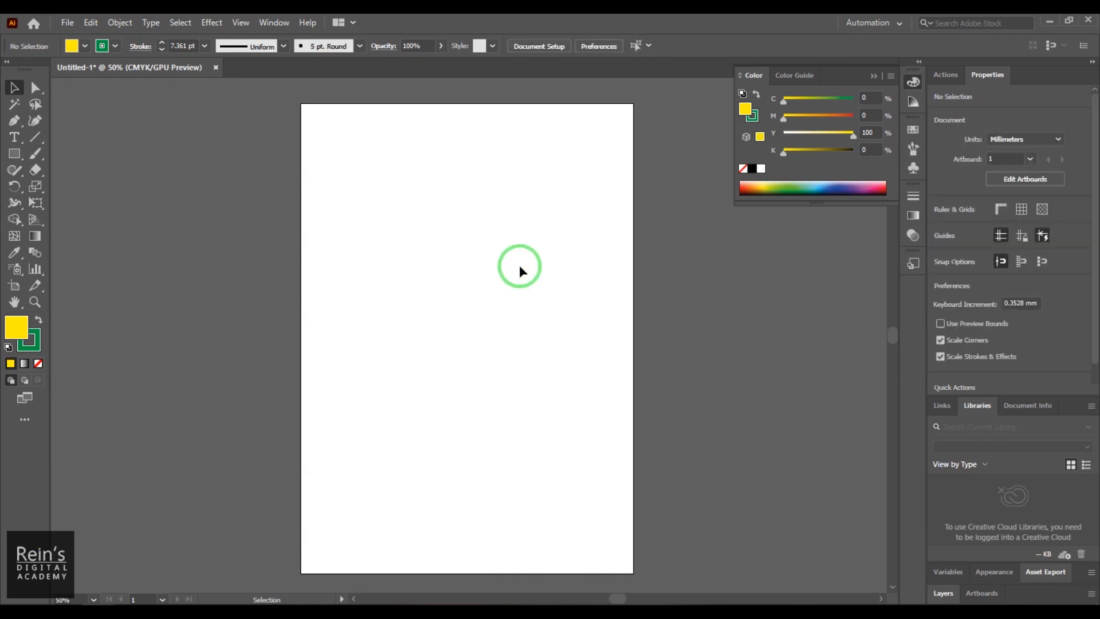
Draw a square about 154 mm wide outward from the artboard's centre and round all its corners.
left_click(15, 155)
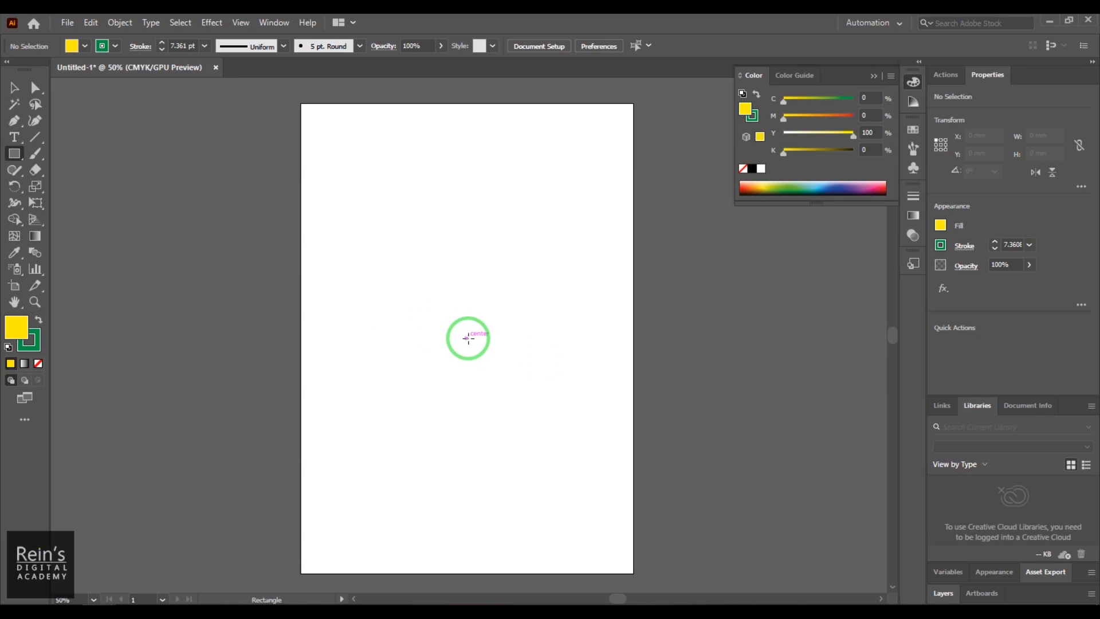
mouse_move(467, 338)
left_mouse_down()
mouse_move(496, 381)
mouse_move(542, 388)
mouse_move(511, 394)
mouse_move(563, 389)
mouse_move(508, 380)
mouse_move(531, 398)
mouse_move(520, 361)
mouse_move(506, 394)
mouse_move(545, 409)
mouse_move(545, 423)
mouse_move(511, 383)
mouse_move(561, 430)
mouse_move(541, 393)
mouse_move(590, 457)
left_mouse_up()
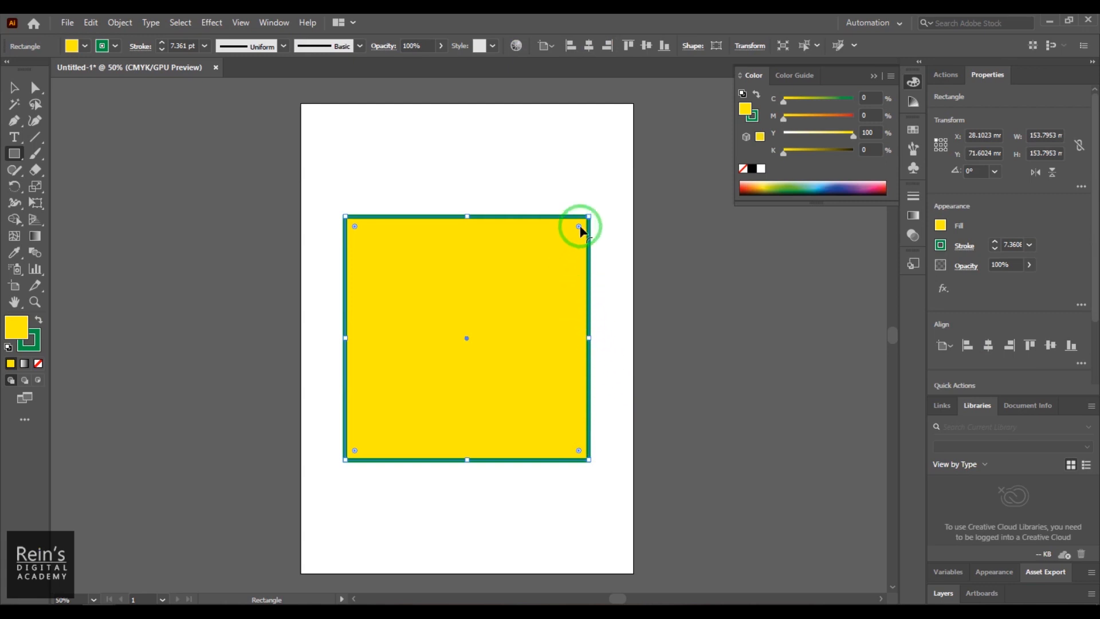
left_click_drag(580, 228, 513, 304)
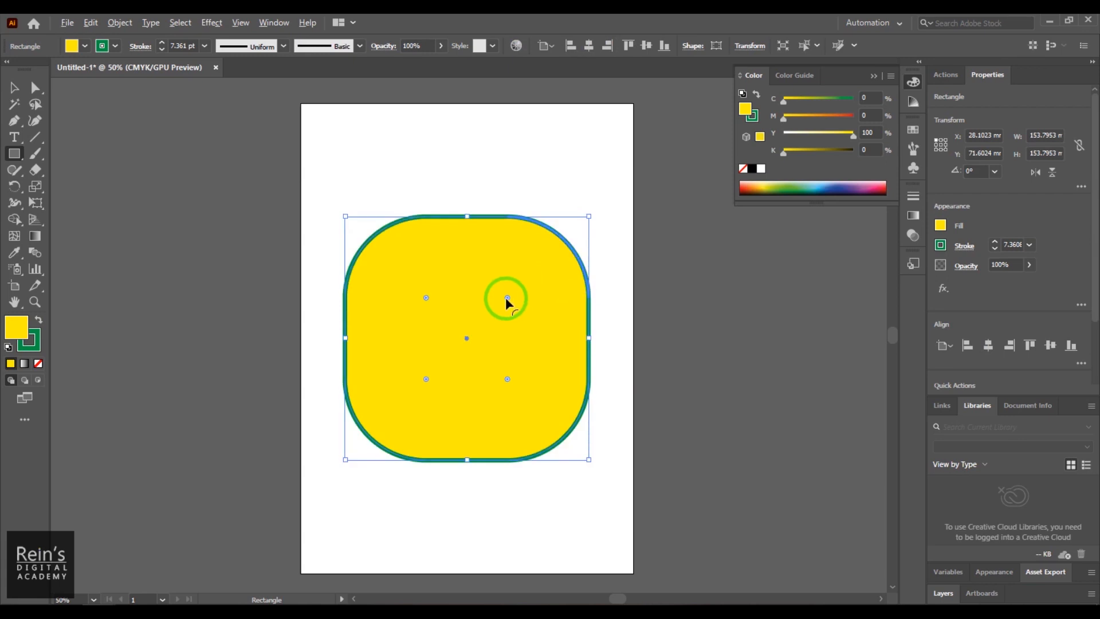
Switch the square's corners through inverted round to chamfer and reduce the corner size to about 30 mm.
left_click(507, 299, "alt")
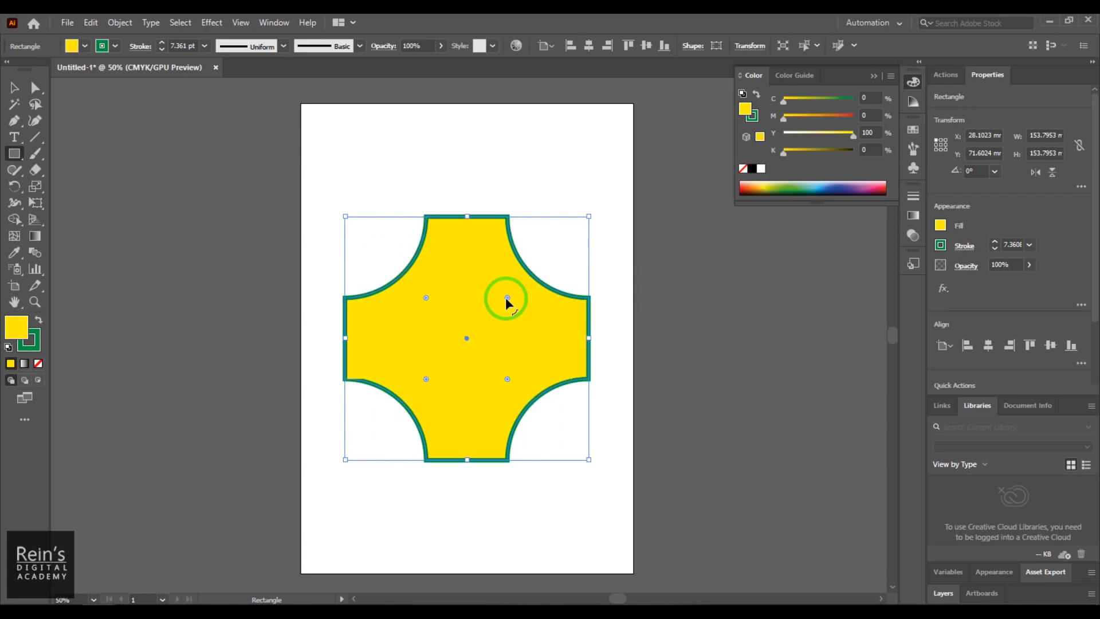
left_click(507, 298, "alt")
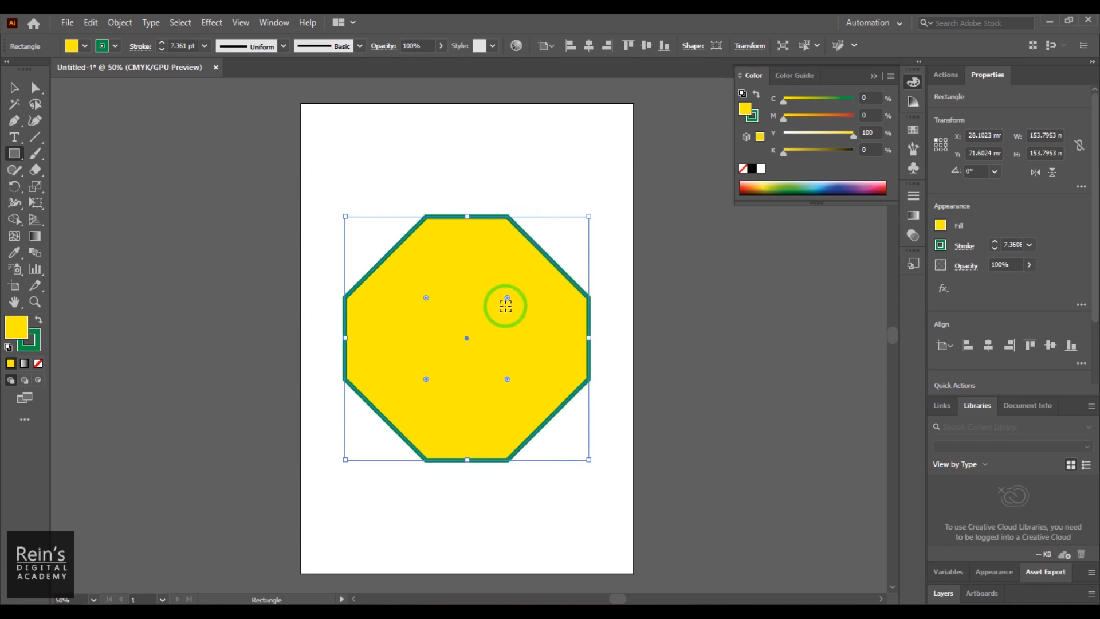
left_click_drag(508, 297, 547, 268)
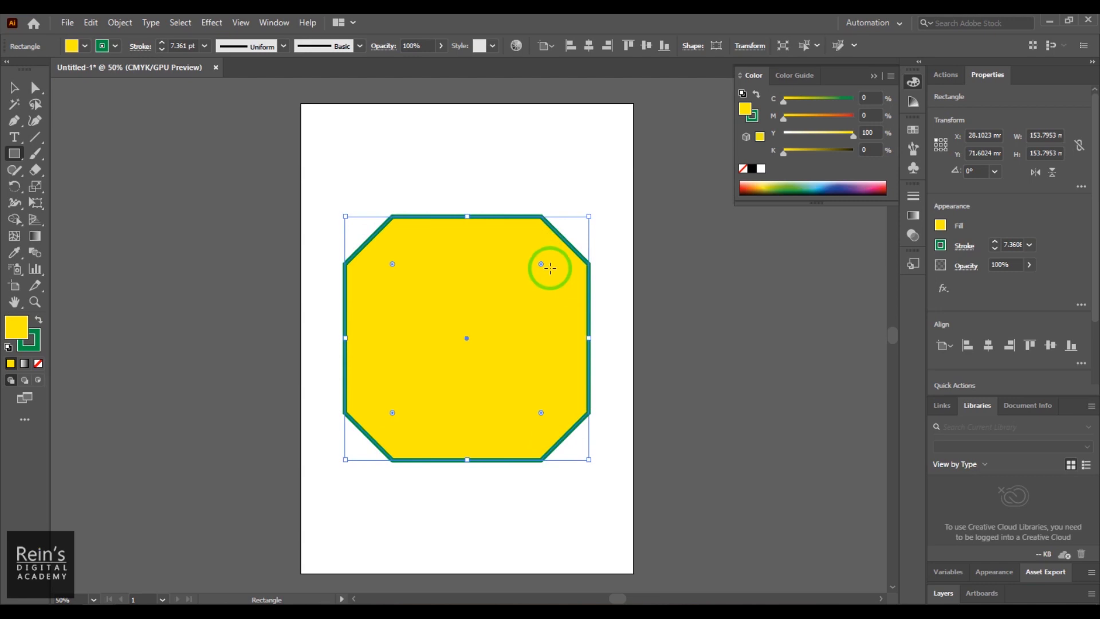
Cycle the square's corner style through round and inverted round, back to chamfer.
left_click(540, 266, "alt")
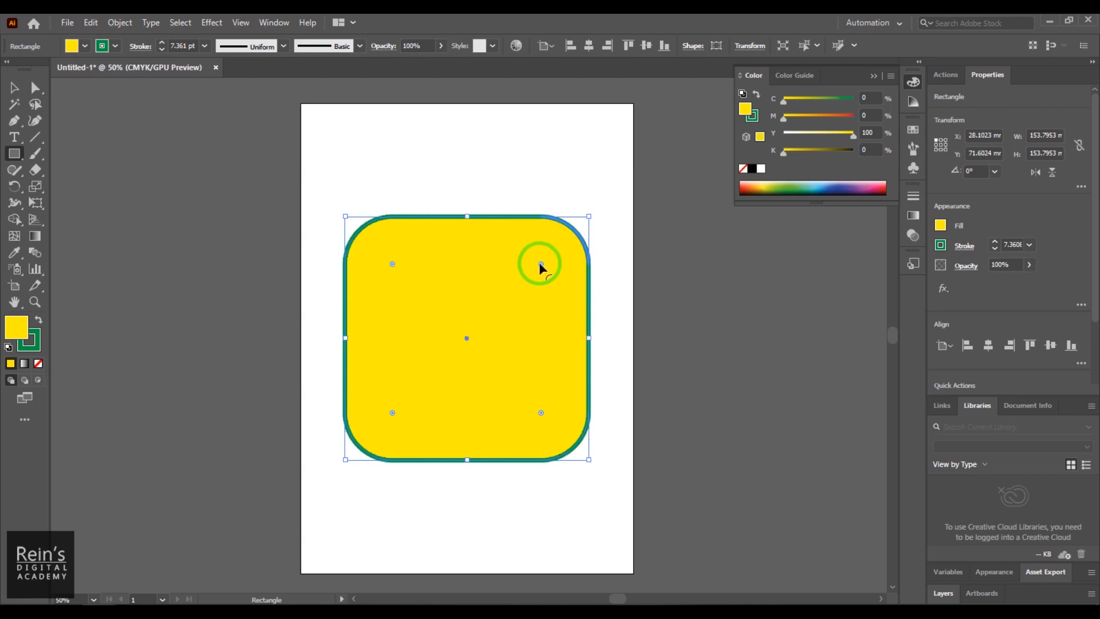
left_click(541, 266, "alt")
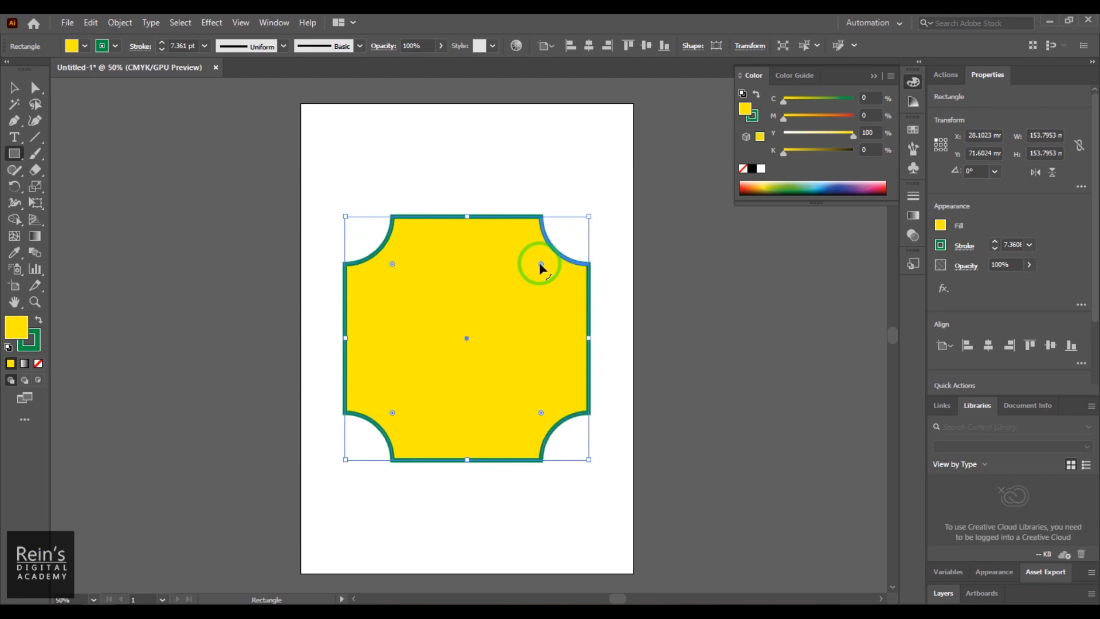
left_click(541, 265, "alt")
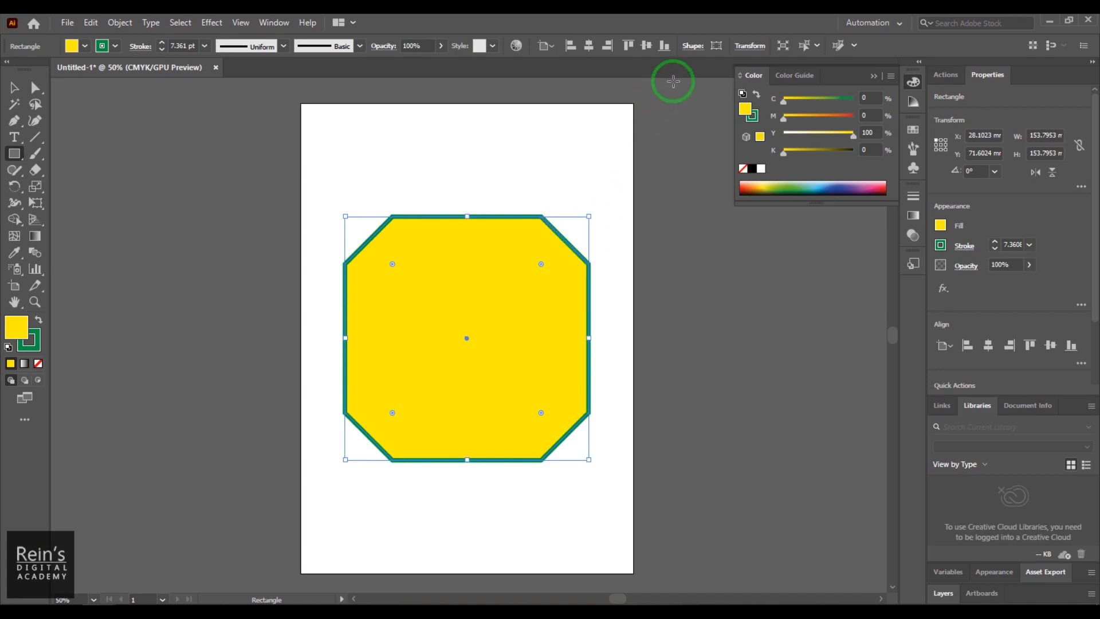
Set the chamfered square's width to 157 mm with width and height linked.
left_click(692, 47)
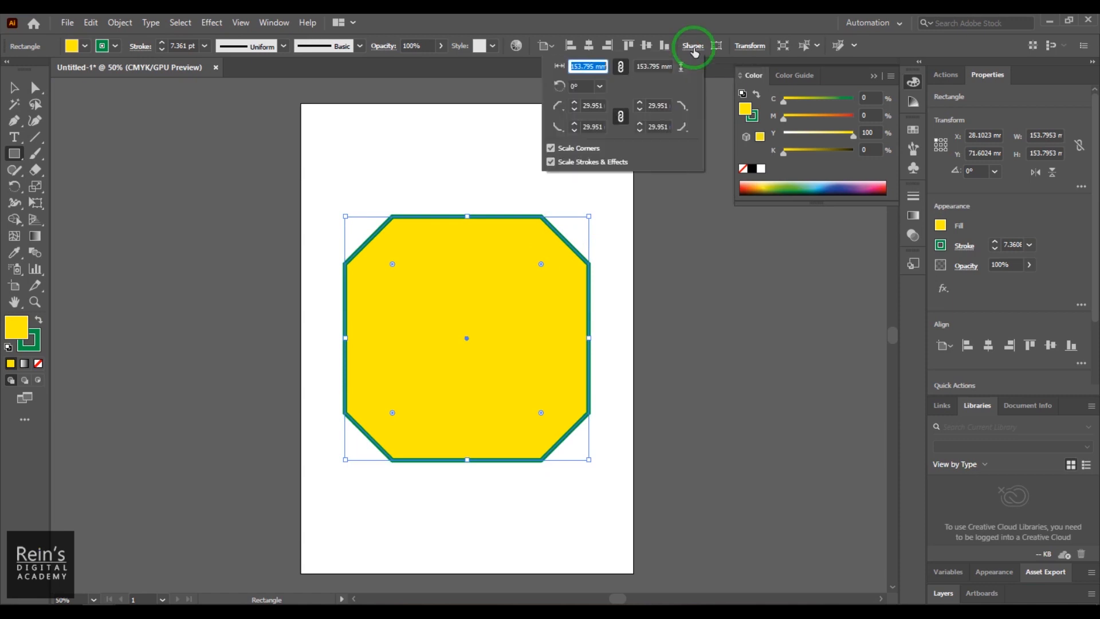
left_click(583, 66)
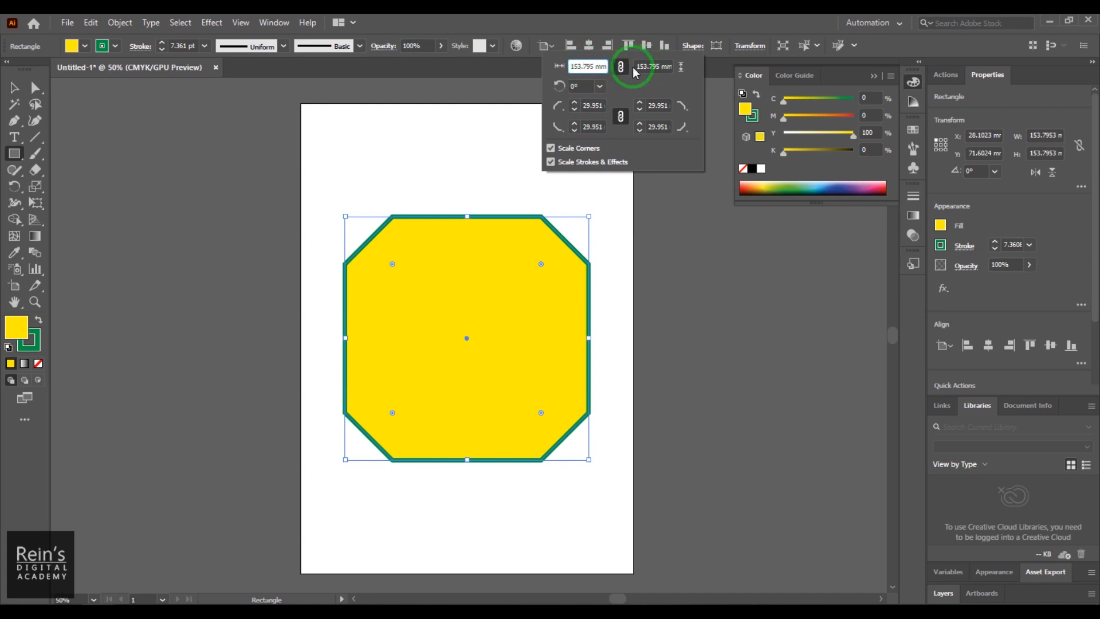
left_click(580, 66)
type("157")
key("Return")
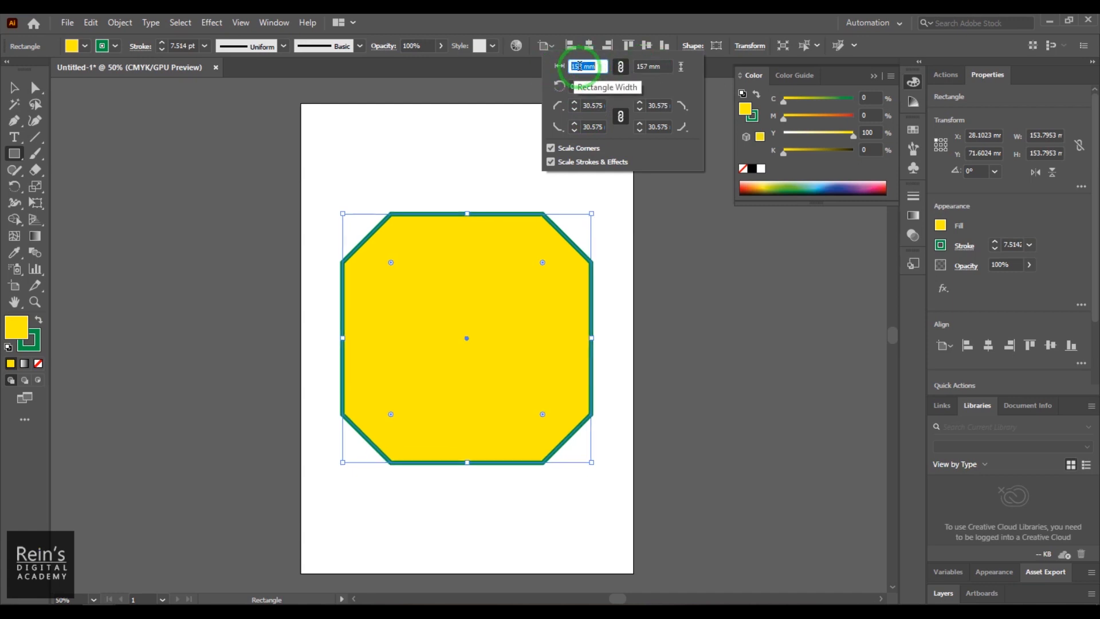
Increase the shape's linked width in increments to 181 mm and set it to 200 mm.
scroll(580, 67, "up", 17)
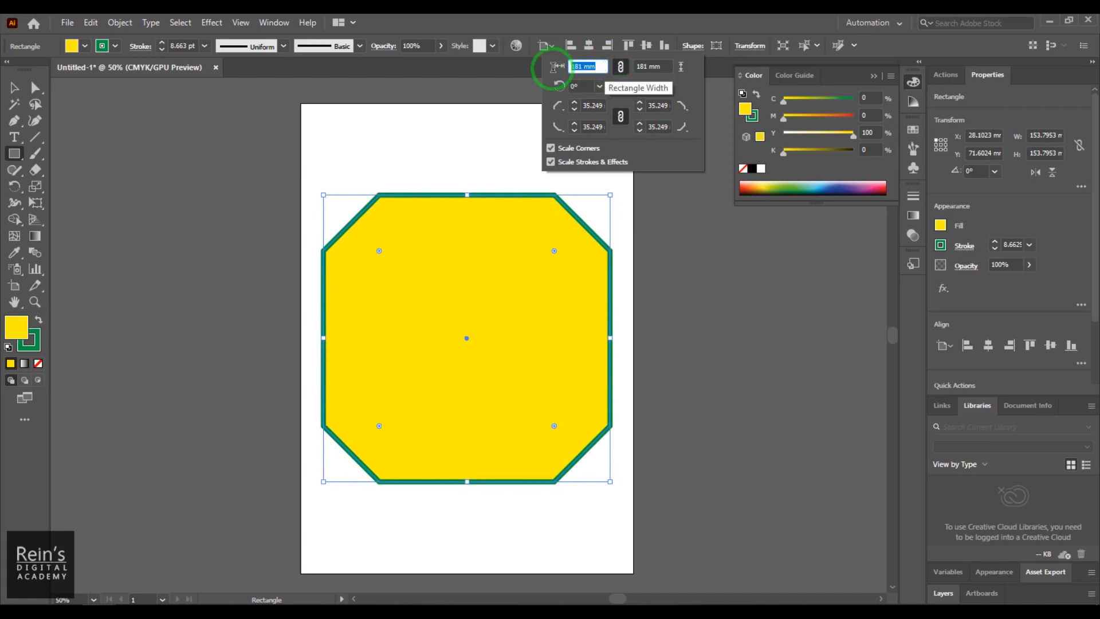
type("200")
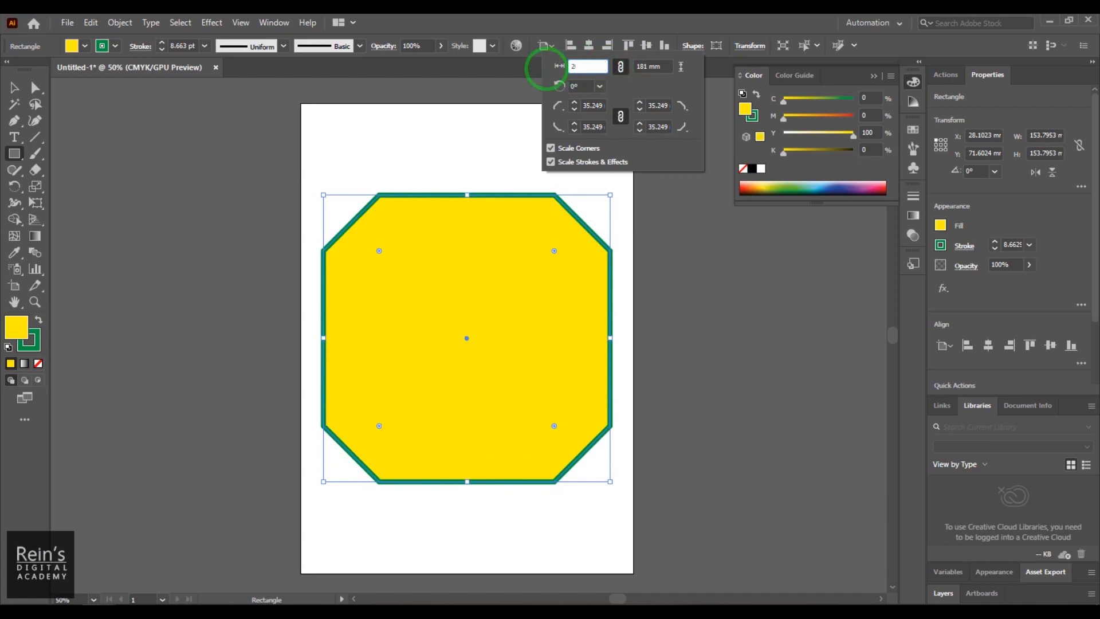
key("Return")
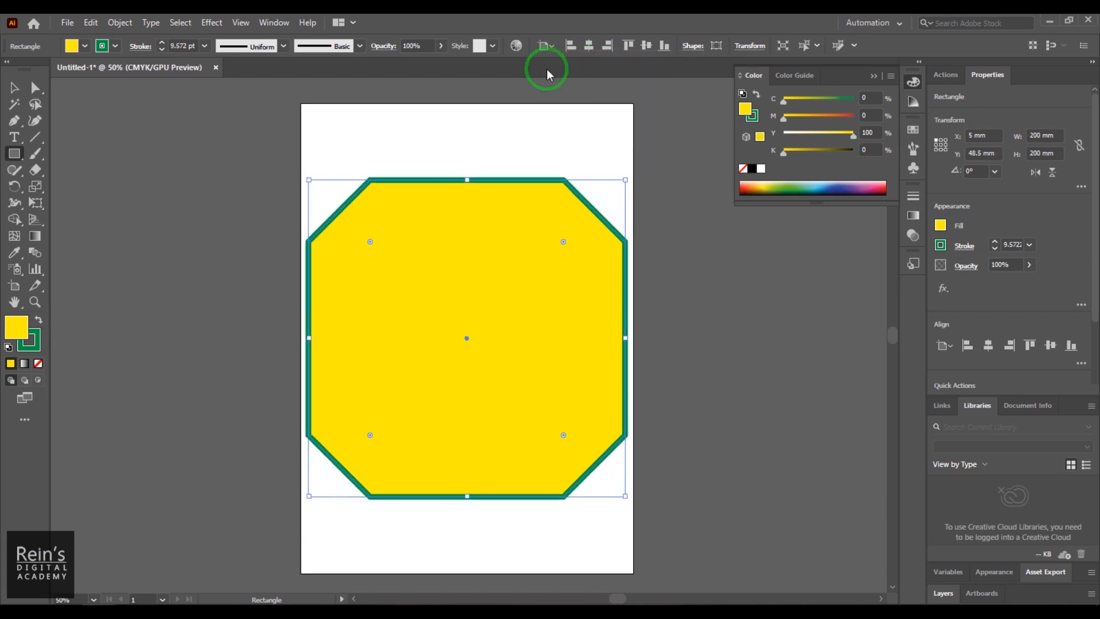
Adjust the chamfered shape's linked width in increments, settling on 201 mm.
left_click(691, 46)
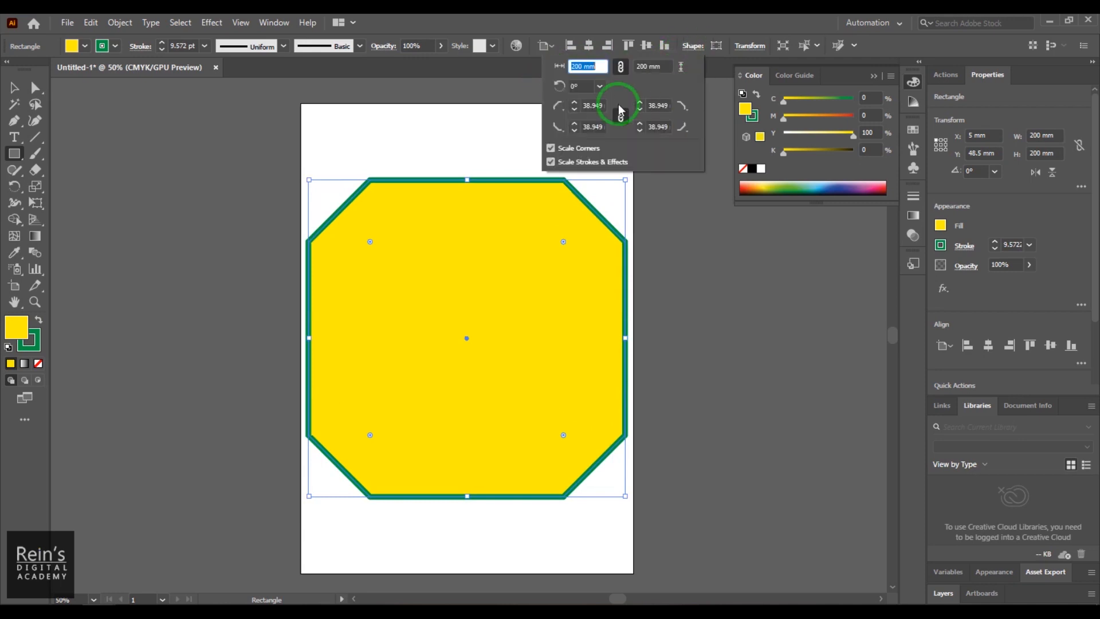
left_click(582, 67)
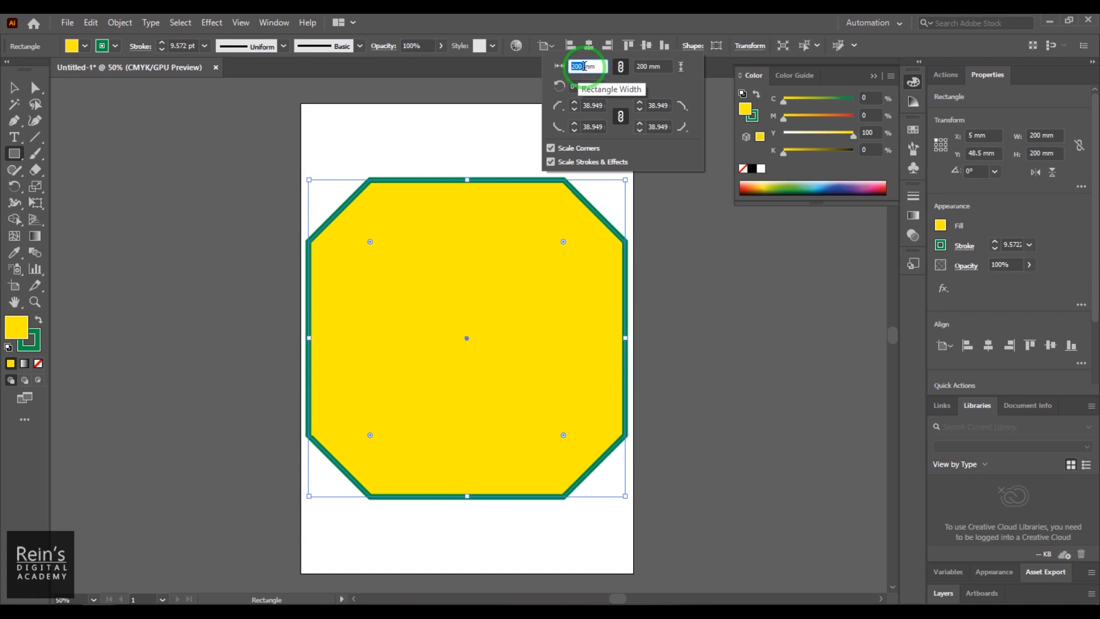
scroll(577, 67, "up", 5)
scroll(577, 67, "down", 6)
scroll(577, 67, "up", 2)
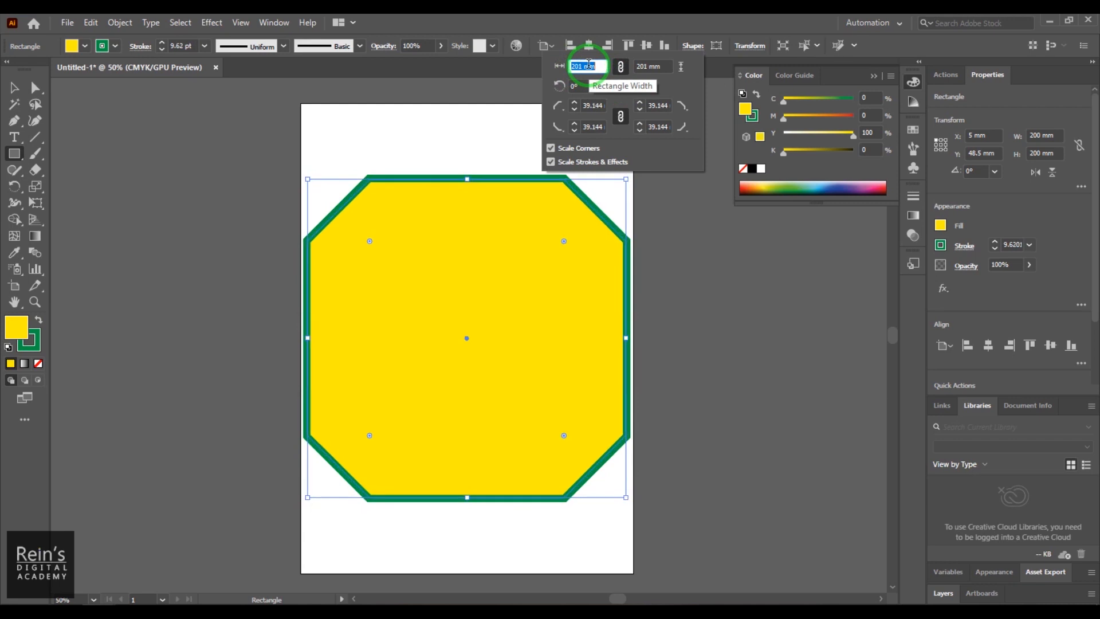
Create a smaller concentric copy inside the chamfered shape and size it to 164.5 mm with width and height linked.
type("170")
key("alt+Return")
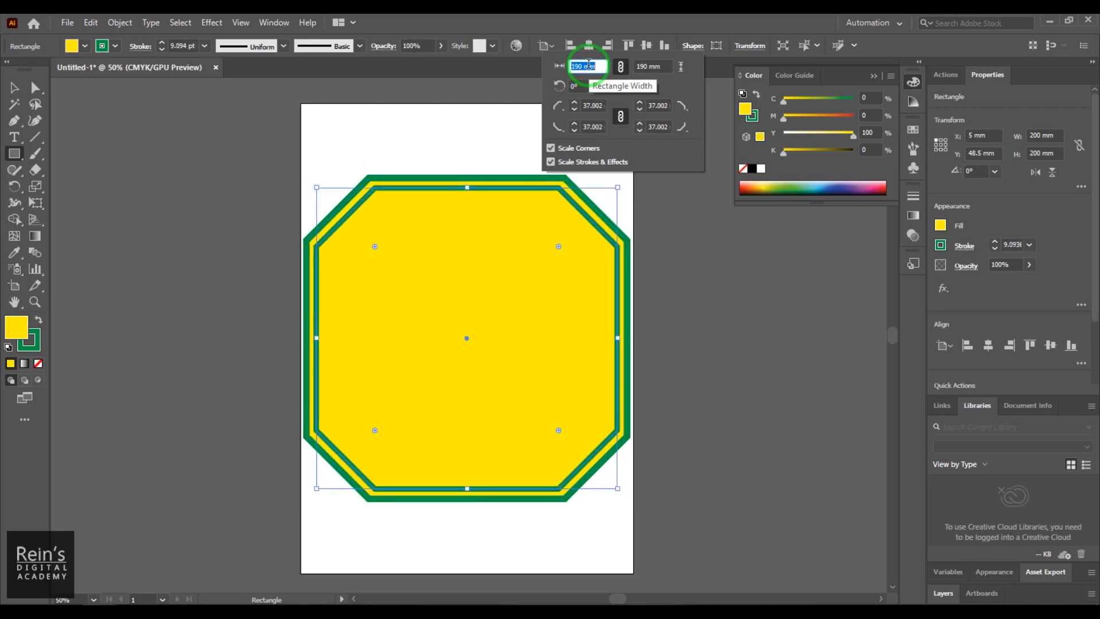
key("shift+Down")
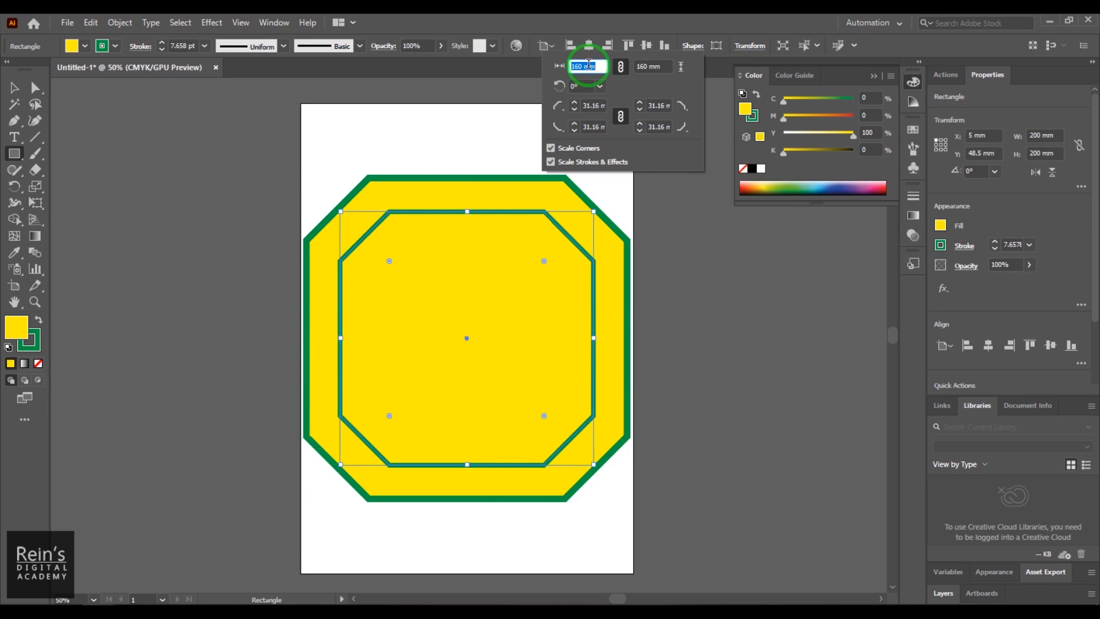
key("Up")
key("Up")
key("Up")
key("Up")
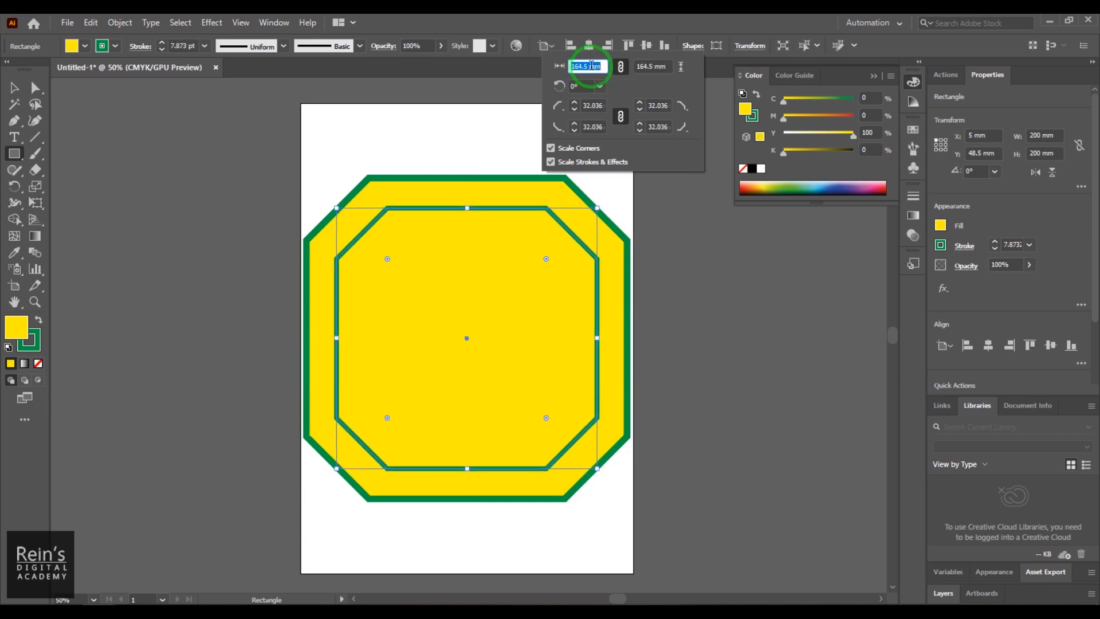
Enlarge the inner copy slightly and add another nested copy, stepping its linked width down to 136 mm.
key("Up")
key("Up")
key("Up")
key("Up")
key("Up")
key("Up")
key("Down")
key("Down")
key("Down")
key("Down")
key("Down")
key("Down")
key("Down")
key("Down")
key("Down")
key("Down")
key("Down")
key("Down")
key("Down")
key("Down")
key("Down")
key("Down")
key("Down")
key("Down")
key("Down")
key("Down")
key("Down")
key("Down")
key("Down")
key("Down")
key("Down")
key("Down")
key("Down")
key("Down")
key("Down")
key("Down")
key("Down")
key("Down")
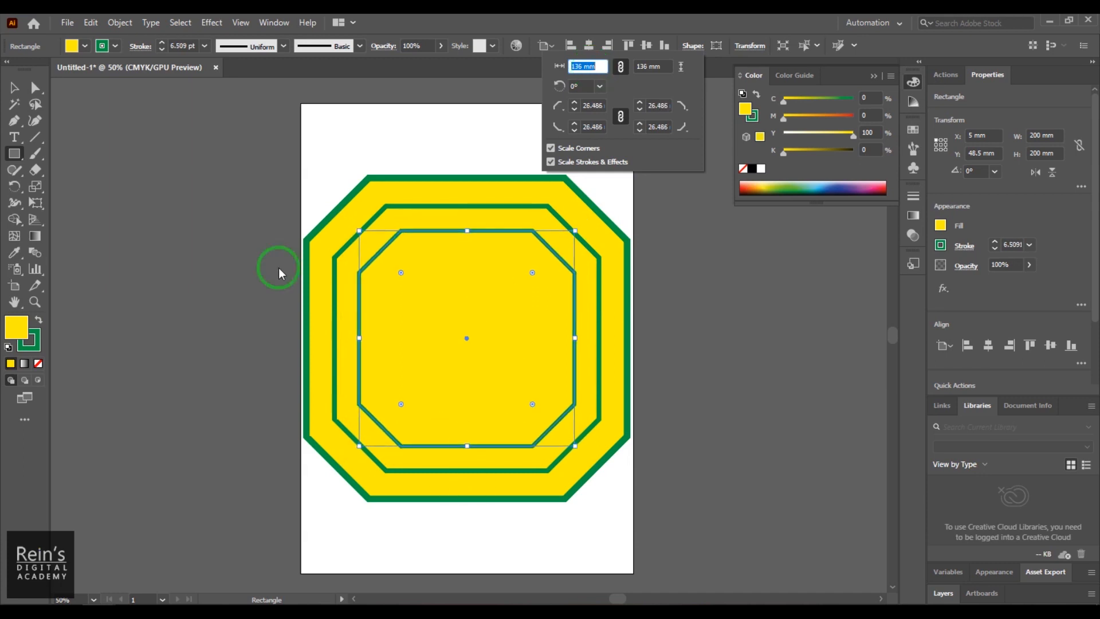
Use the Selection tool to move the topmost stacked copy off and back over the stack, and delete it.
type("v")
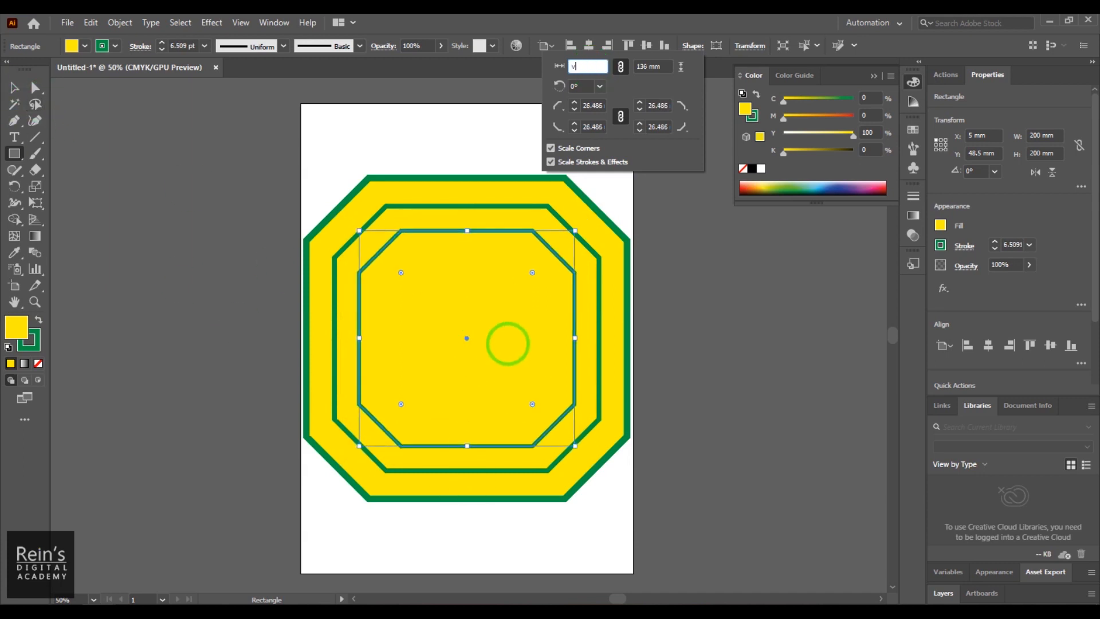
left_click(14, 87)
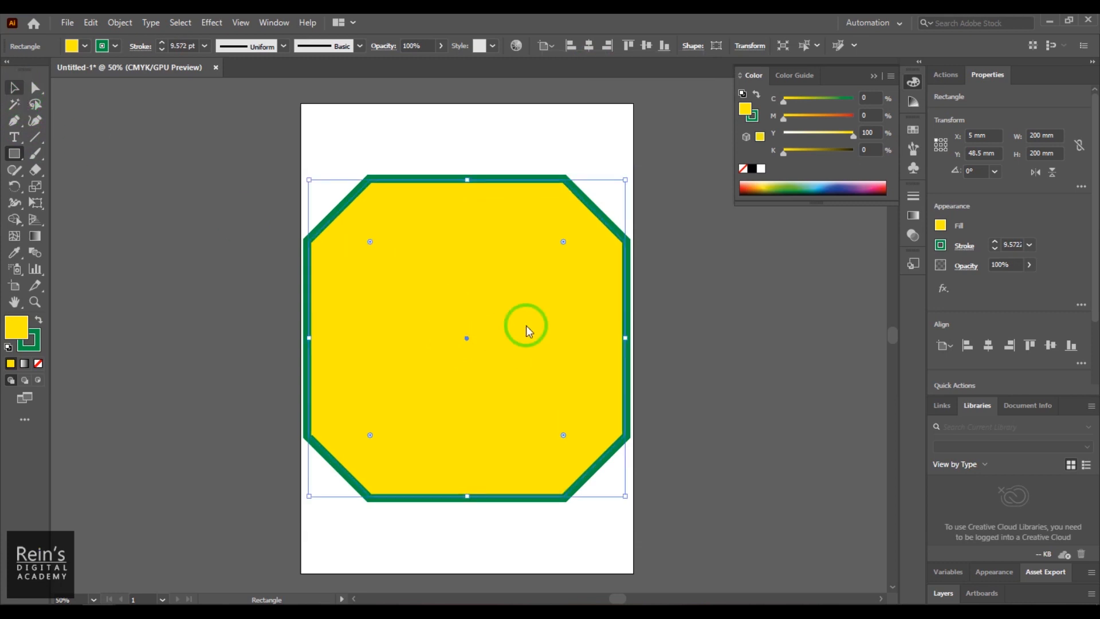
left_click(14, 87)
left_click_drag(543, 391, 681, 223)
left_click_drag(648, 263, 412, 325)
key("Delete")
Scale the top 200 mm chamfered shape down to about 130 mm and reposition it inside the larger shapes.
left_click(567, 380)
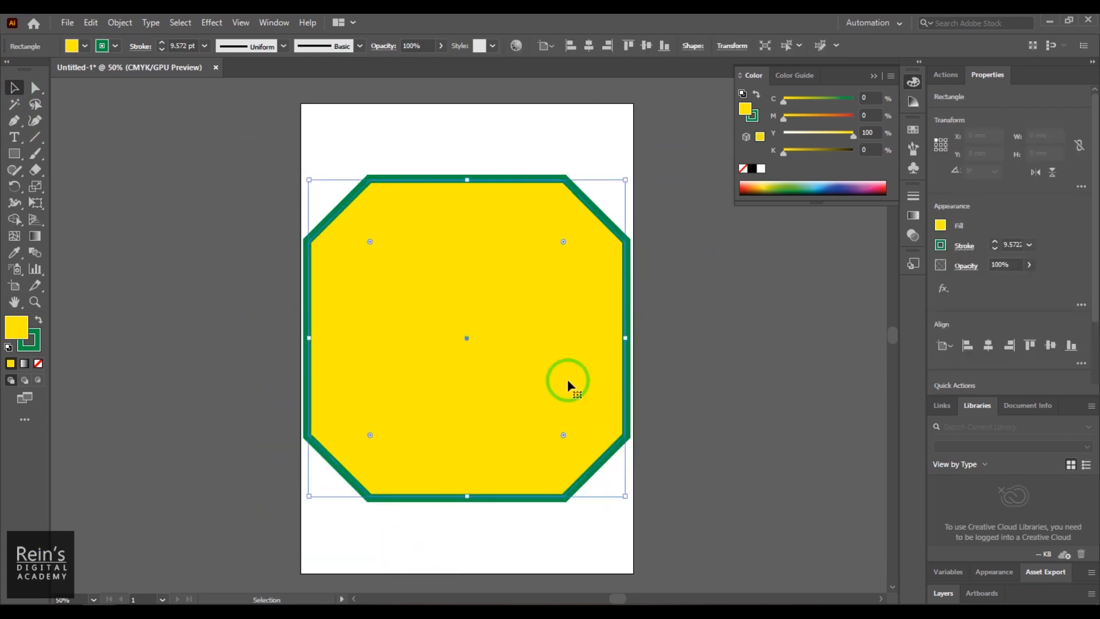
mouse_move(625, 497)
left_mouse_down()
mouse_move(491, 380)
mouse_move(515, 385)
left_mouse_up()
left_click_drag(434, 317, 520, 361)
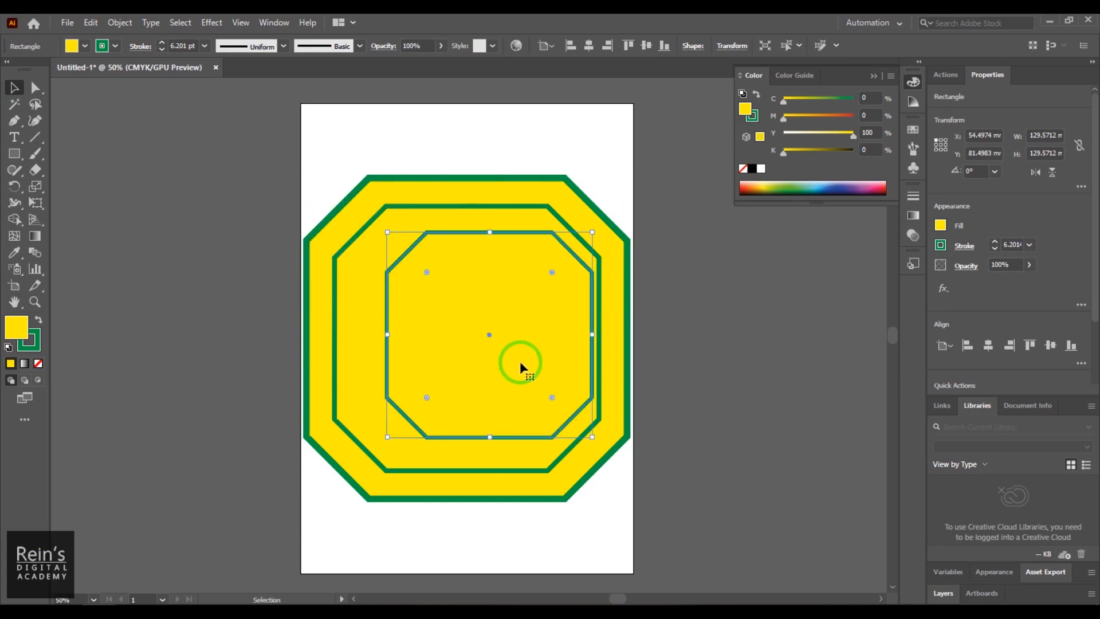
Delete the smaller nested chamfered copies inside the largest shape.
key("ctrl+shift+a")
left_click(586, 331)
key("Delete")
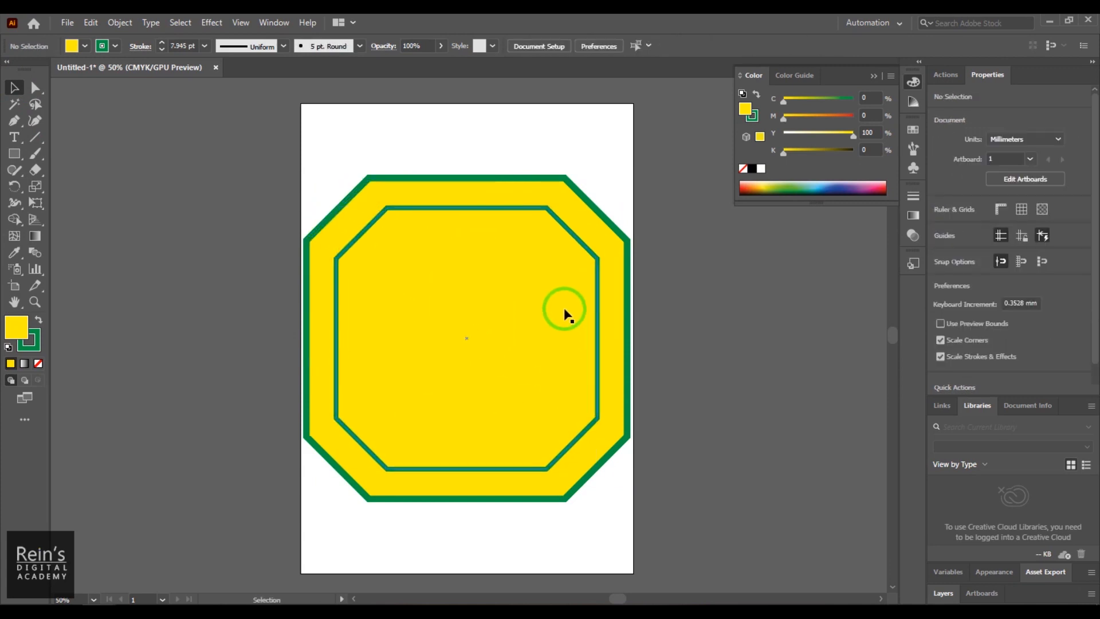
double_click(564, 308)
key("Delete")
left_click(577, 254)
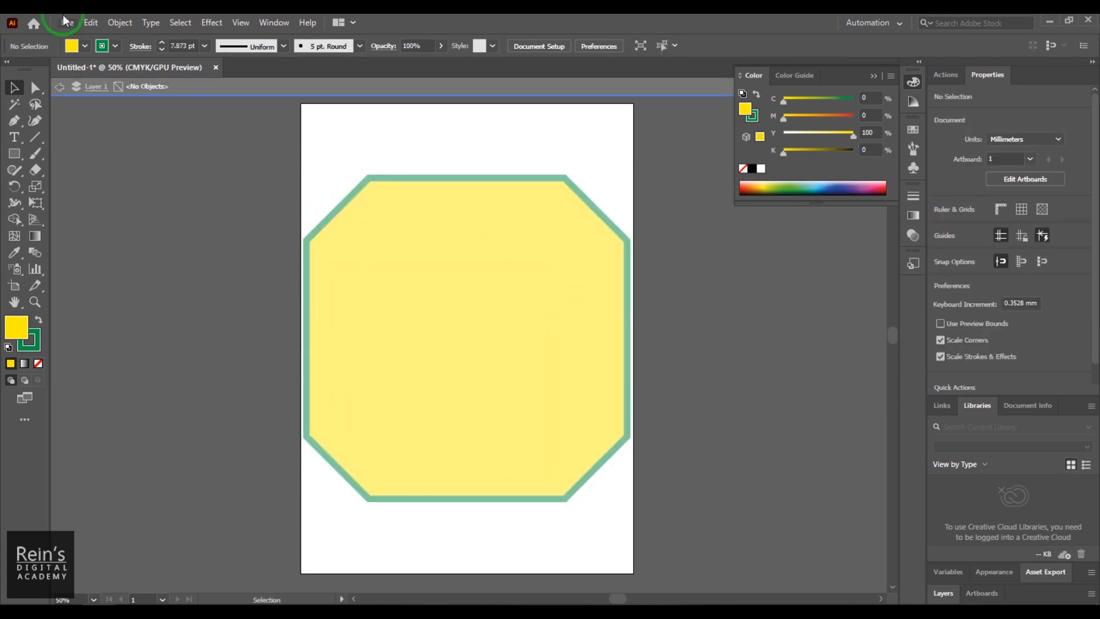
Exit isolation mode and delete all remaining stacked chamfered shapes from the artboard.
left_click(60, 87)
left_click(138, 178)
left_click(56, 87)
left_click(427, 291)
key("Delete")
left_click(459, 289)
key("Delete")
left_click(459, 283)
key("Delete")
left_click(460, 225)
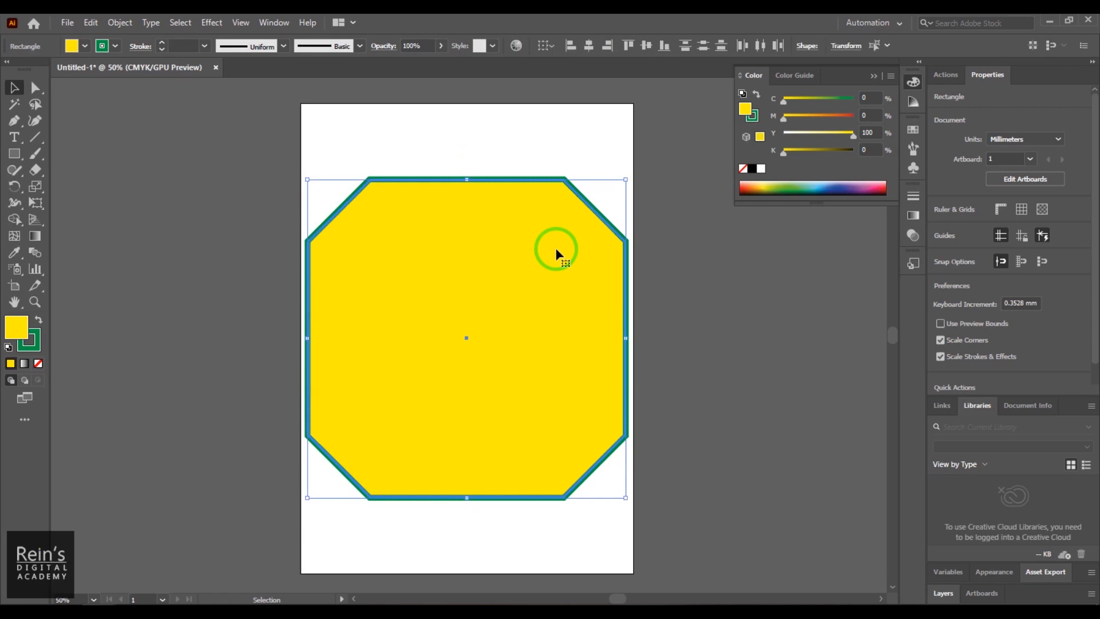
key("Delete")
Draw a yellow square about 126 mm wide with a 3 pt green stroke in the artboard's upper half.
left_click(15, 154)
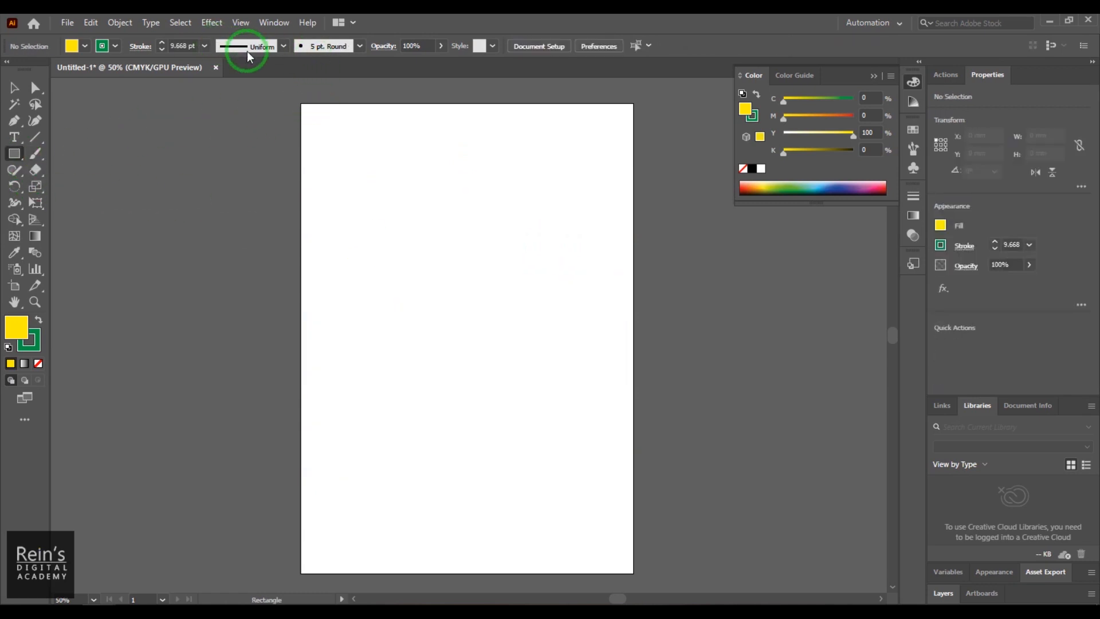
left_click(177, 46)
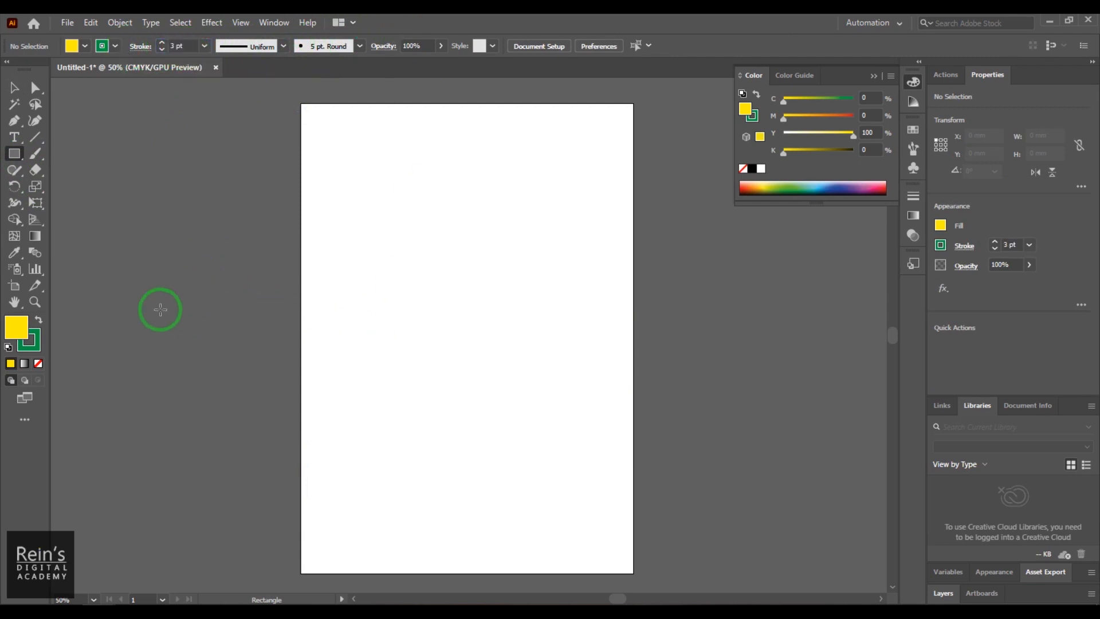
left_click_drag(365, 169, 549, 370)
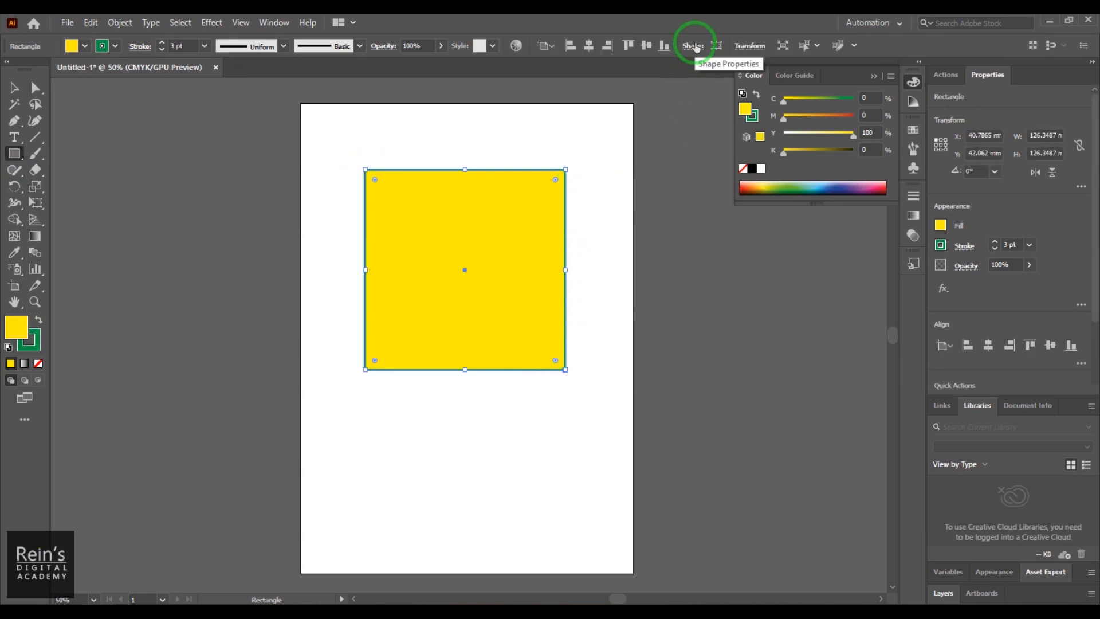
Try rounding the square's corners unevenly, undo that, and round all four corners equally with the corner widgets.
left_click_drag(376, 181, 410, 219)
left_click_drag(560, 179, 531, 269)
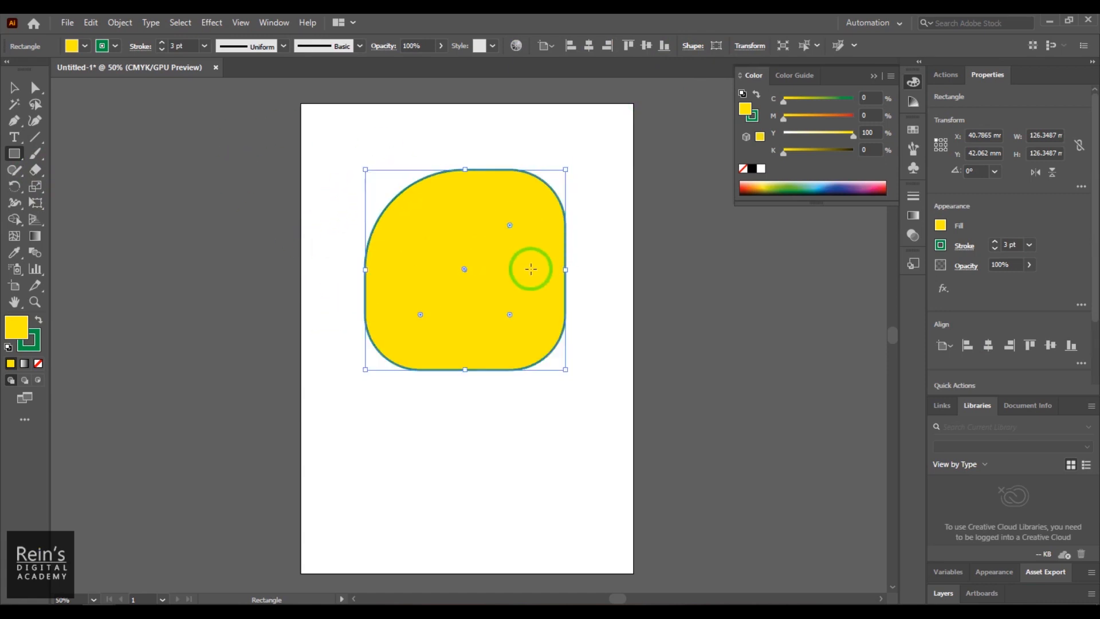
key("ctrl+z")
key("ctrl+z")
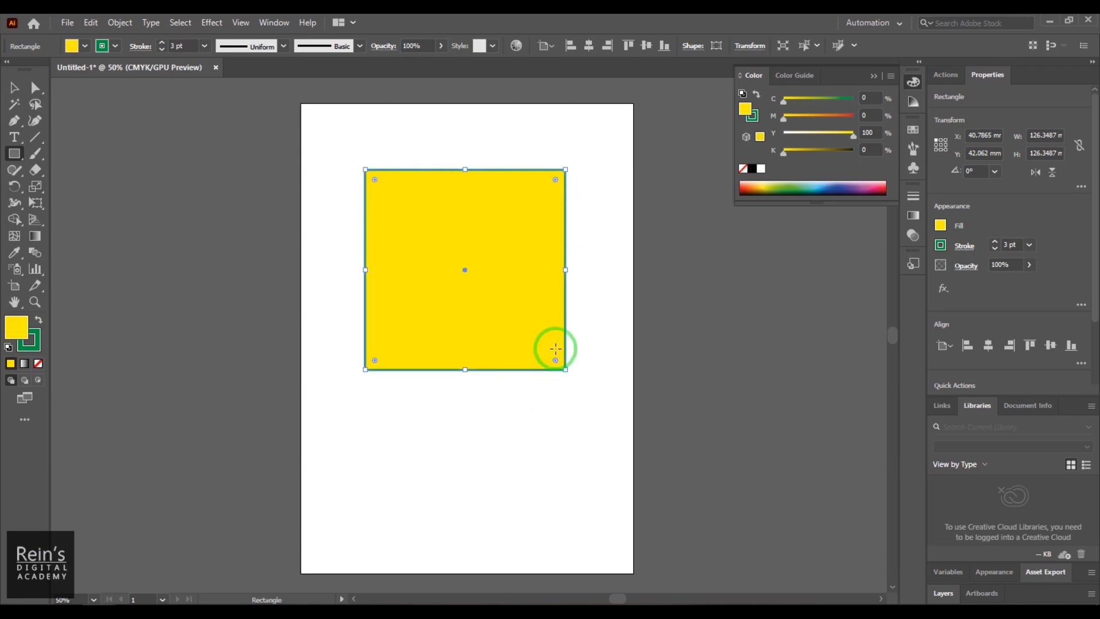
left_click_drag(556, 362, 498, 302)
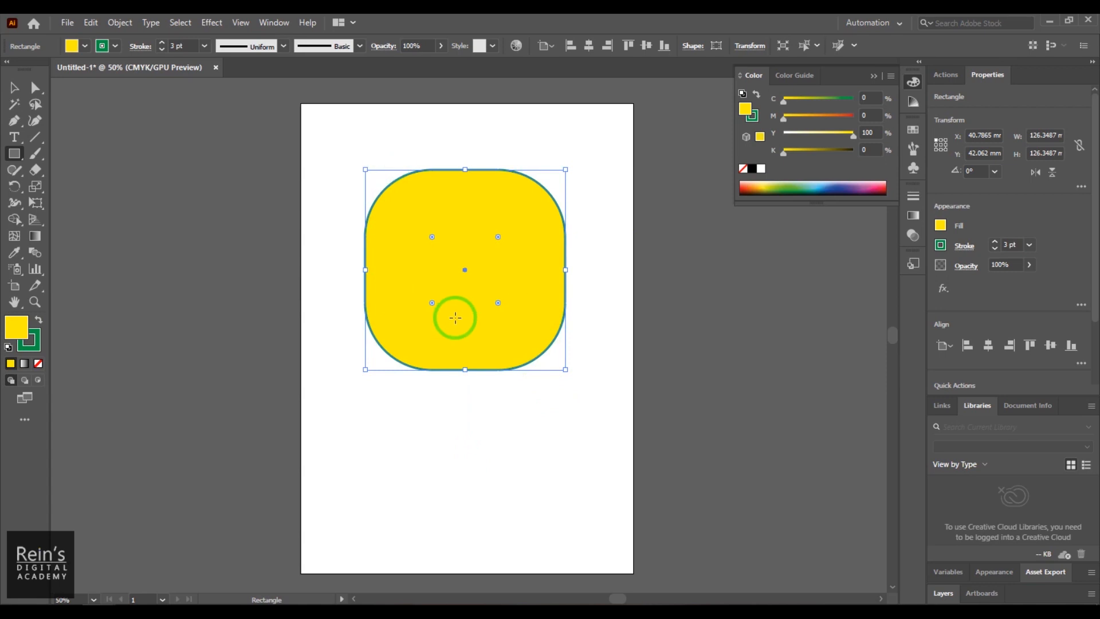
Create a rectangle with exact dimensions of 125 mm width and 150 mm height below the rounded square.
left_click(14, 153)
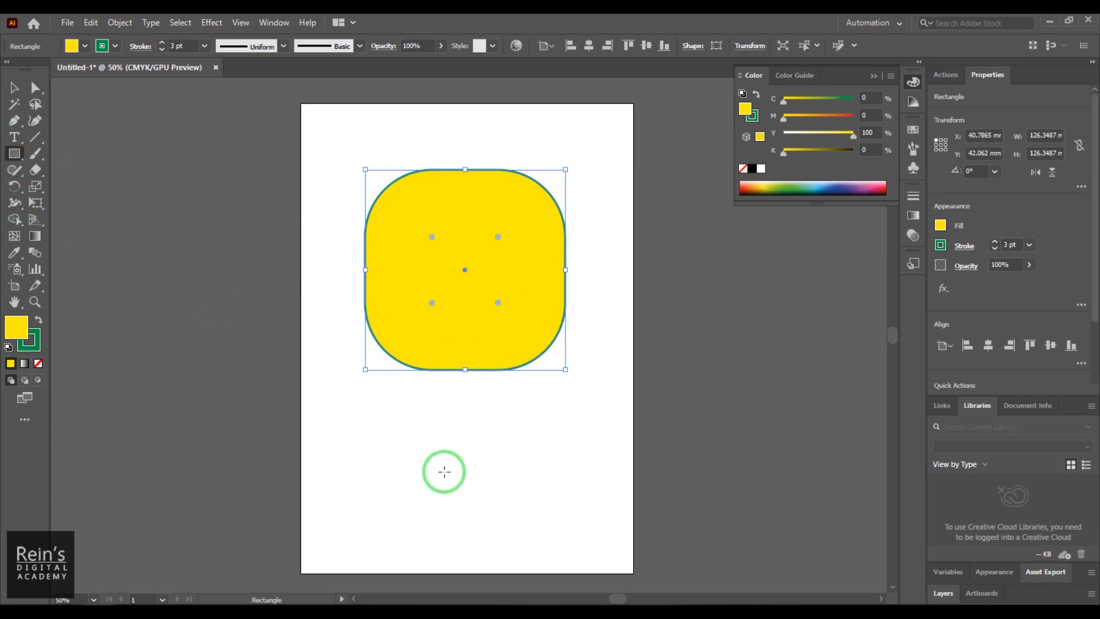
left_click(472, 460)
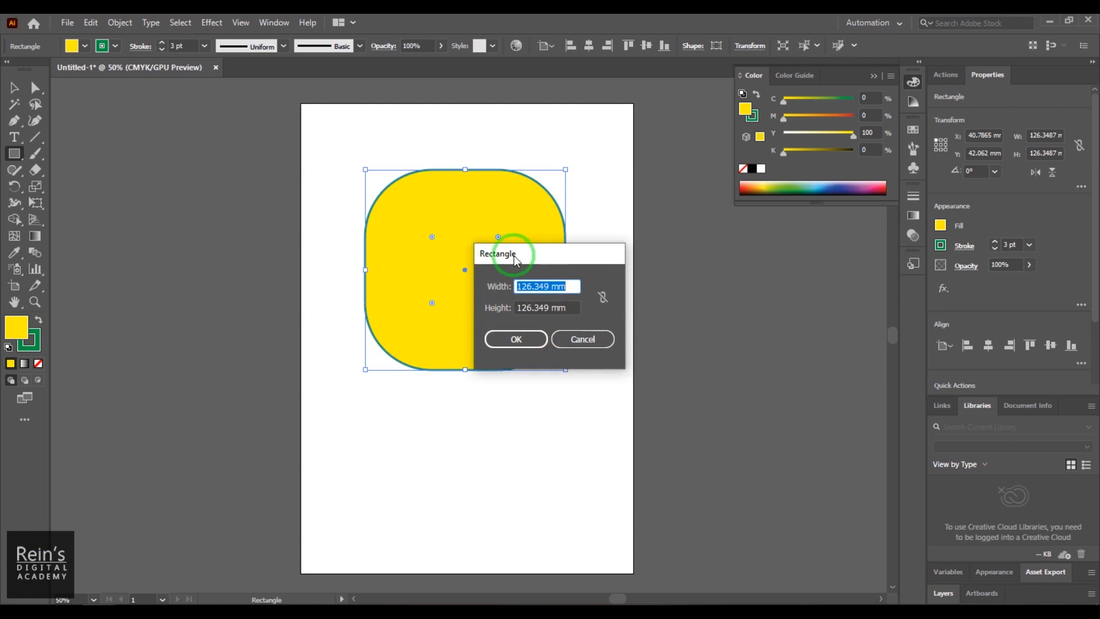
left_click_drag(515, 259, 405, 396)
left_click(426, 442)
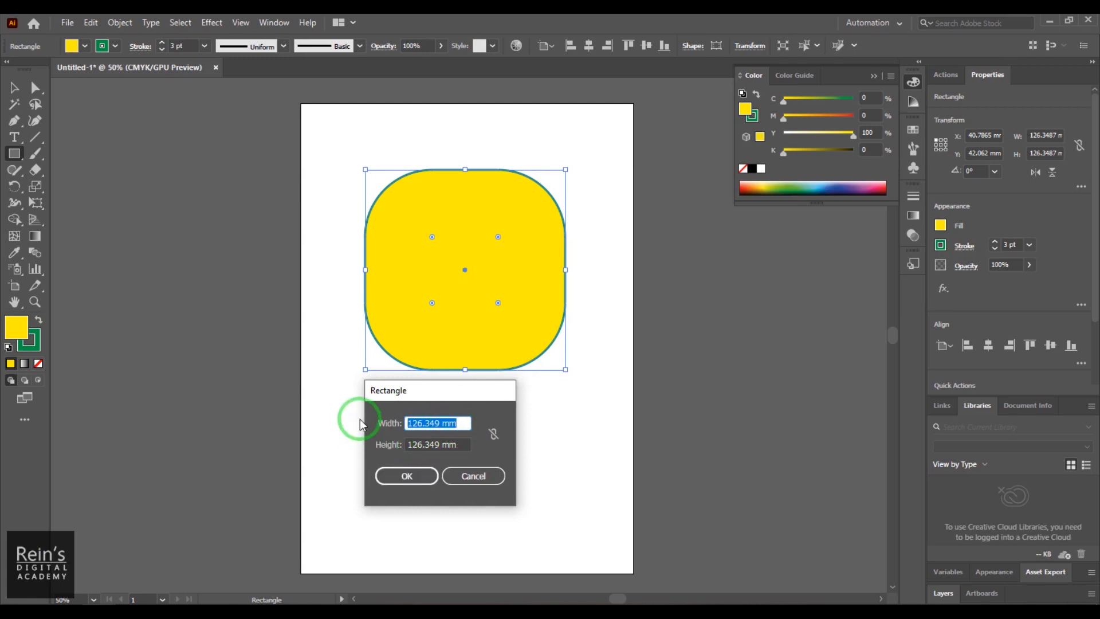
left_click(427, 445)
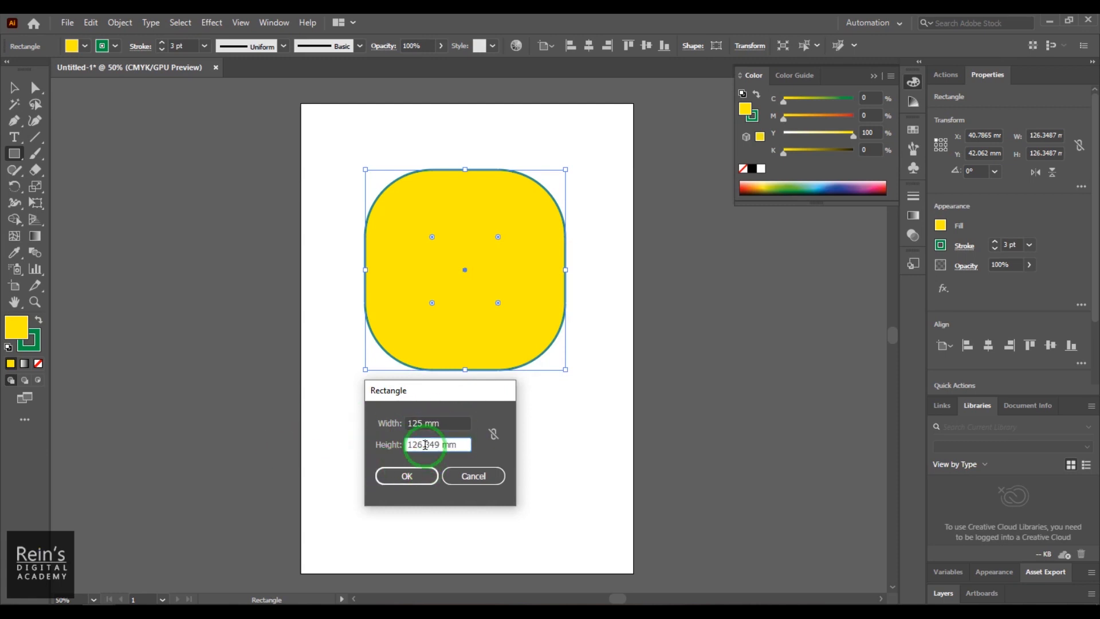
left_click_drag(465, 445, 407, 446)
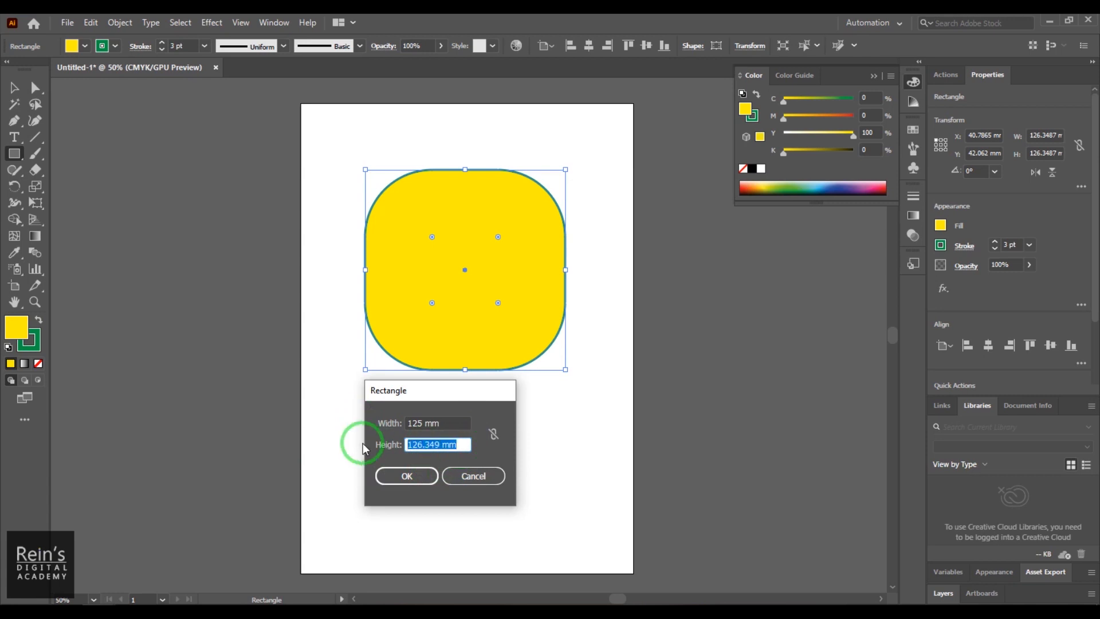
type("150")
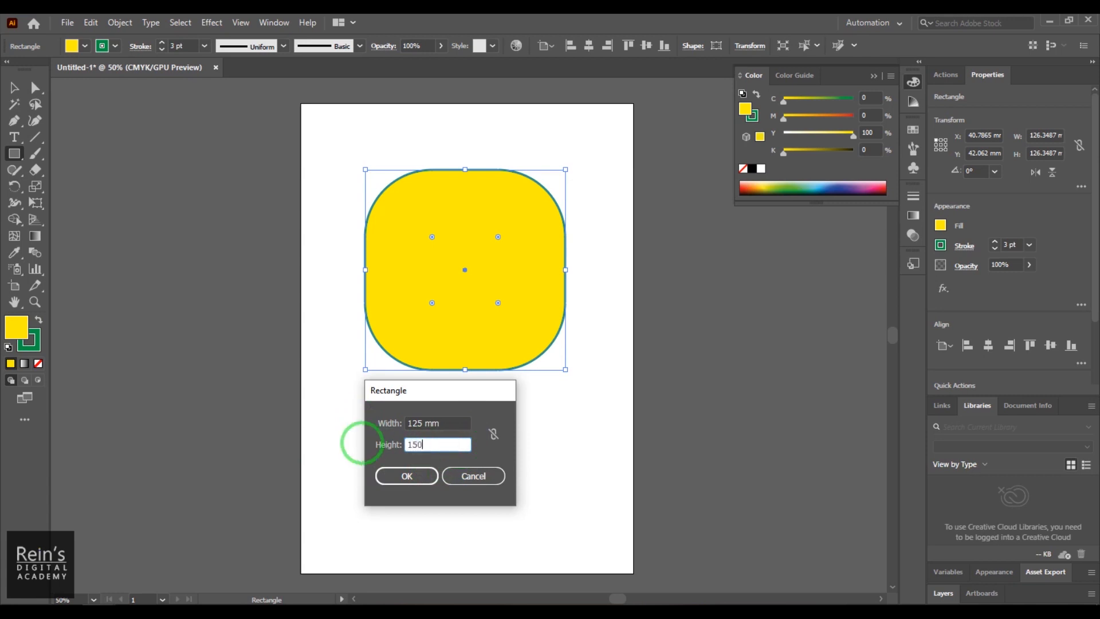
left_click(436, 477)
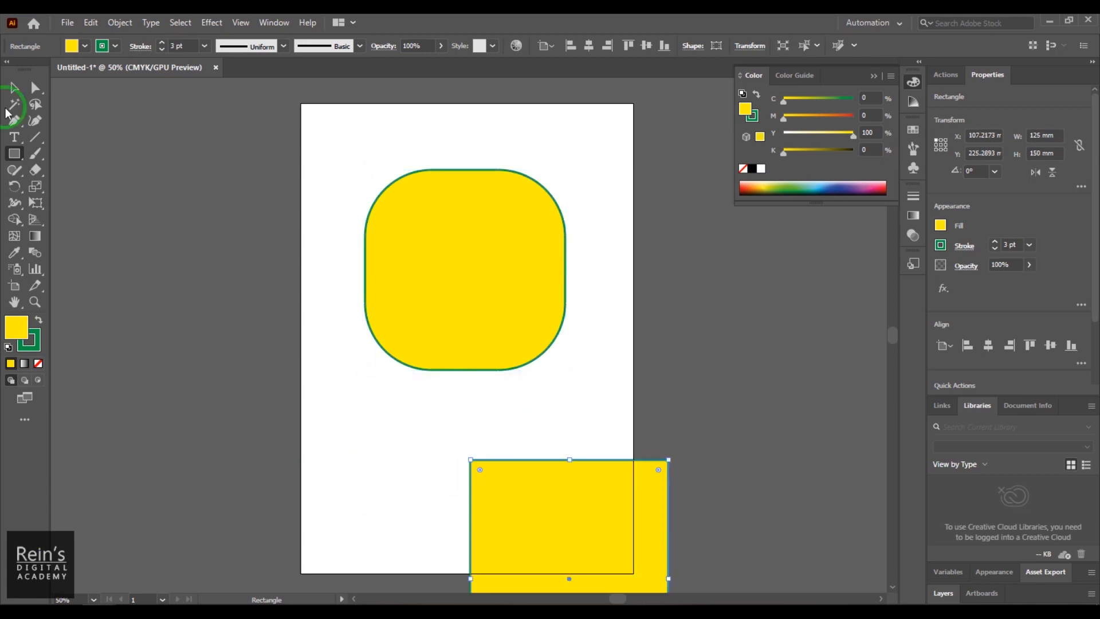
Move the 125 × 150 mm rectangle fully onto the artboard, overlapping the lower part of the rounded square.
left_click(13, 91)
left_click_drag(545, 463, 465, 291)
left_click_drag(466, 345, 470, 412)
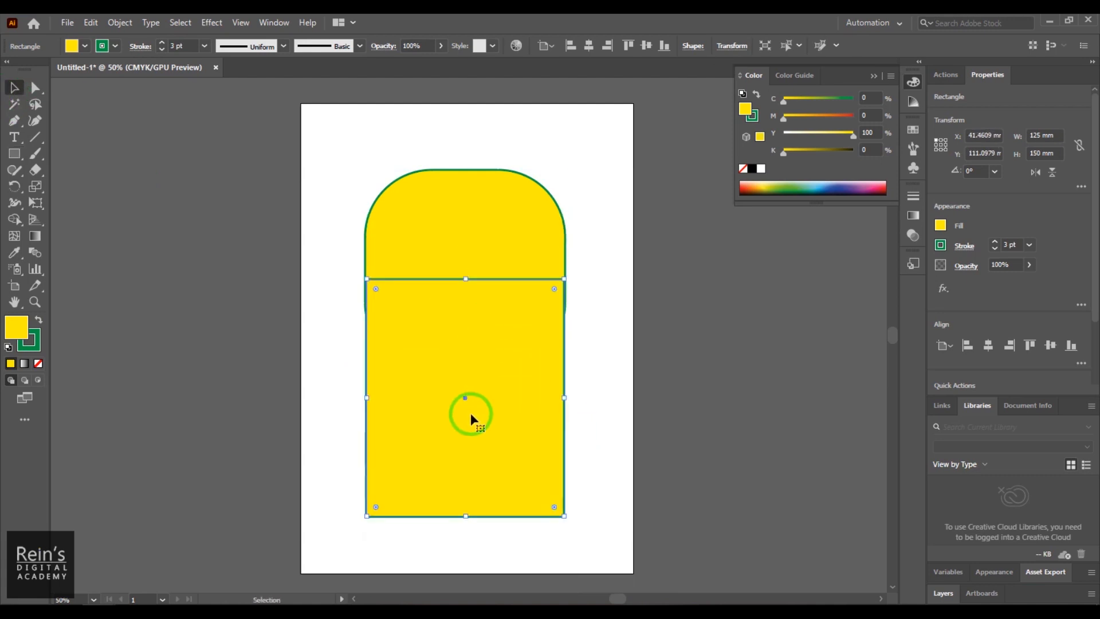
Clear the artboard by deleting the rounded square and the 125 × 150 mm rectangle.
left_click(489, 236)
key("Delete")
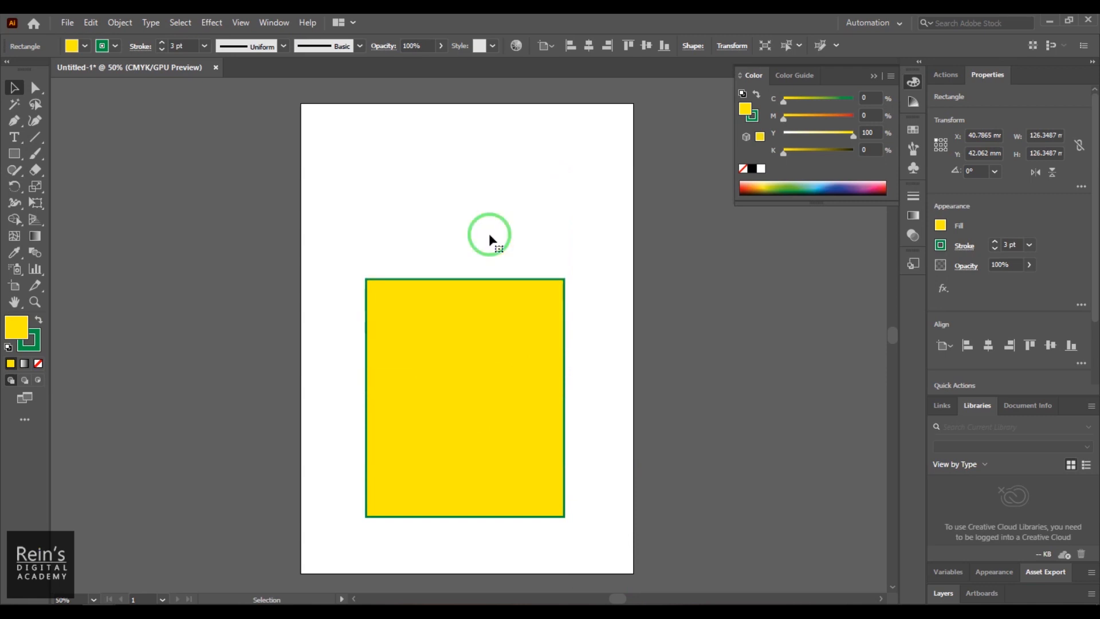
left_click_drag(519, 415, 519, 310)
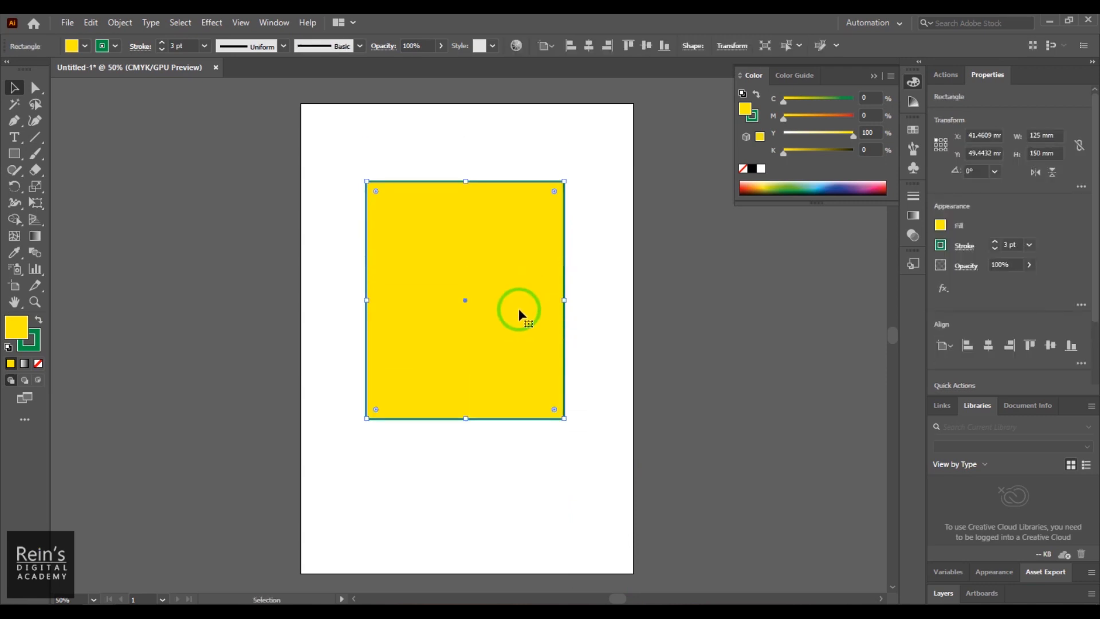
key("Delete")
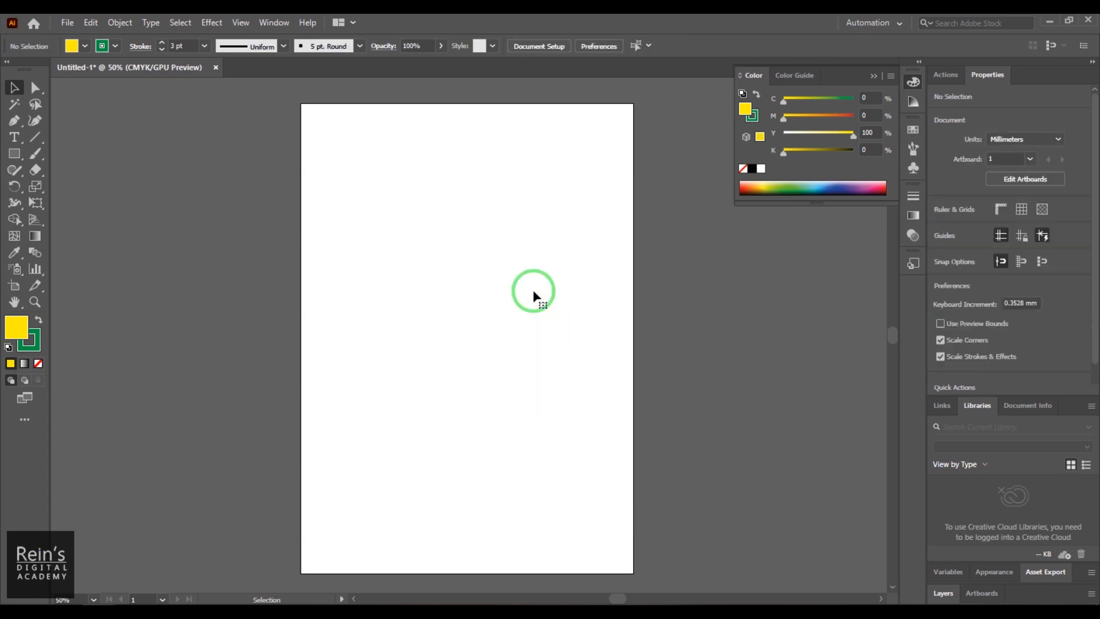
Draw a square about 110 mm wide with the Rounded Rectangle tool and increase its corner radius to about 41 mm.
left_click_drag(15, 159, 97, 169)
left_click_drag(354, 156, 526, 287)
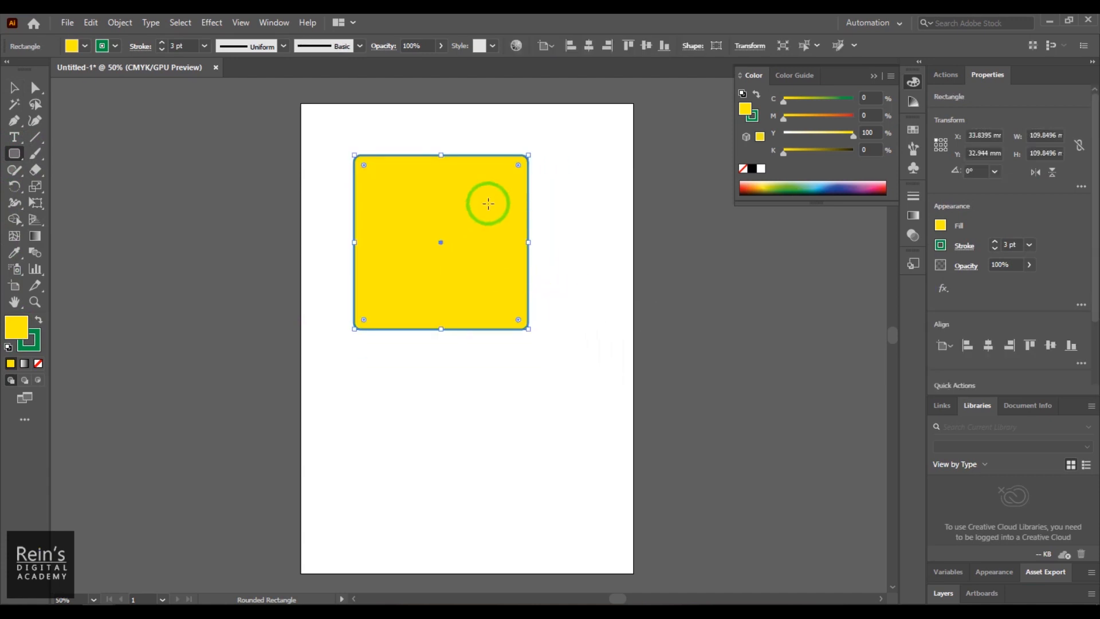
left_click_drag(516, 171, 462, 217)
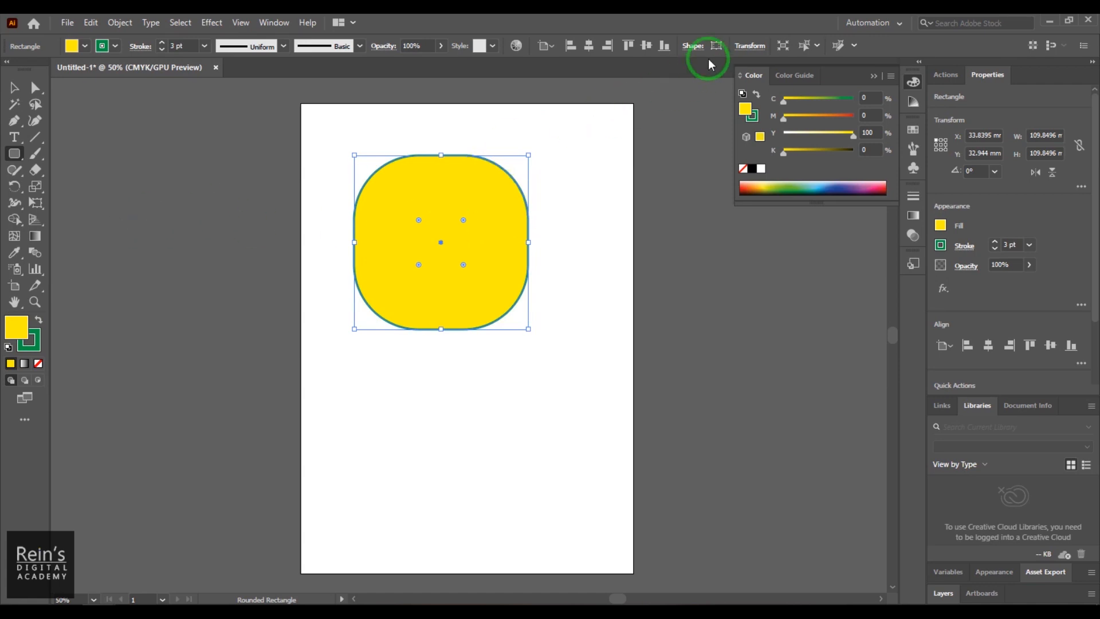
Unlink the rounded square's corner radii and set its upper-left corner to 18 mm and its lower-right corner to 17 mm.
left_click(693, 46)
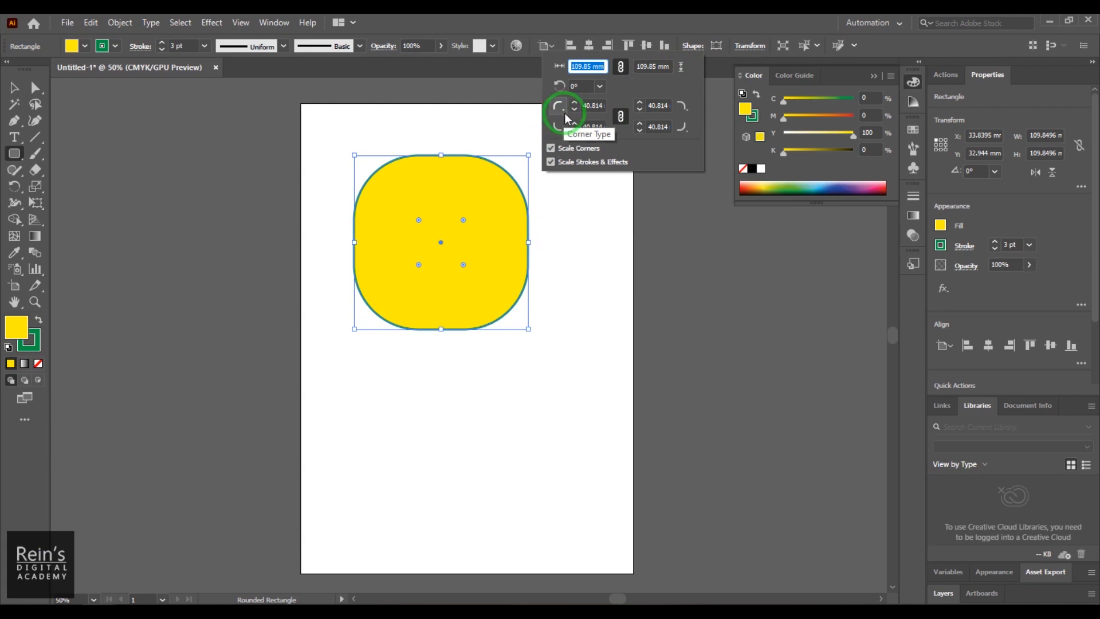
left_click(621, 120)
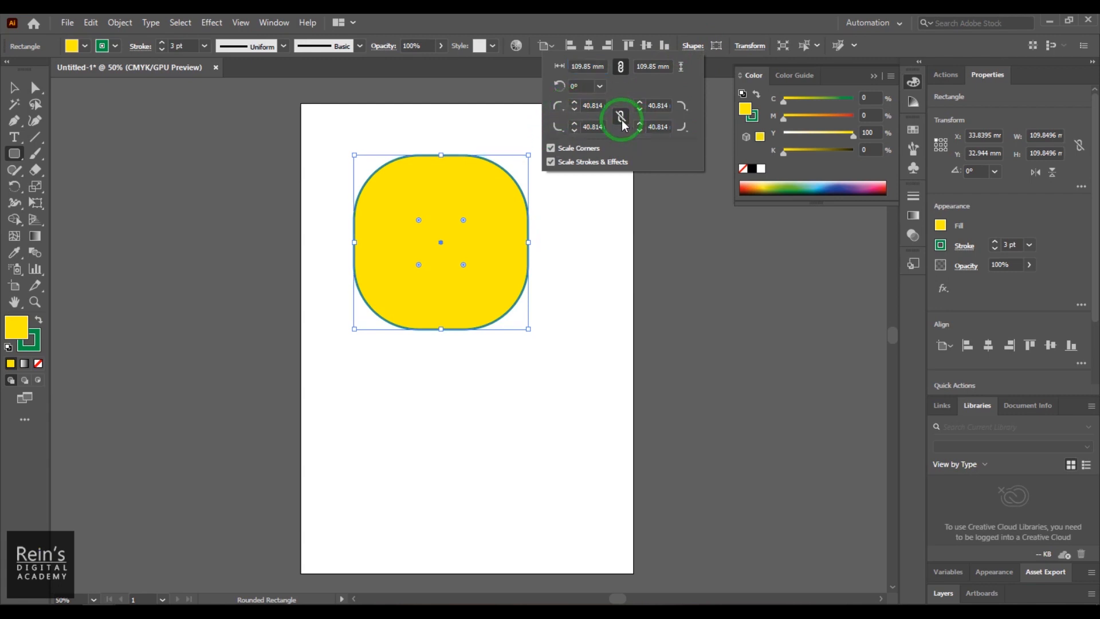
left_click(585, 108)
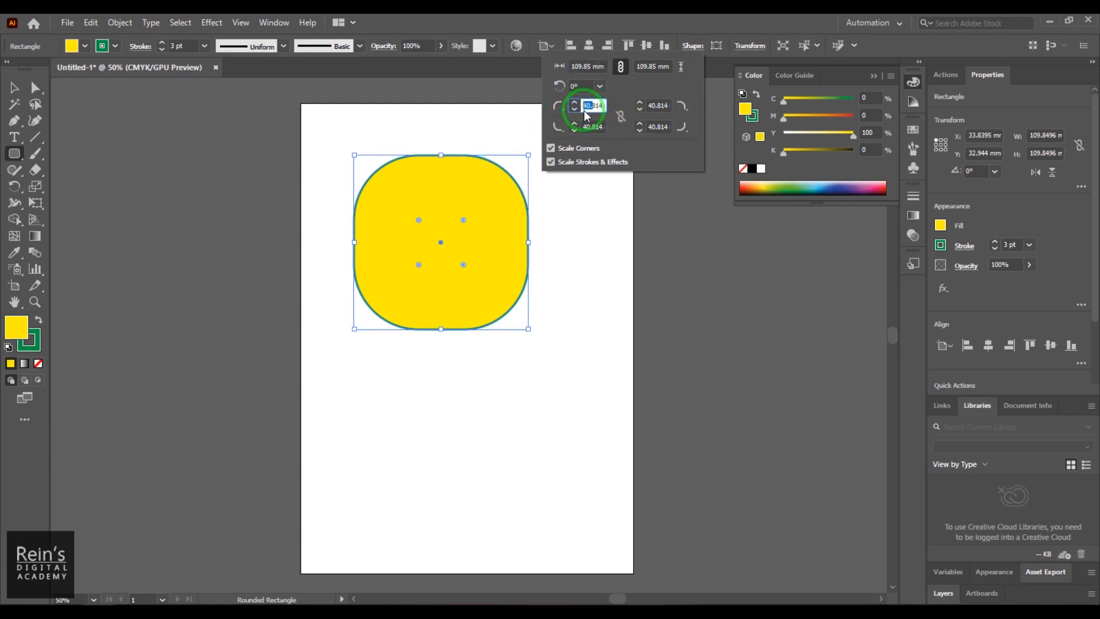
scroll(585, 109, "up", 5)
scroll(585, 103, "down", 11)
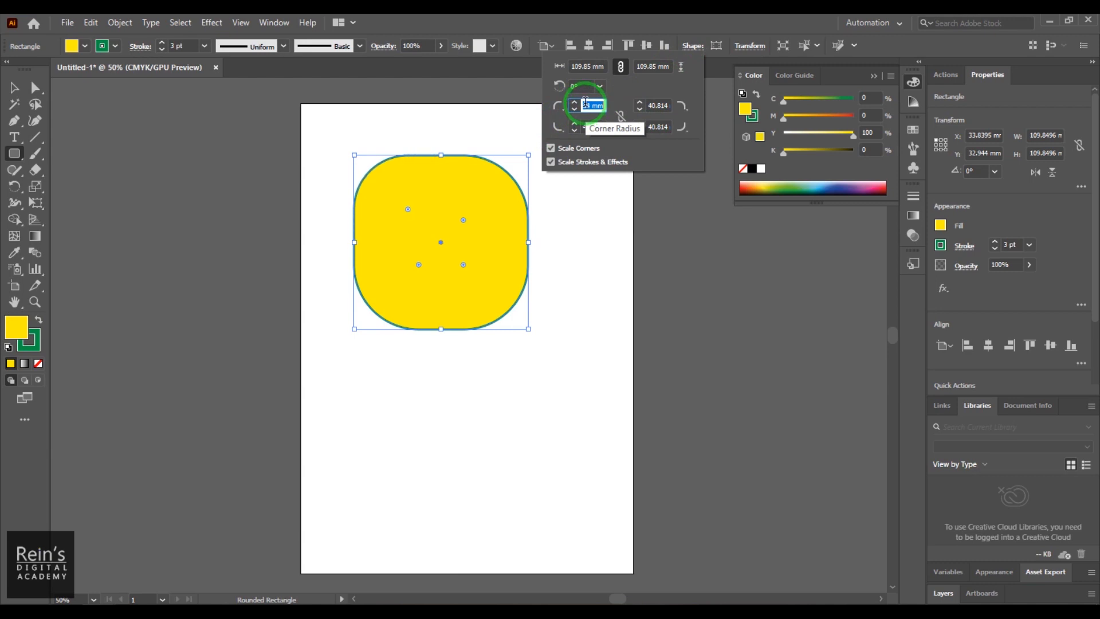
scroll(585, 104, "down", 2)
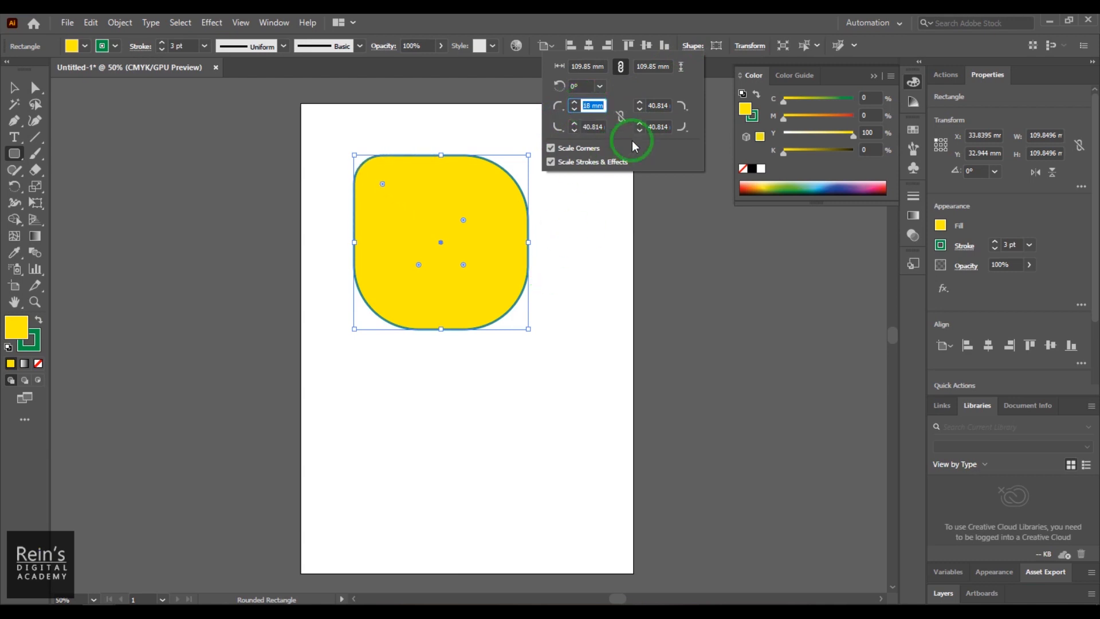
left_click(659, 126)
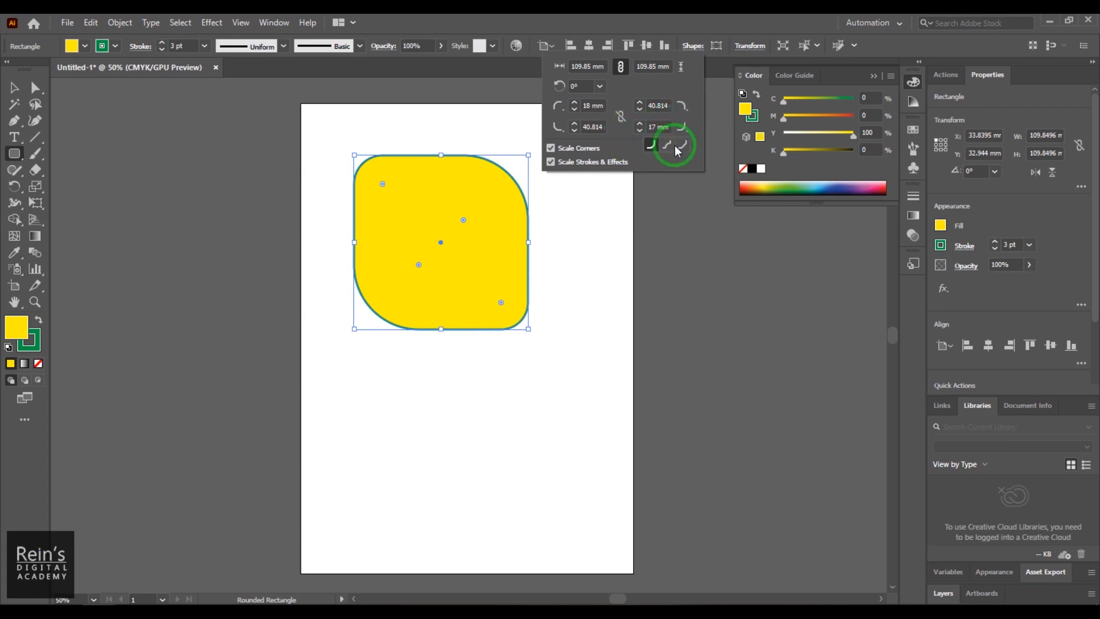
Change the shape's lower-right and upper-left corners to the inverted round corner type.
left_click(669, 146)
left_click(557, 106)
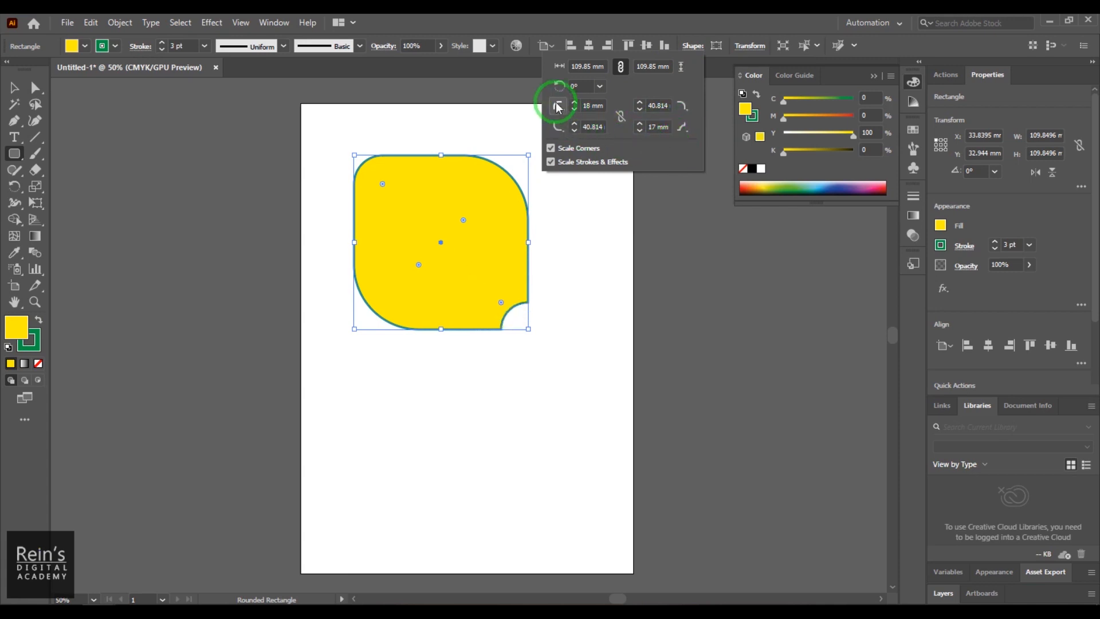
left_click(575, 120)
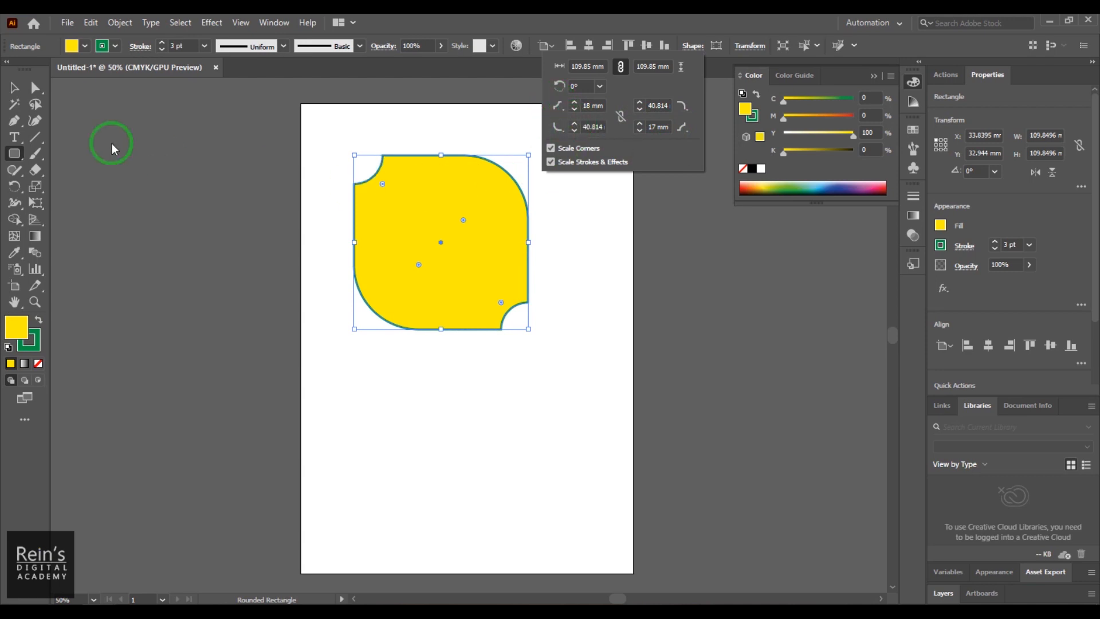
left_click(34, 87)
left_click(433, 340)
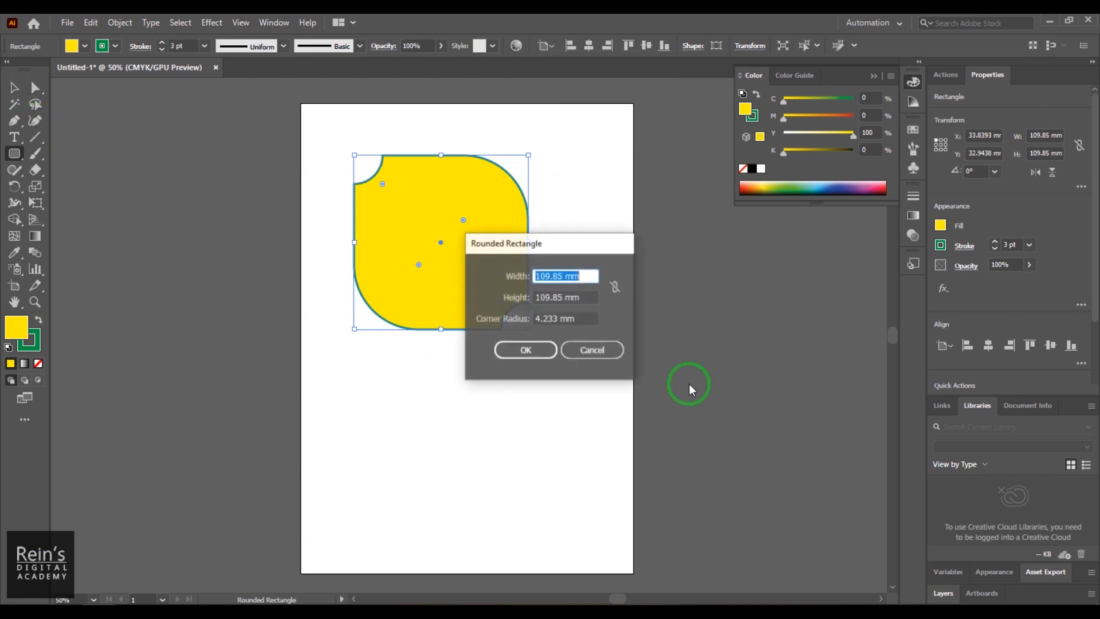
left_click(586, 351)
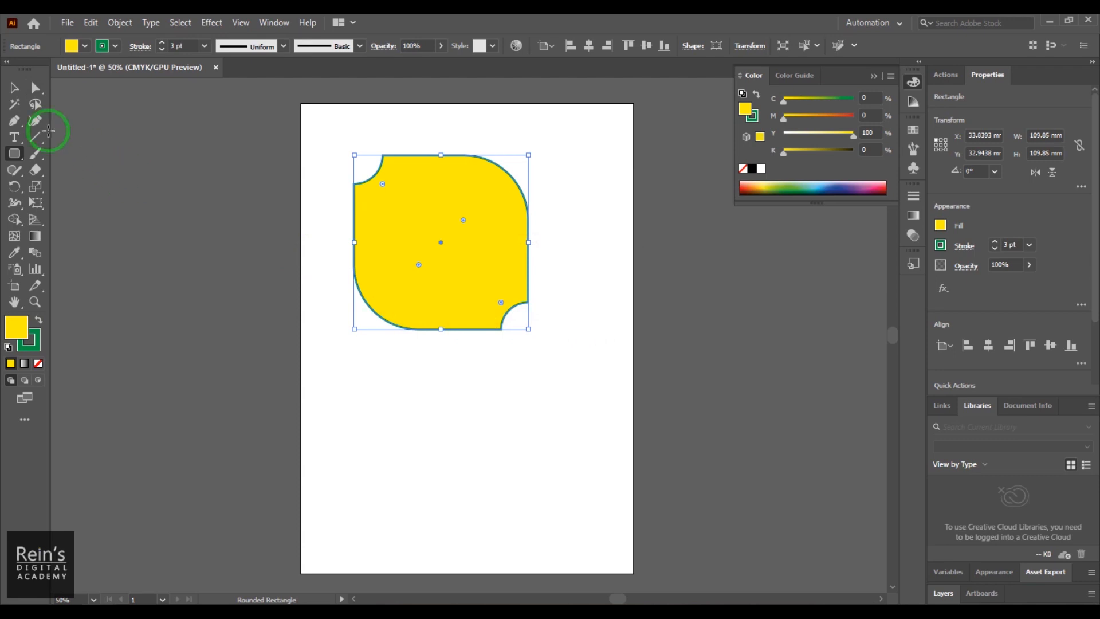
Move the shape toward the artboard's upper-left corner and enlarge all its corner radii together, bringing the upper-left radius to about 34 mm.
left_click(14, 87)
left_click(470, 391)
left_click_drag(501, 240, 469, 212)
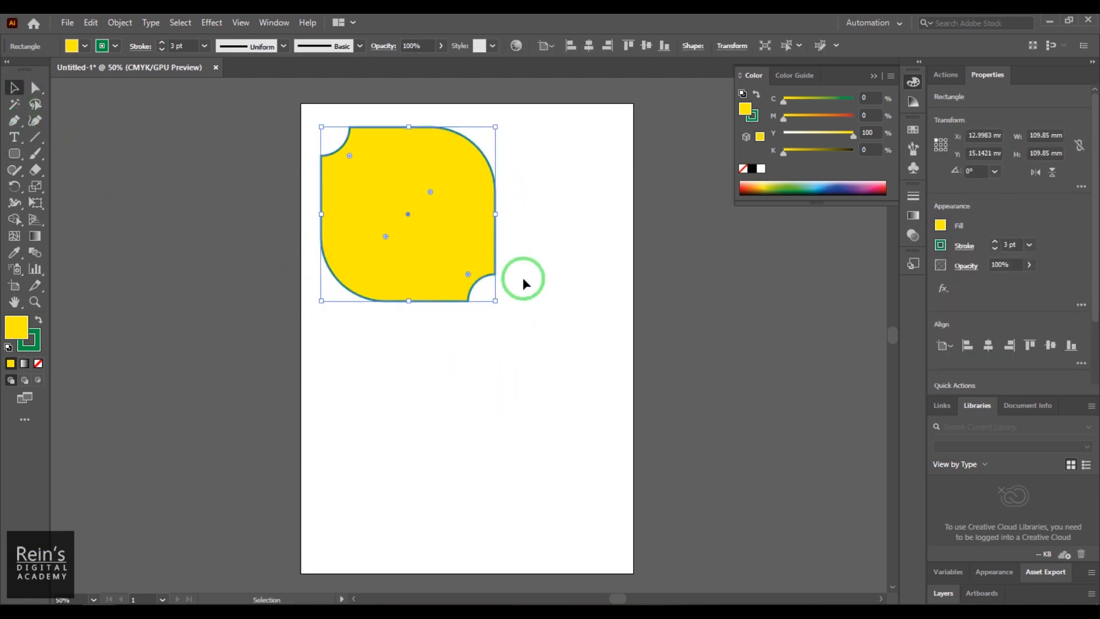
left_click_drag(430, 192, 412, 225)
left_click(562, 253)
left_click(430, 228)
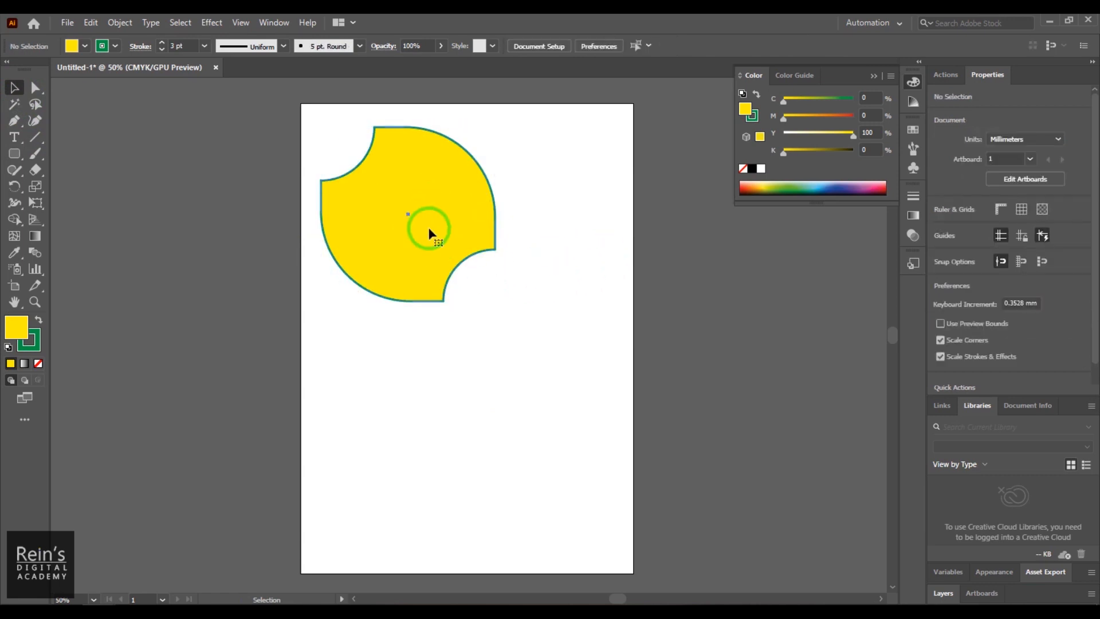
Rotate the shape through several values of its rectangle angle, ending at 334°.
left_click(695, 46)
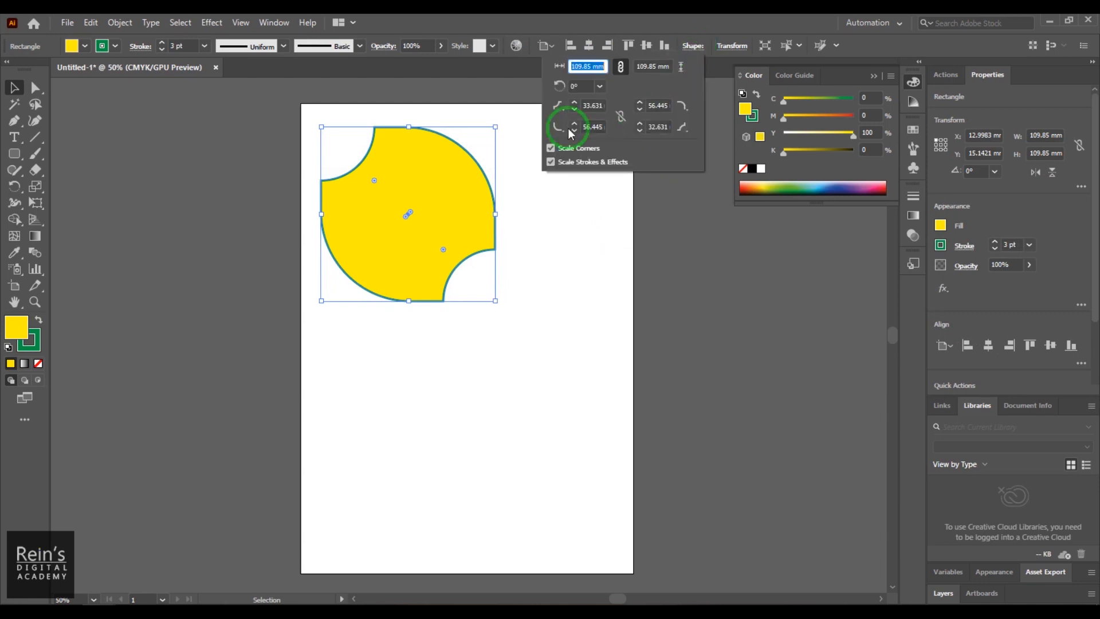
left_click(572, 86)
scroll(580, 85, "up", 20)
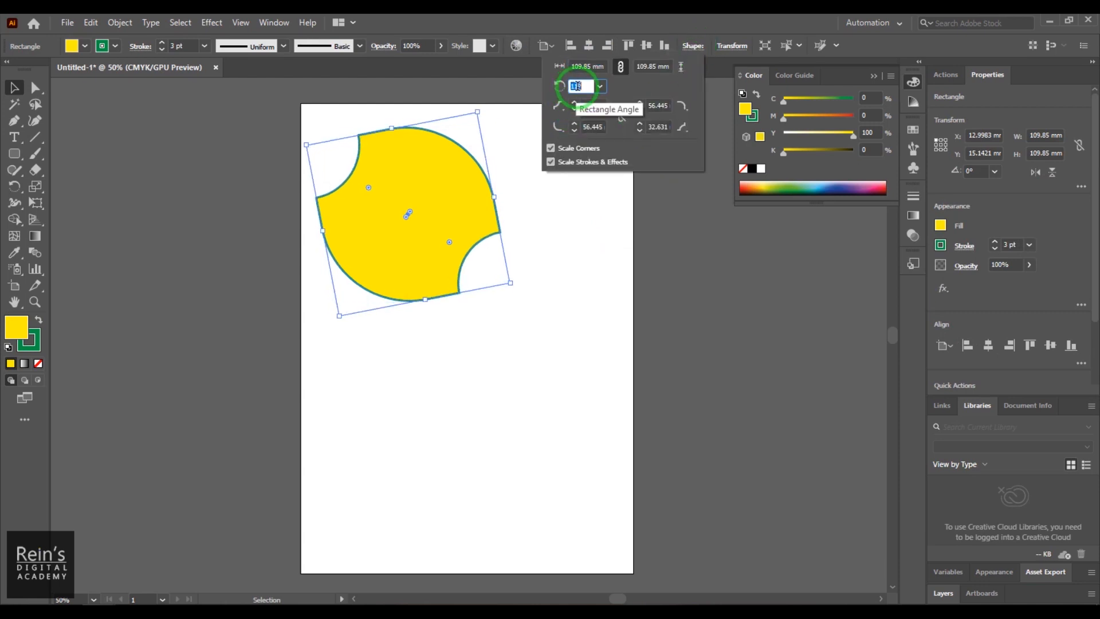
scroll(580, 85, "down", 7)
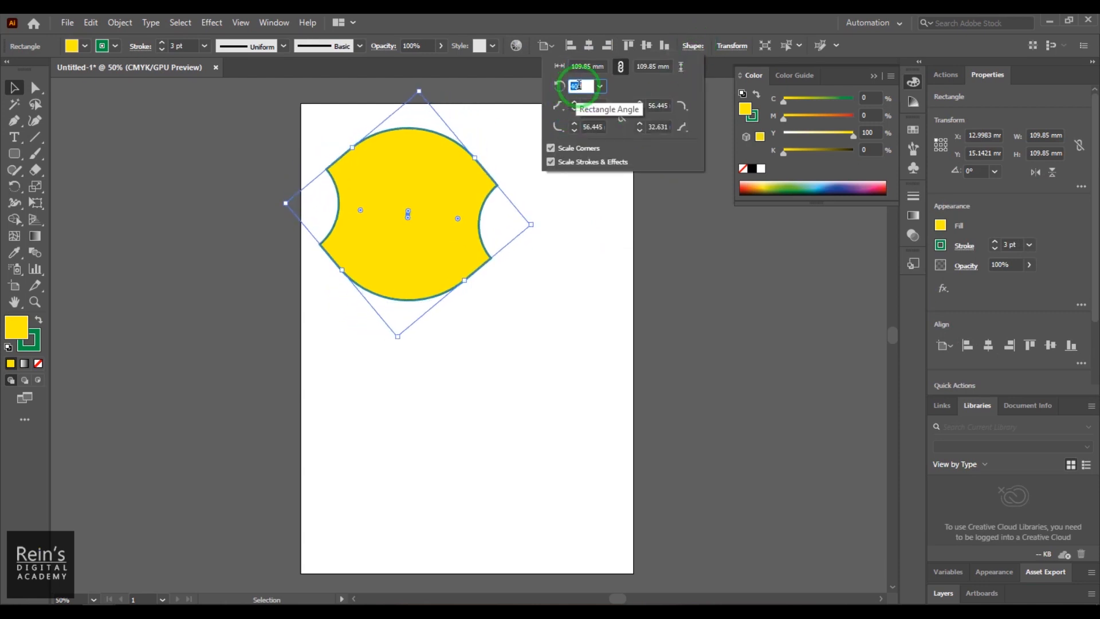
scroll(578, 86, "down", 16)
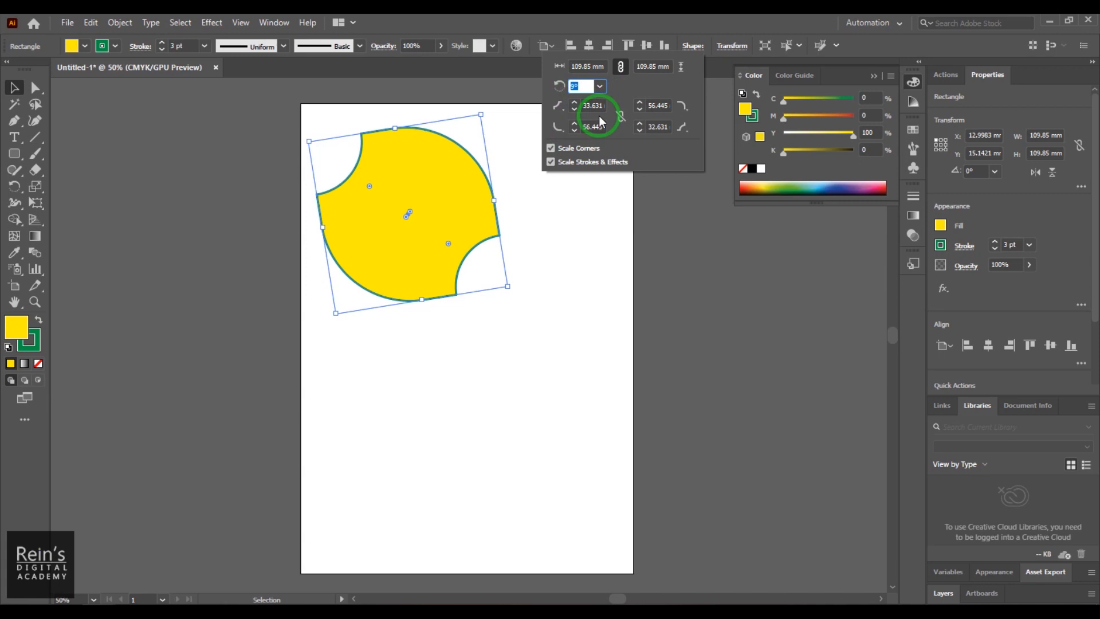
scroll(584, 85, "down", 20)
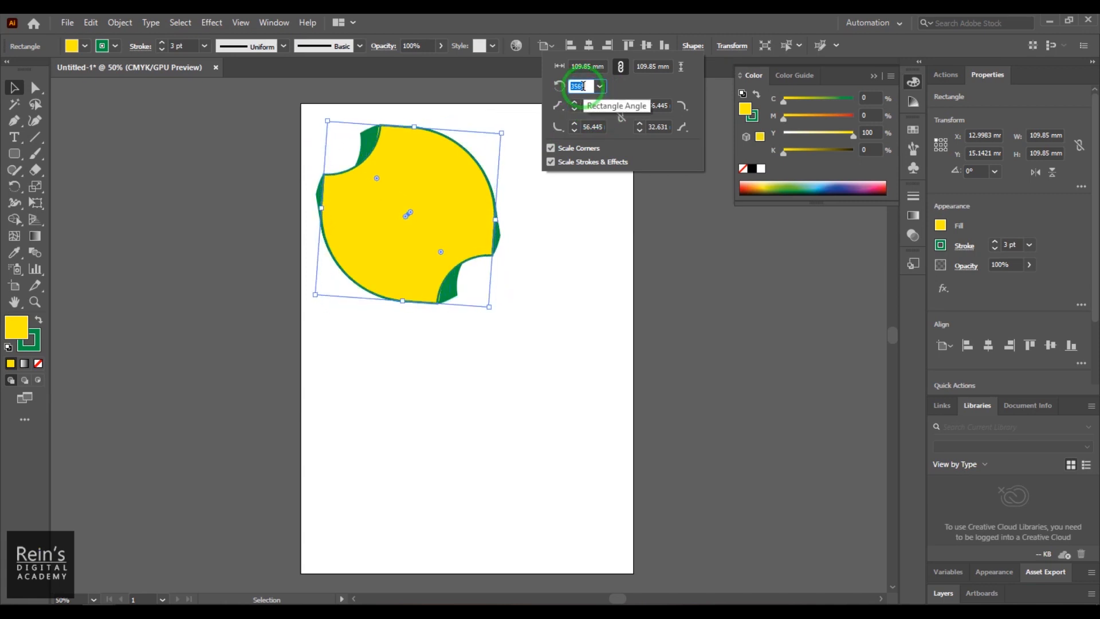
scroll(582, 87, "down", 5)
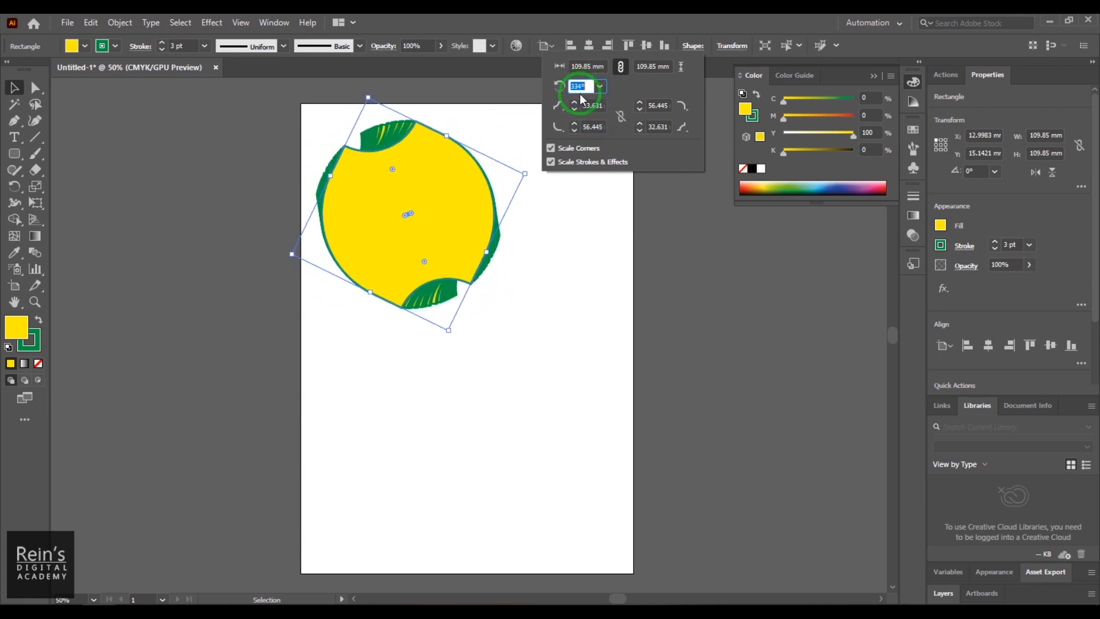
left_click(535, 332)
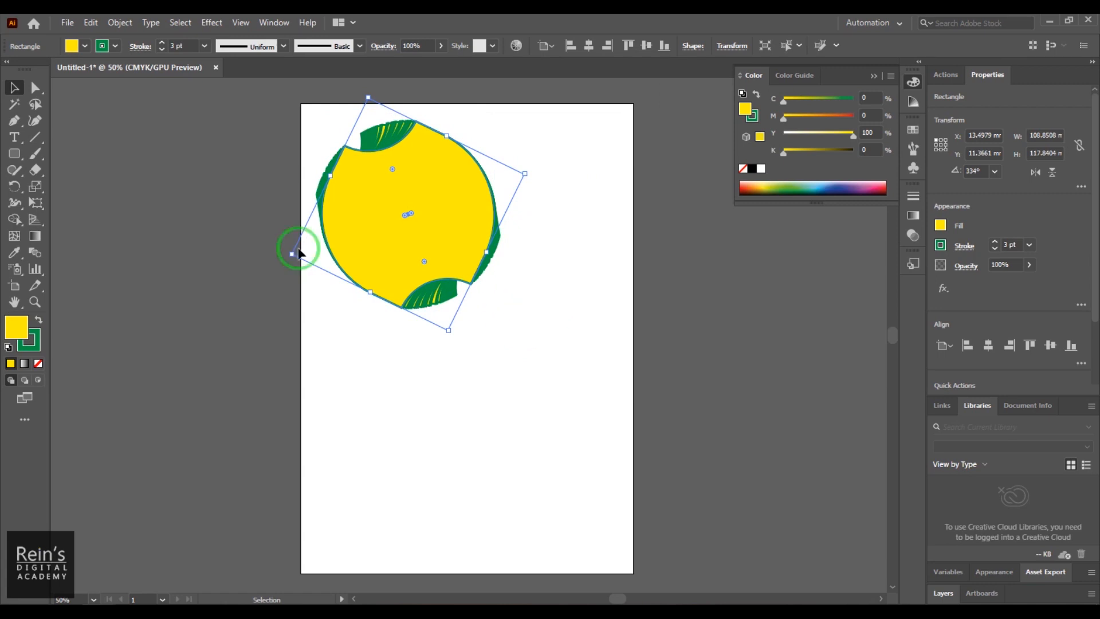
Select all the artwork left on the artboard, including the rotated shape, and delete it.
left_click(513, 367)
left_click_drag(580, 358, 281, 182)
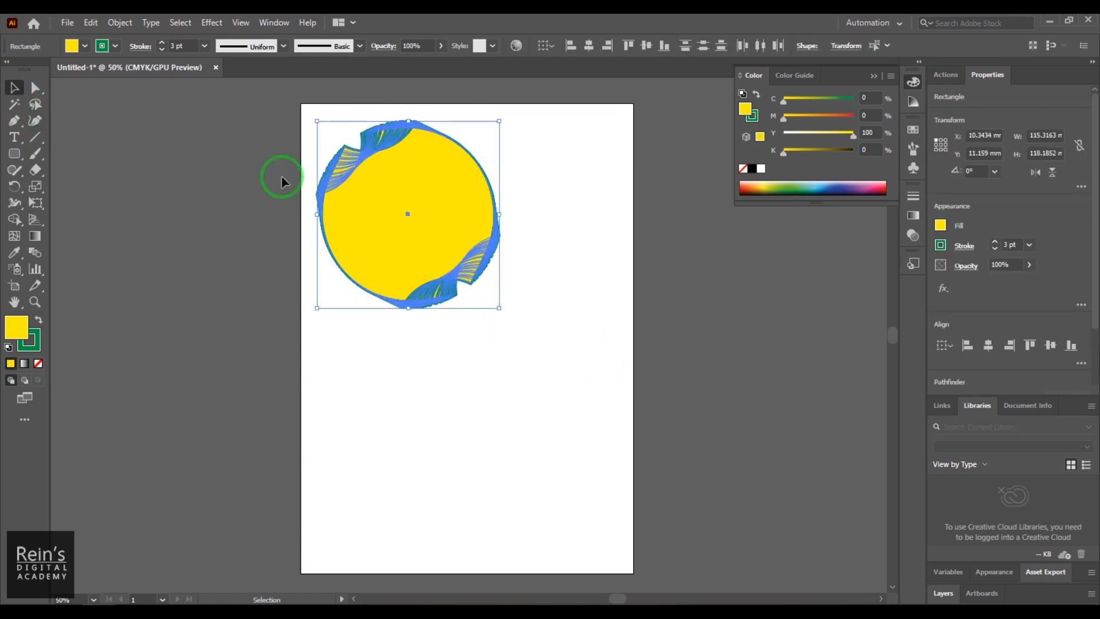
key("Delete")
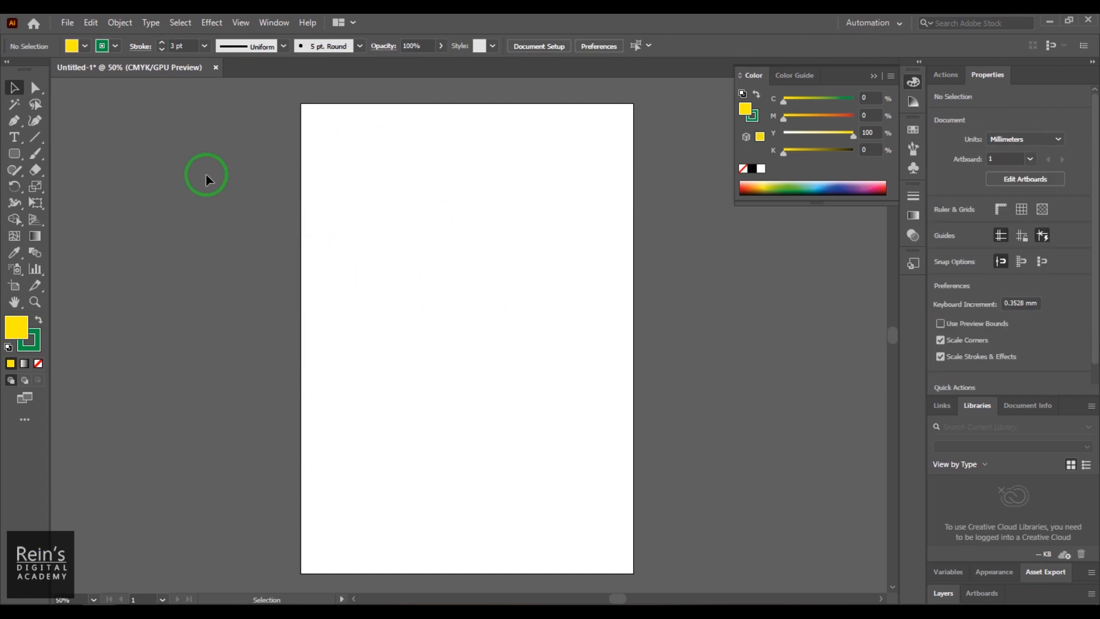
Draw a wide ellipse about 122 × 79 mm with the Ellipse tool and delete it.
left_click_drag(12, 154, 89, 190)
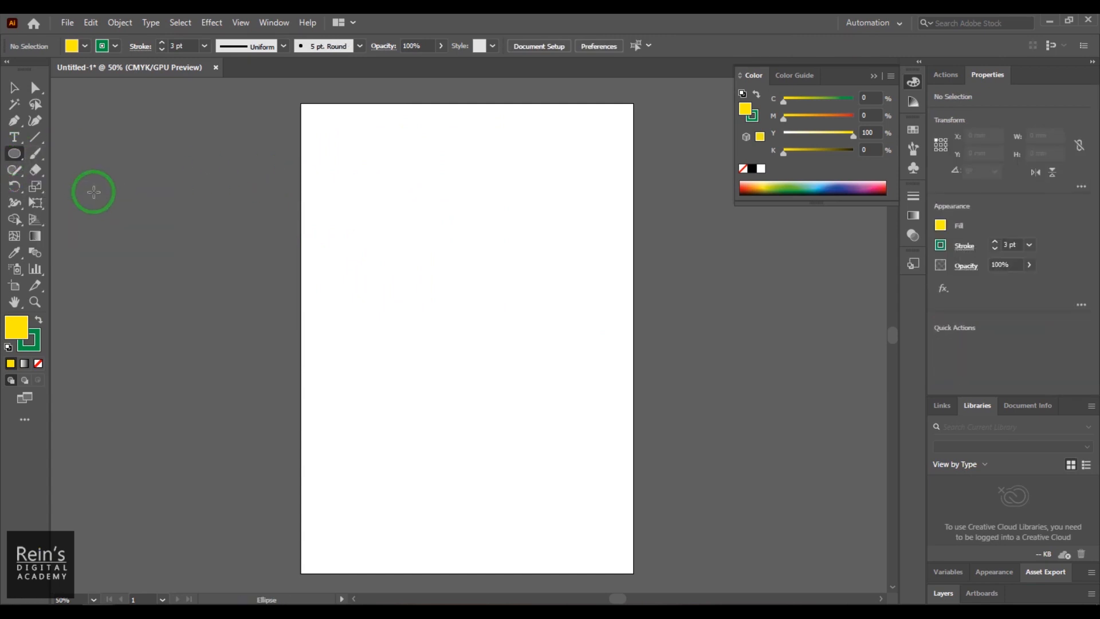
mouse_move(400, 203)
left_mouse_down()
mouse_move(428, 246)
mouse_move(594, 329)
left_mouse_up()
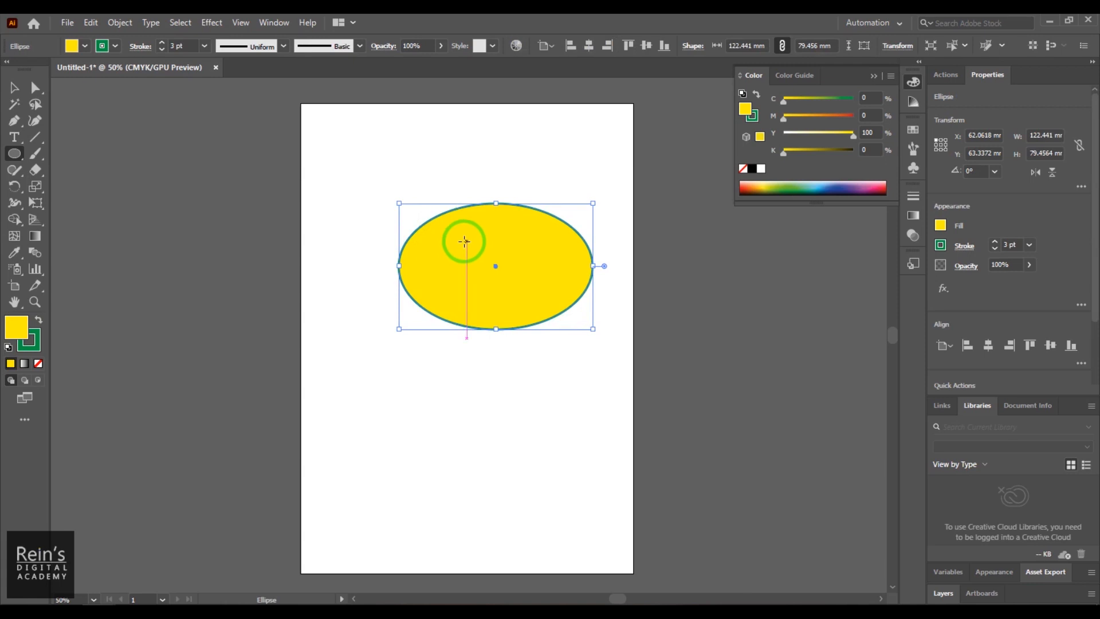
left_click(14, 87)
mouse_move(497, 264)
left_mouse_down()
mouse_move(401, 229)
mouse_move(564, 406)
mouse_move(590, 411)
left_mouse_up()
key("Delete")
Draw a perfect circle about 131 mm in diameter and move it toward the artboard's left edge.
left_click(83, 207)
left_click(14, 153)
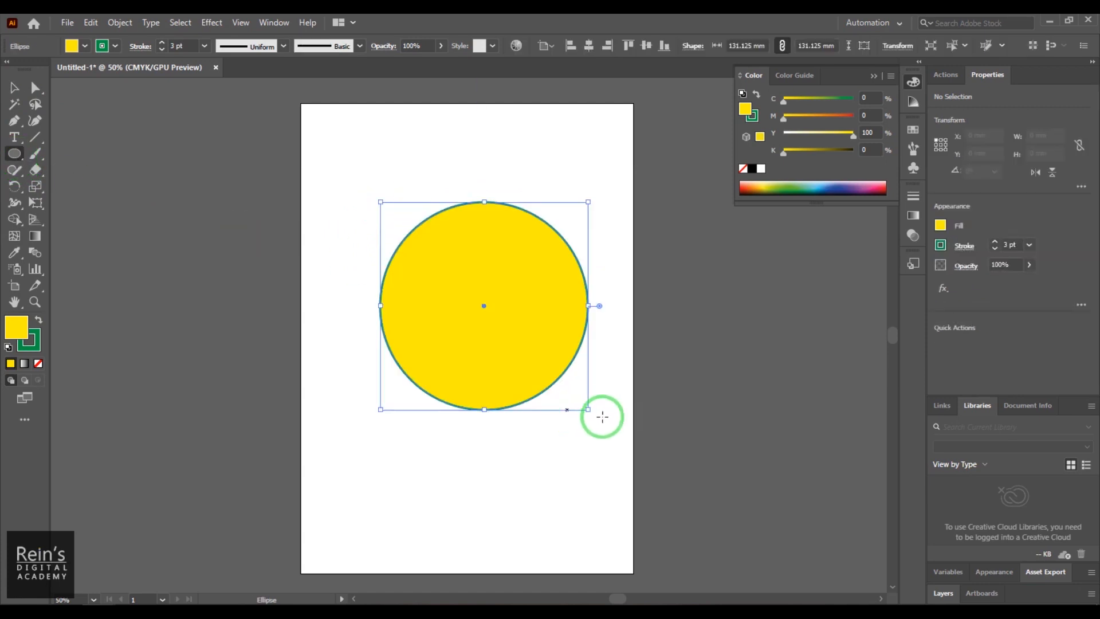
left_click(14, 87)
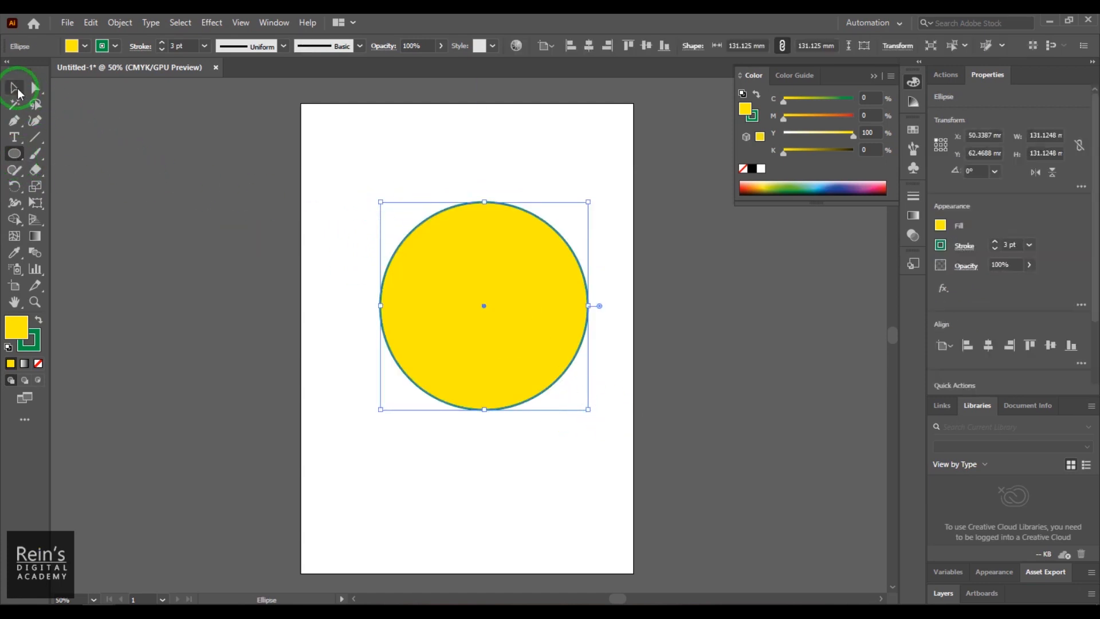
left_click_drag(496, 305, 445, 262)
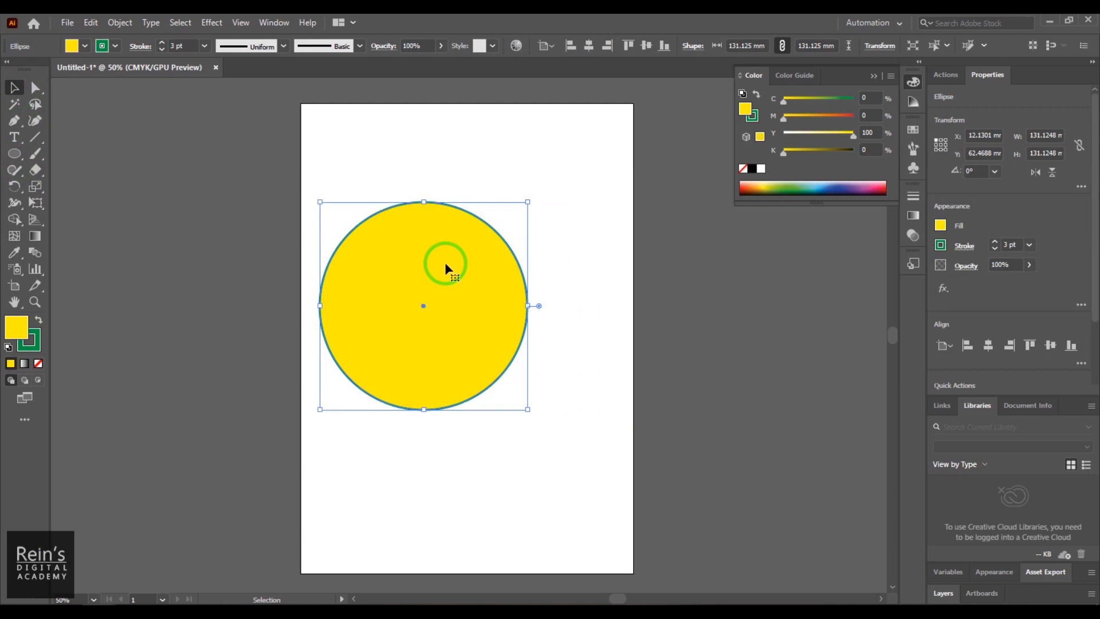
Delete the circle and draw a square about 162 mm wide outward from the artboard's center with the Rectangle tool.
key("Delete")
left_click_drag(14, 153, 65, 155)
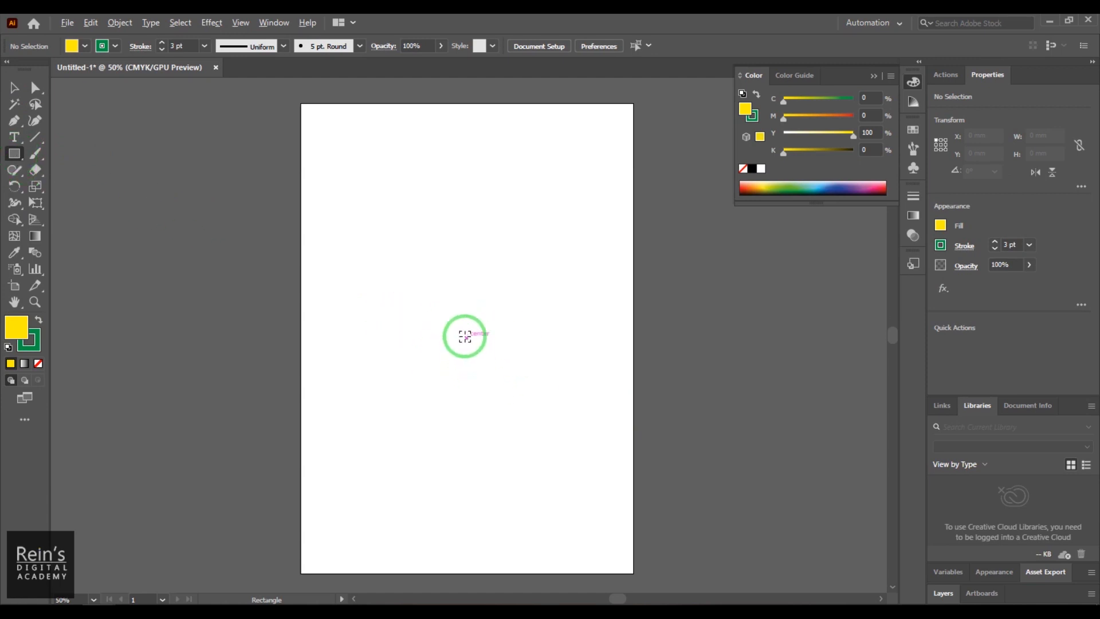
left_click_drag(464, 337, 596, 465)
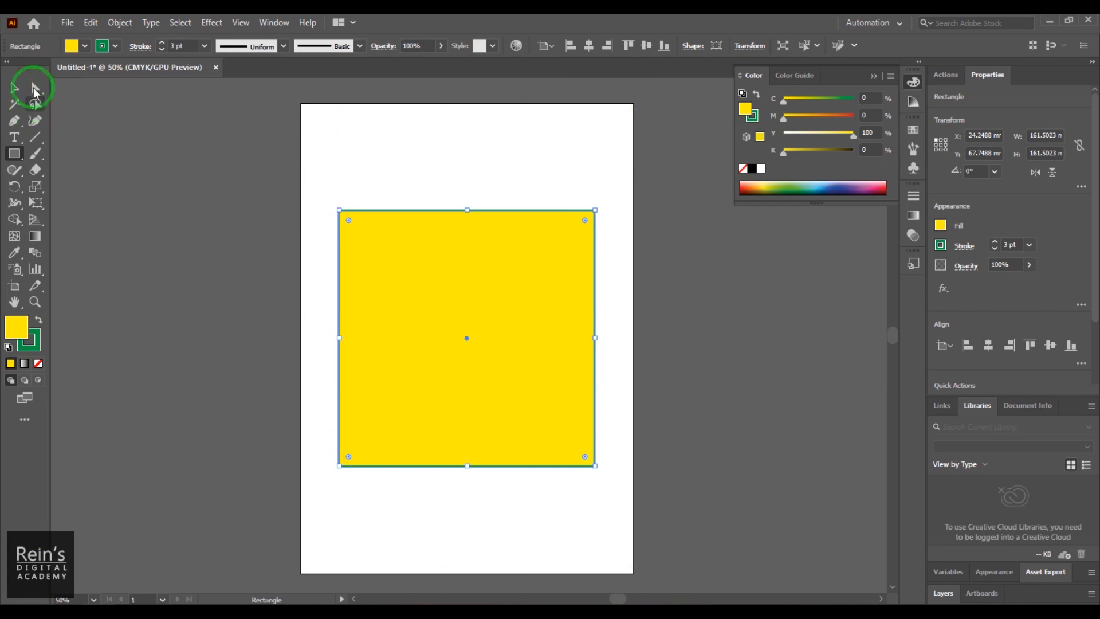
Try a magenta fill on the square and restore its yellow fill.
left_click(15, 89)
left_click_drag(15, 155, 70, 190)
left_click(79, 46)
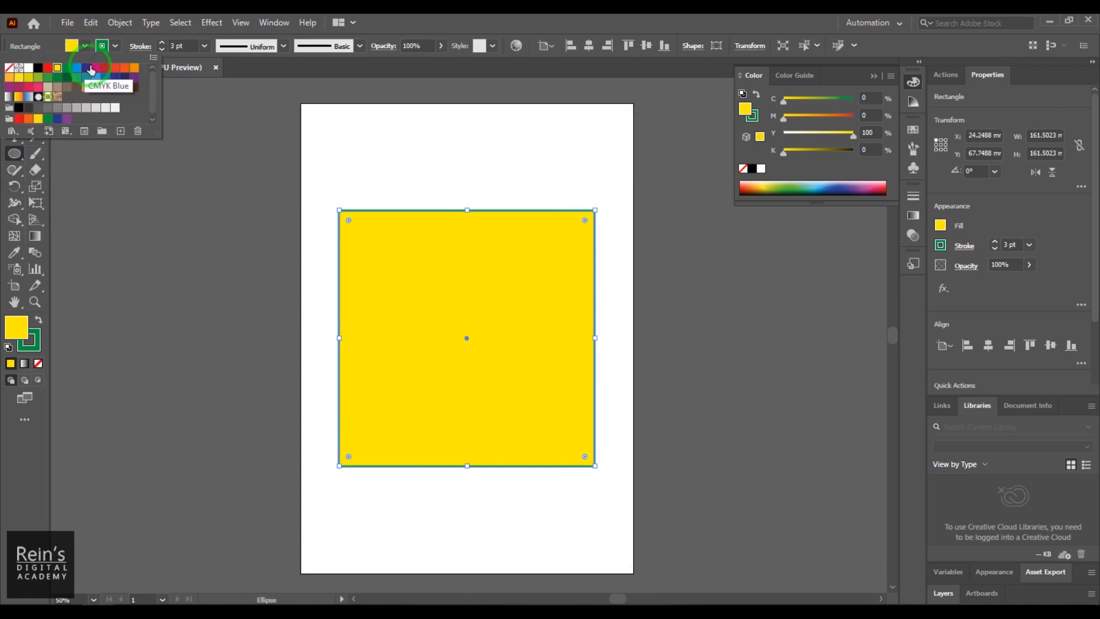
left_click(96, 69)
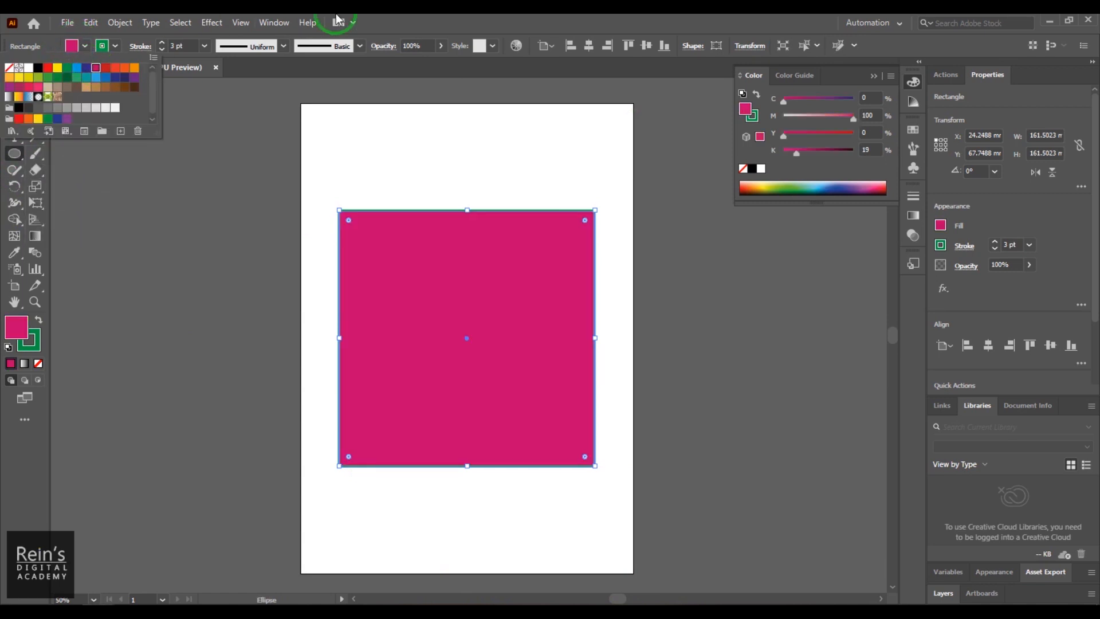
left_click(385, 23)
left_click(72, 46)
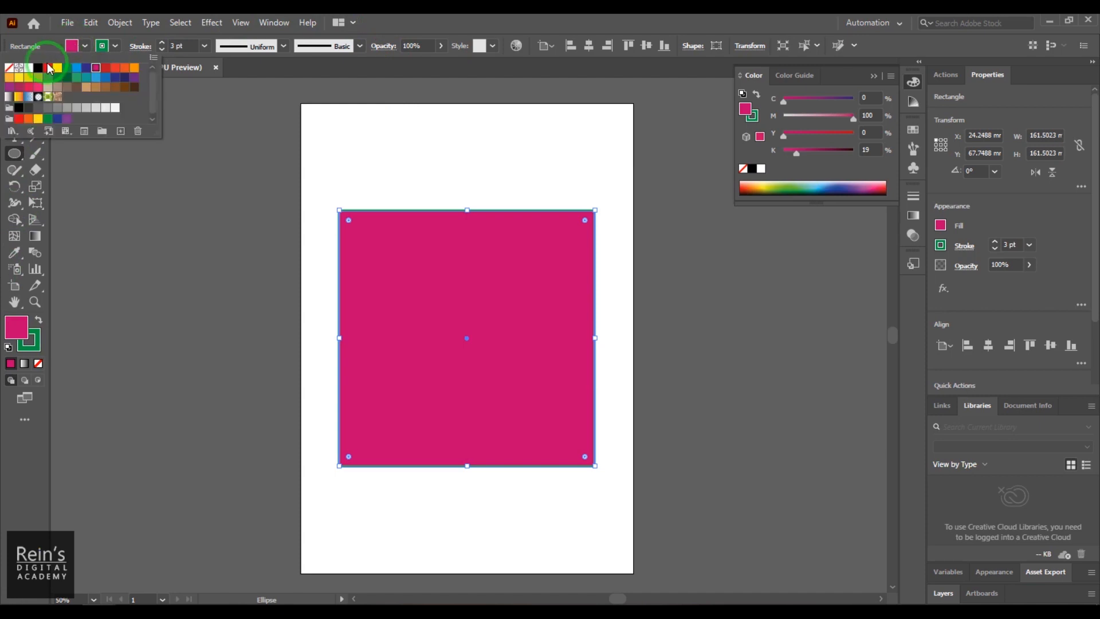
left_click(58, 68)
left_click(569, 31)
Deselect the square and set a magenta fill (C 0, M 100, Y 0, K 19) for drawing with the Ellipse tool.
left_click(15, 87)
left_click(450, 172)
left_click(423, 291)
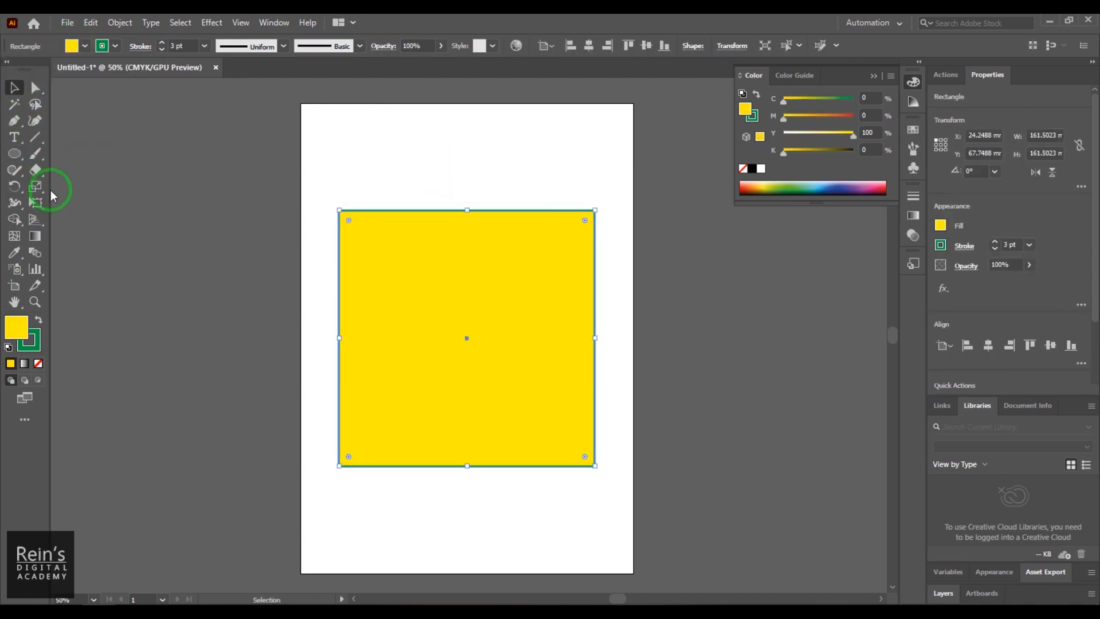
left_click(324, 139)
left_click(14, 156)
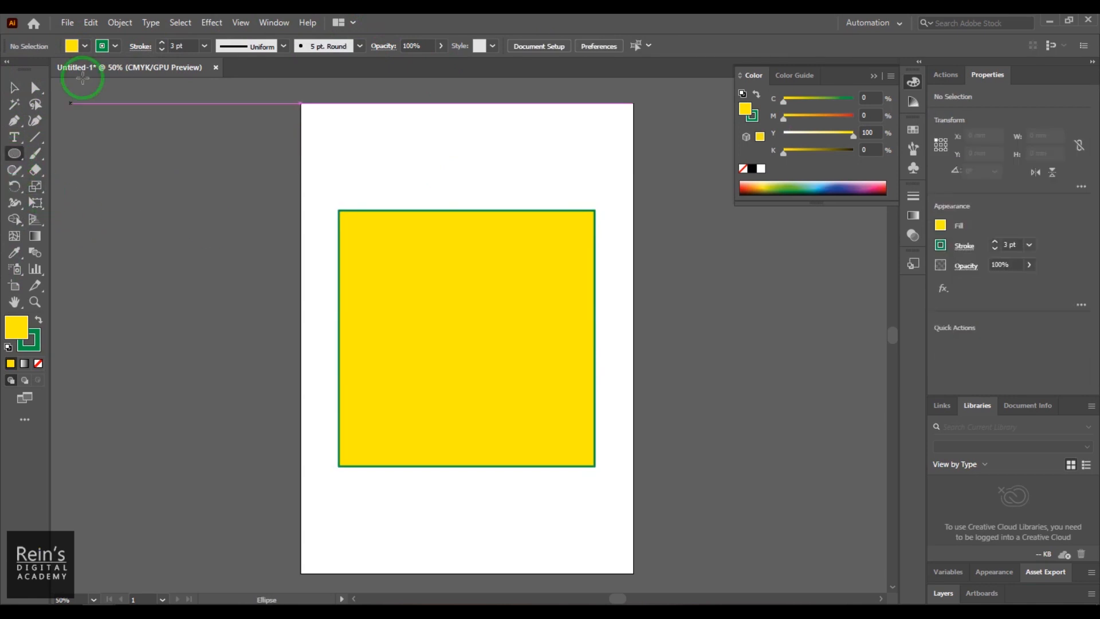
left_click(102, 46)
left_click(96, 67)
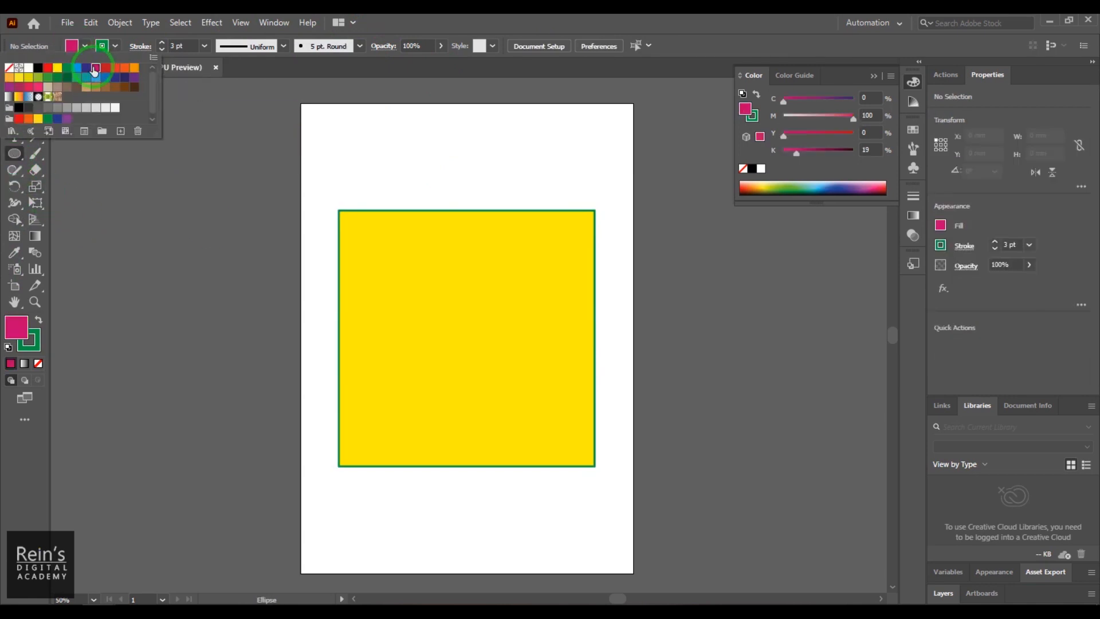
left_click(455, 150)
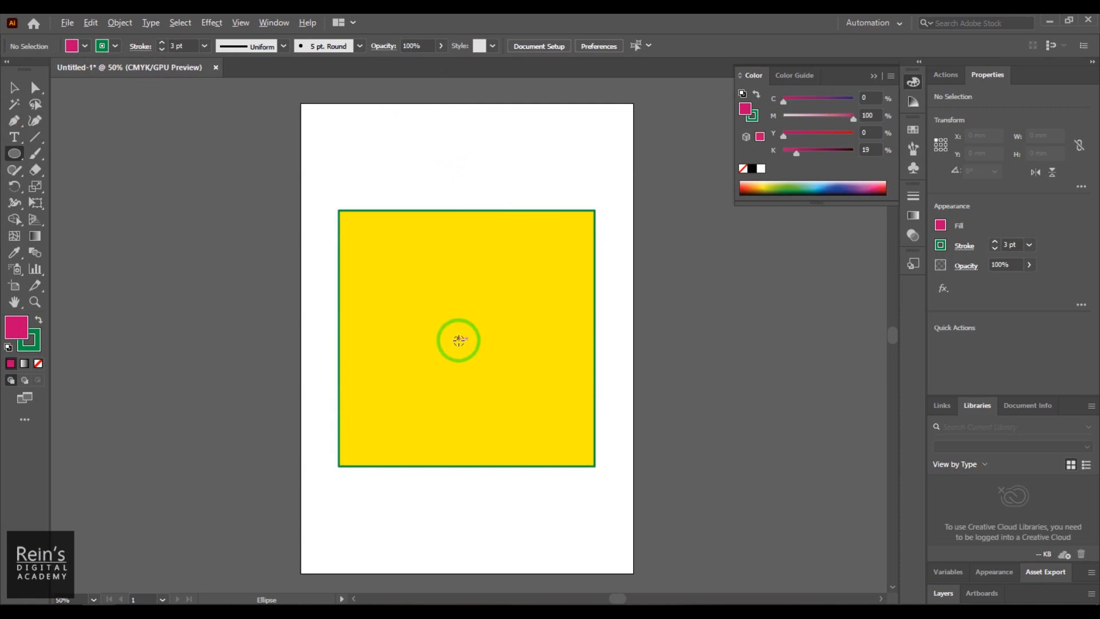
Draw a magenta circle about 138 mm in diameter outward from the yellow square's center and check its shape properties.
left_click_drag(466, 338, 534, 446)
left_click(15, 86)
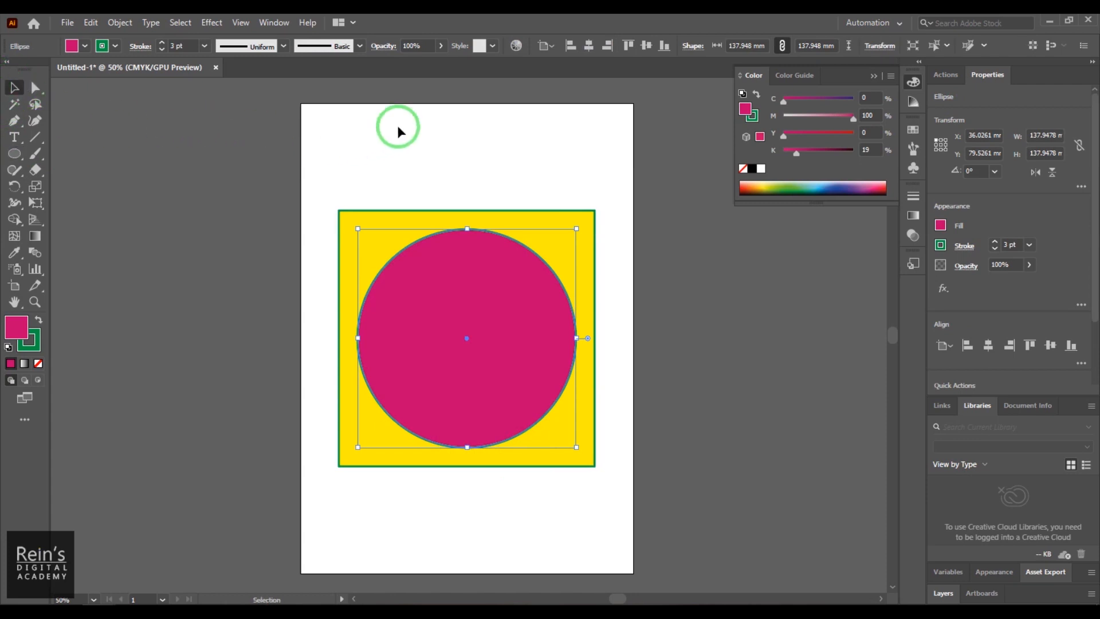
left_click(697, 53)
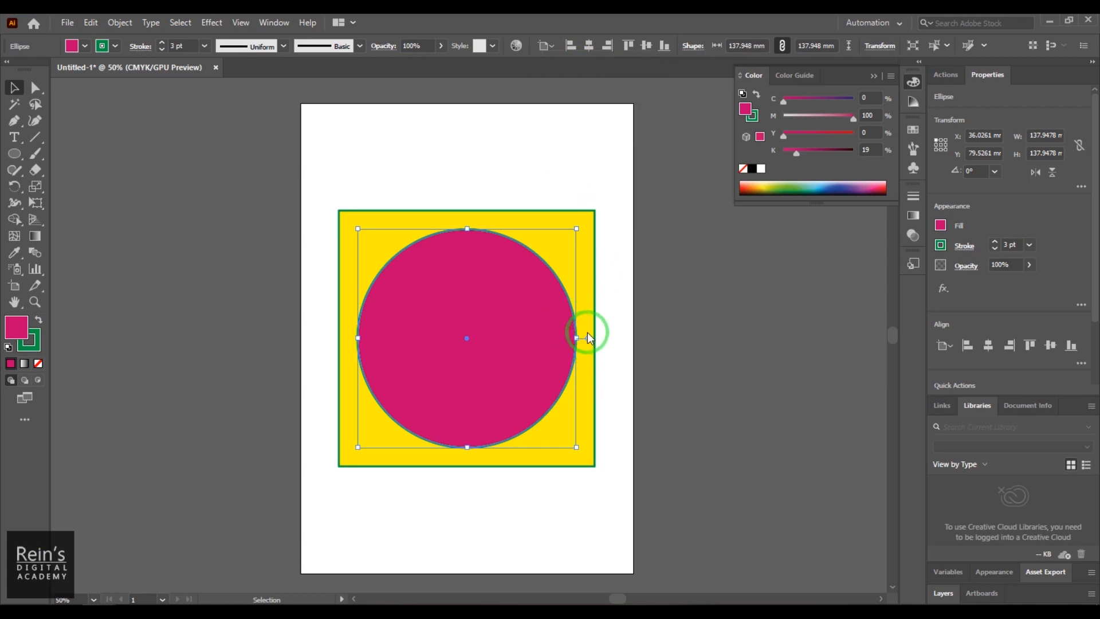
Cut a wedge from the magenta circle, making a pie with angles of about 43.6° and 311.9°.
left_click_drag(588, 339, 583, 233)
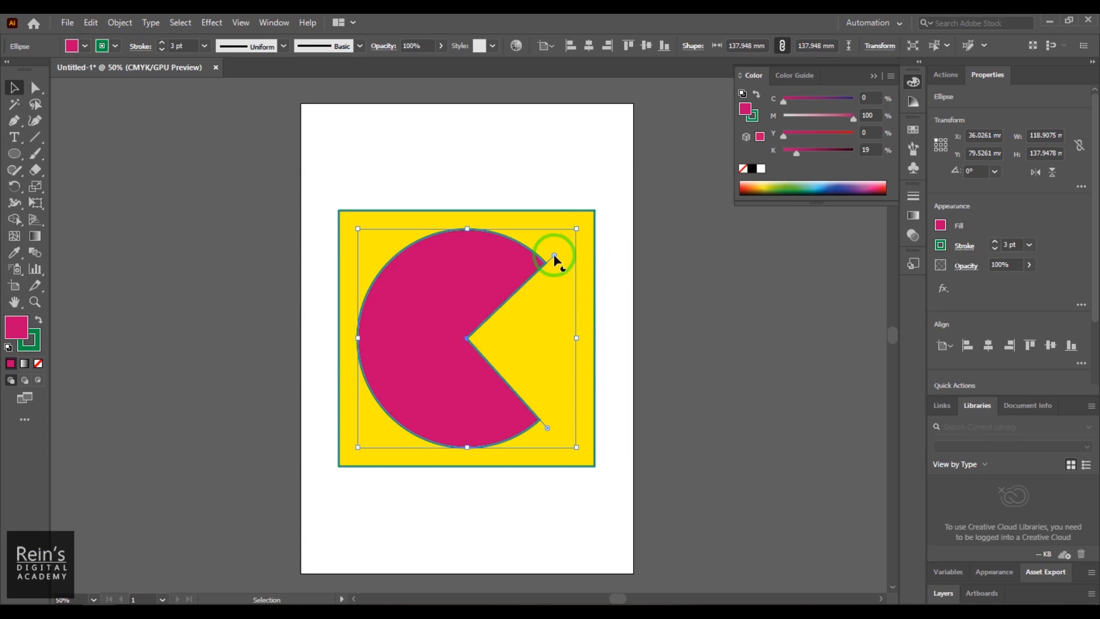
left_click(692, 50)
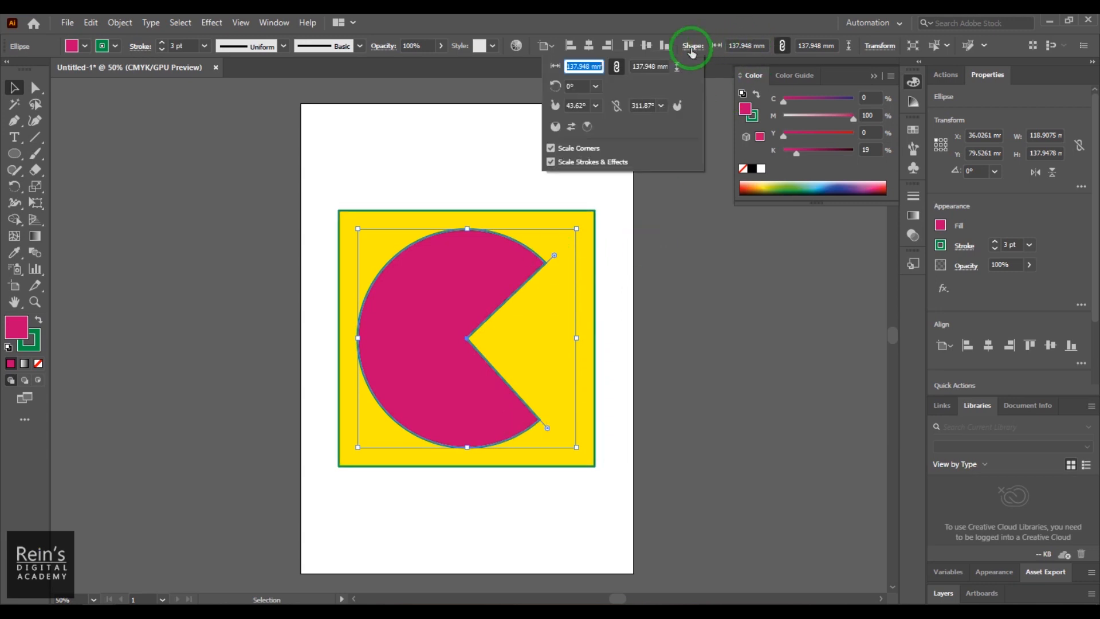
left_click(584, 106)
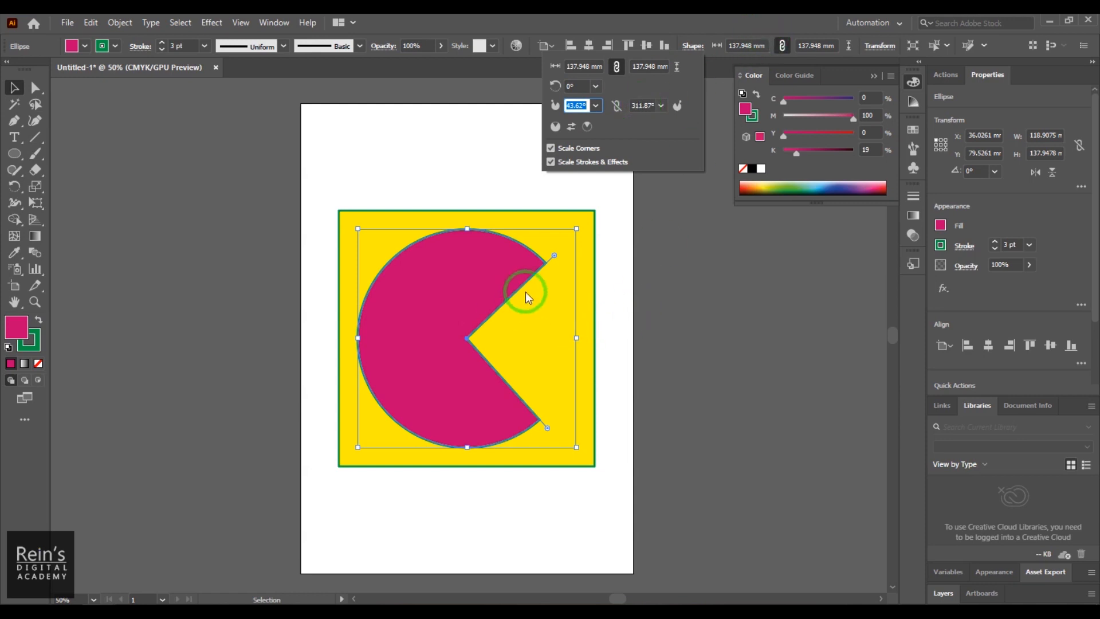
left_click(555, 262)
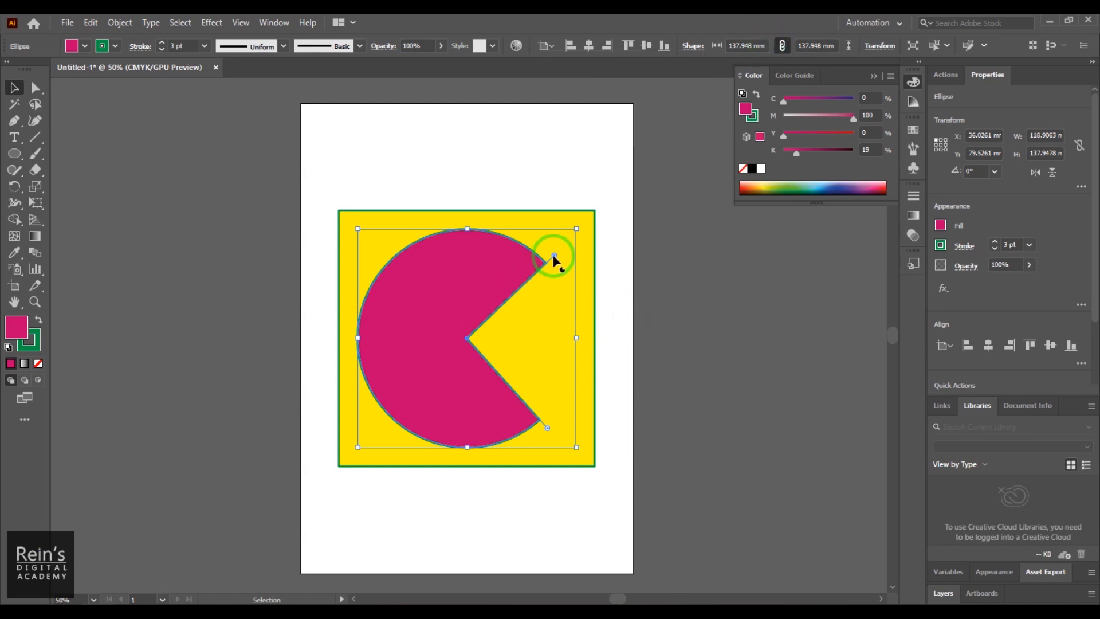
left_click_drag(554, 262, 555, 261)
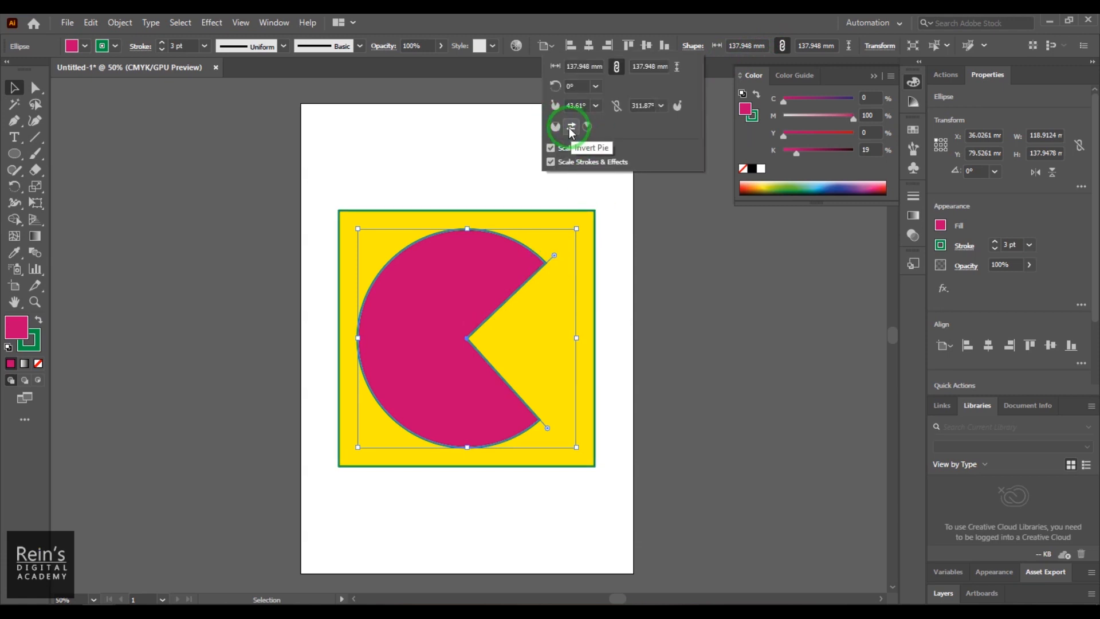
Try inverting the pie several times, close it back into a full circle and deselect it.
left_click(572, 129)
left_click(571, 129)
left_click(572, 129)
left_click(572, 129)
left_click(571, 129)
left_click(571, 129)
left_click(571, 129)
left_click(572, 129)
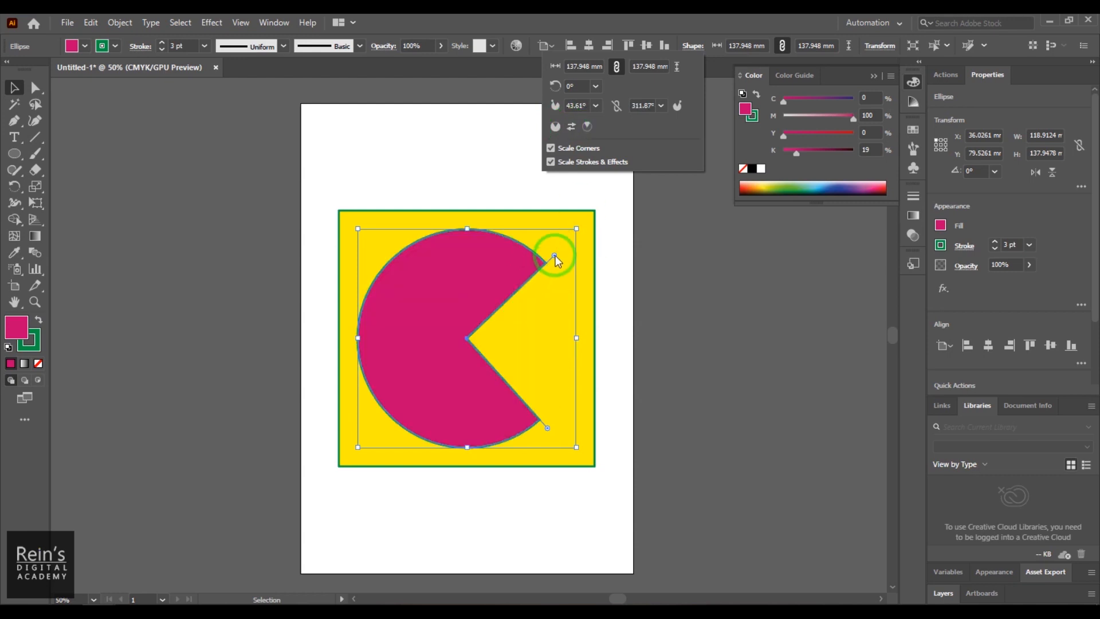
left_click_drag(548, 429, 585, 356)
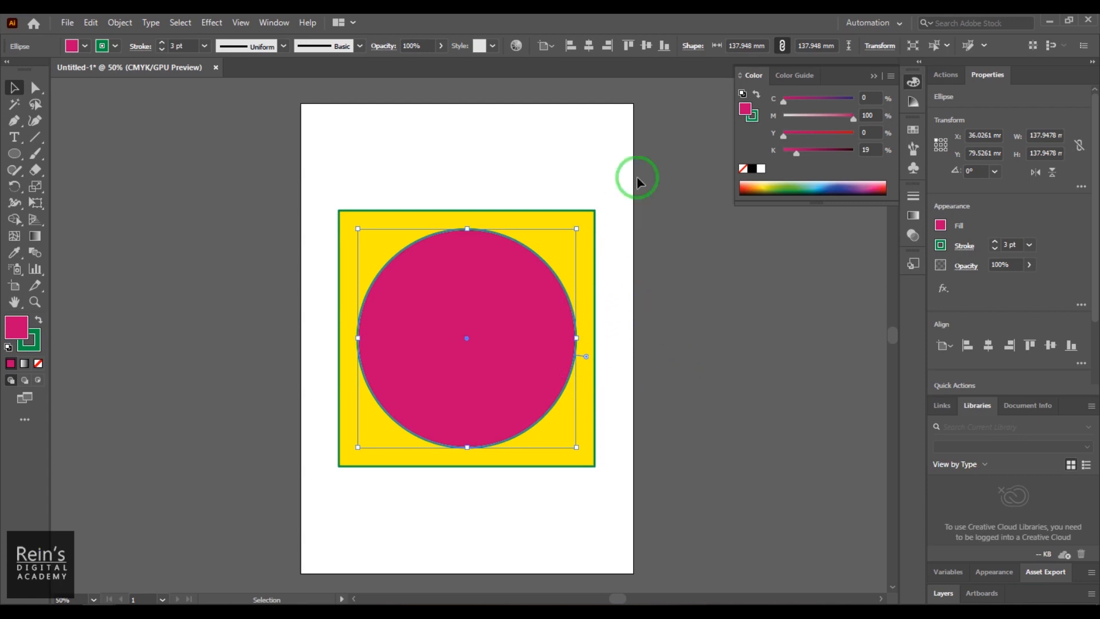
left_click(607, 144)
With the Polygon tool and a cyan fill (C 100), draw an upright triangle about 111 mm wide from the circle's center.
left_click(15, 154)
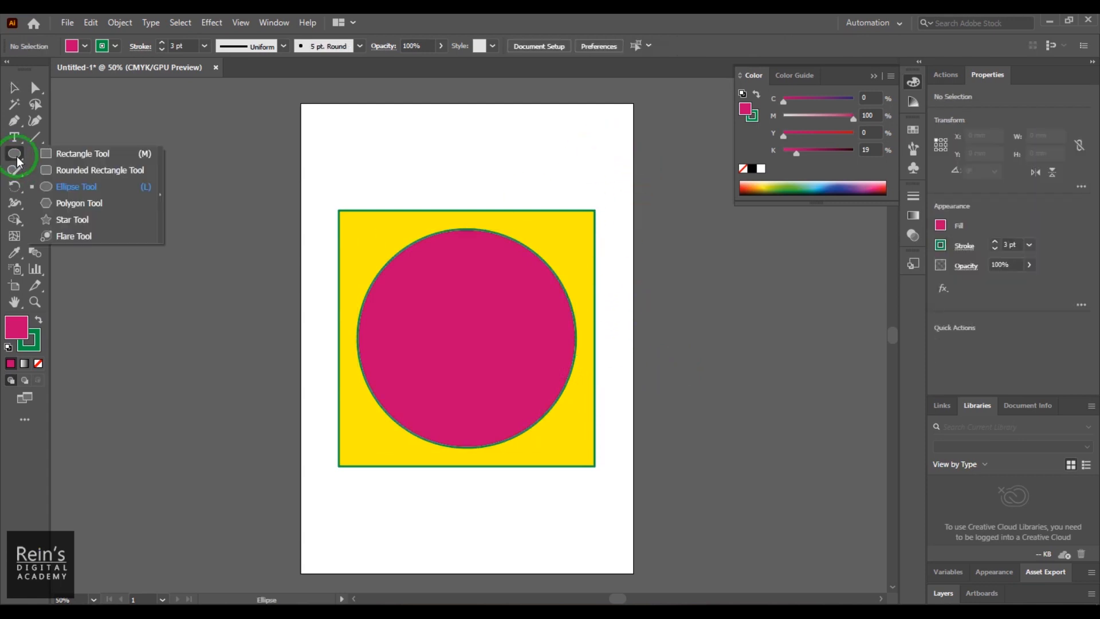
left_click(90, 201)
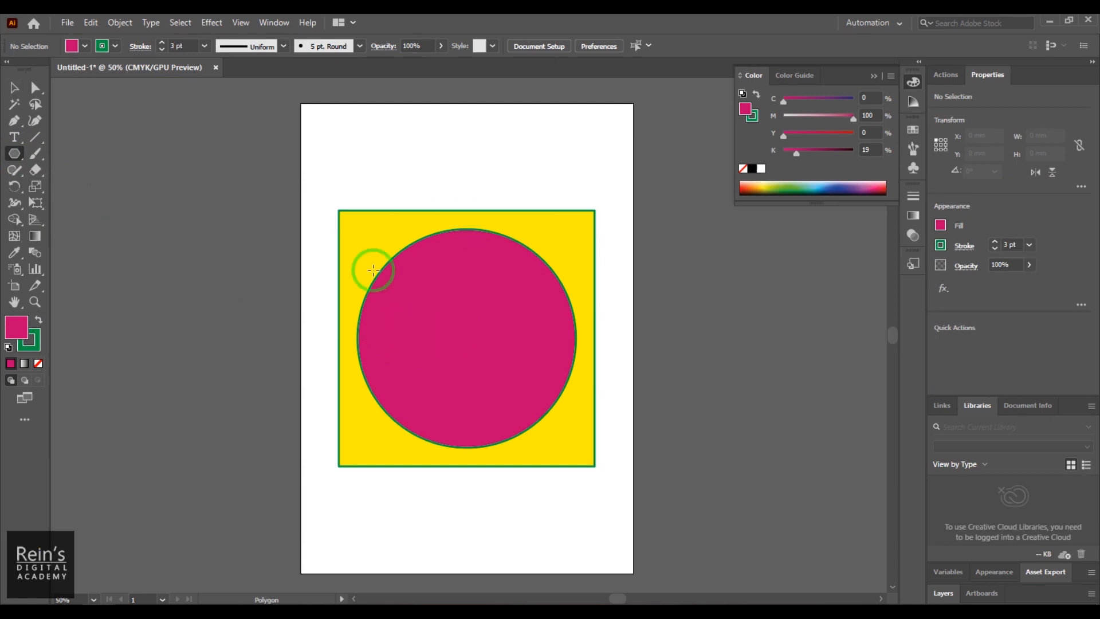
left_click(73, 45)
left_click(82, 70)
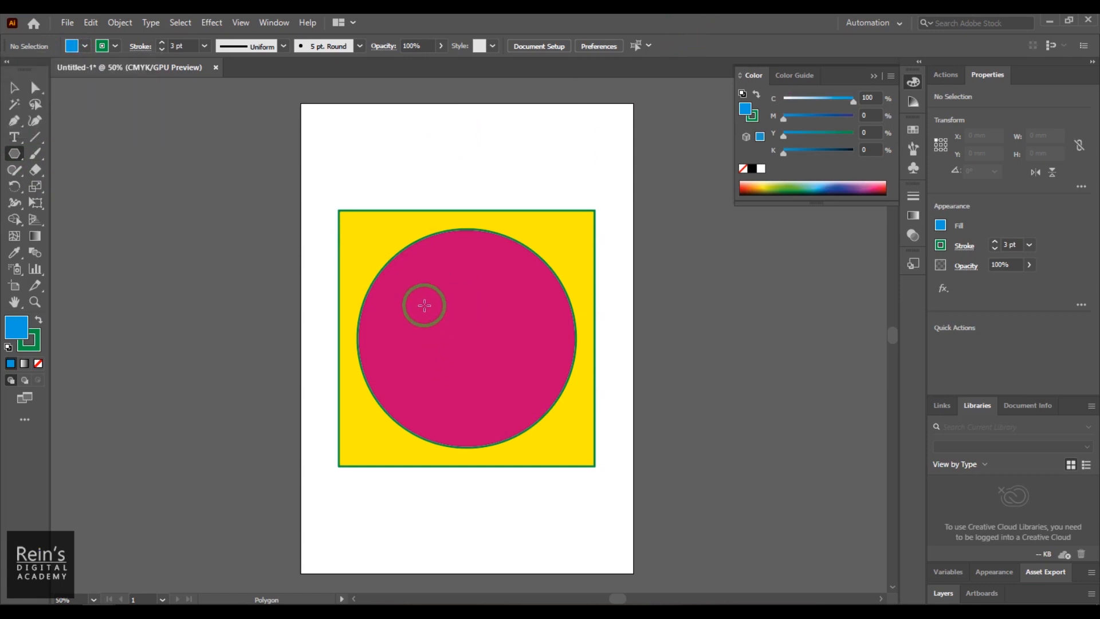
left_click_drag(466, 340, 540, 387)
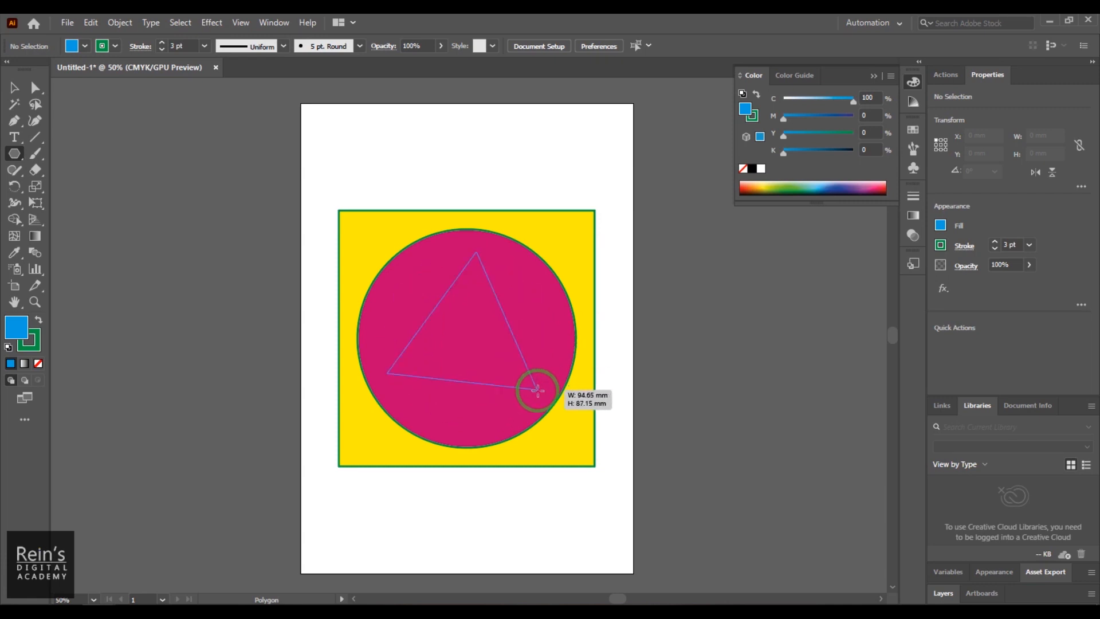
mouse_move(540, 383)
left_mouse_down()
mouse_move(538, 394)
mouse_move(521, 346)
mouse_move(538, 410)
mouse_move(523, 359)
mouse_move(535, 385)
mouse_move(471, 465)
mouse_move(467, 498)
mouse_move(478, 500)
mouse_move(461, 520)
mouse_move(469, 428)
mouse_move(508, 431)
left_mouse_up()
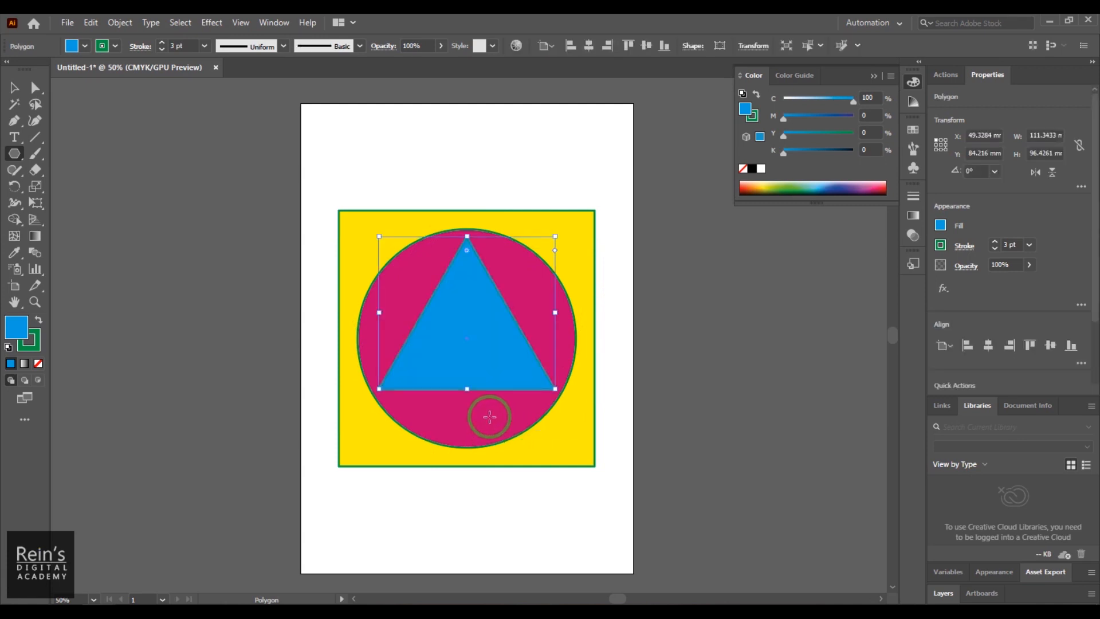
Try 8 sides and an 11° rotation on the cyan polygon, and reset the rotation to 0°.
left_click(694, 46)
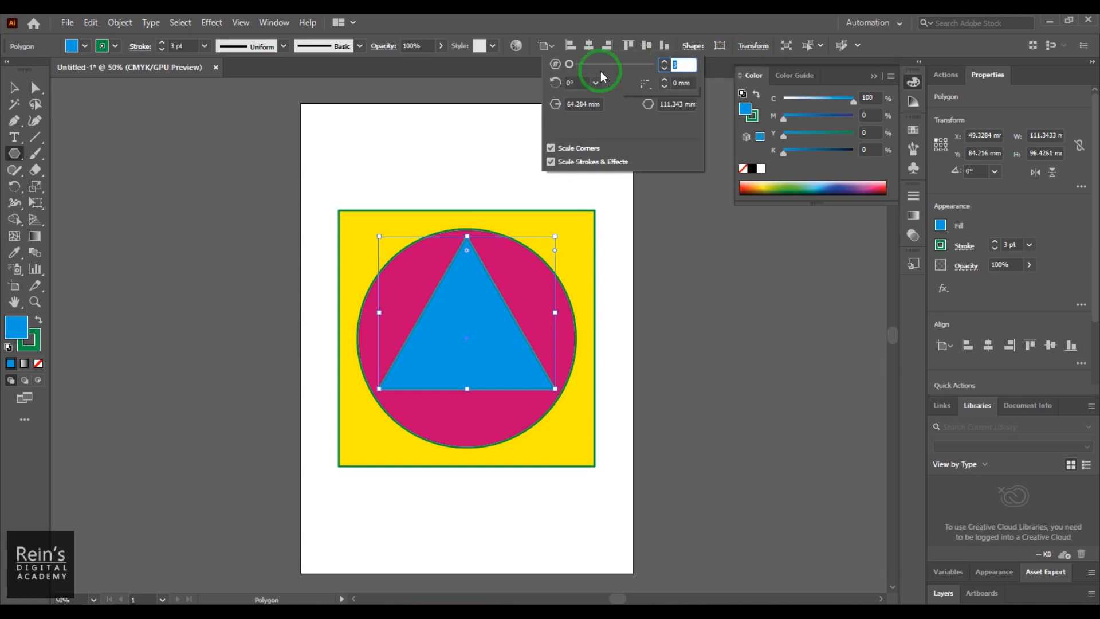
left_click_drag(571, 71, 594, 76)
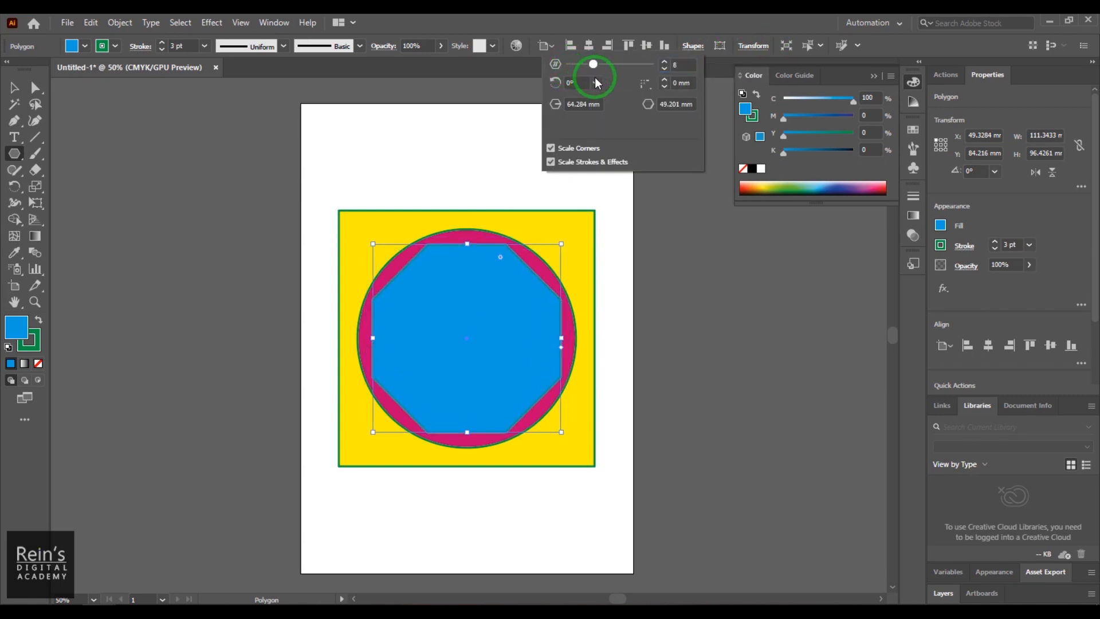
left_click(580, 84)
scroll(582, 84, "up", 11)
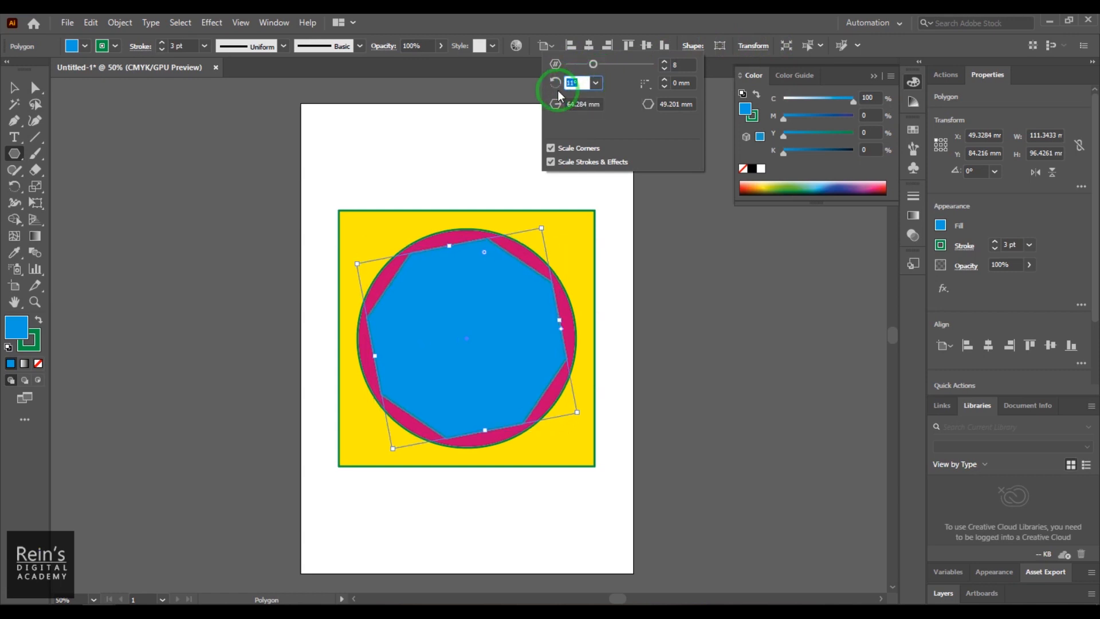
type("0")
left_click(774, 19)
left_click(15, 88)
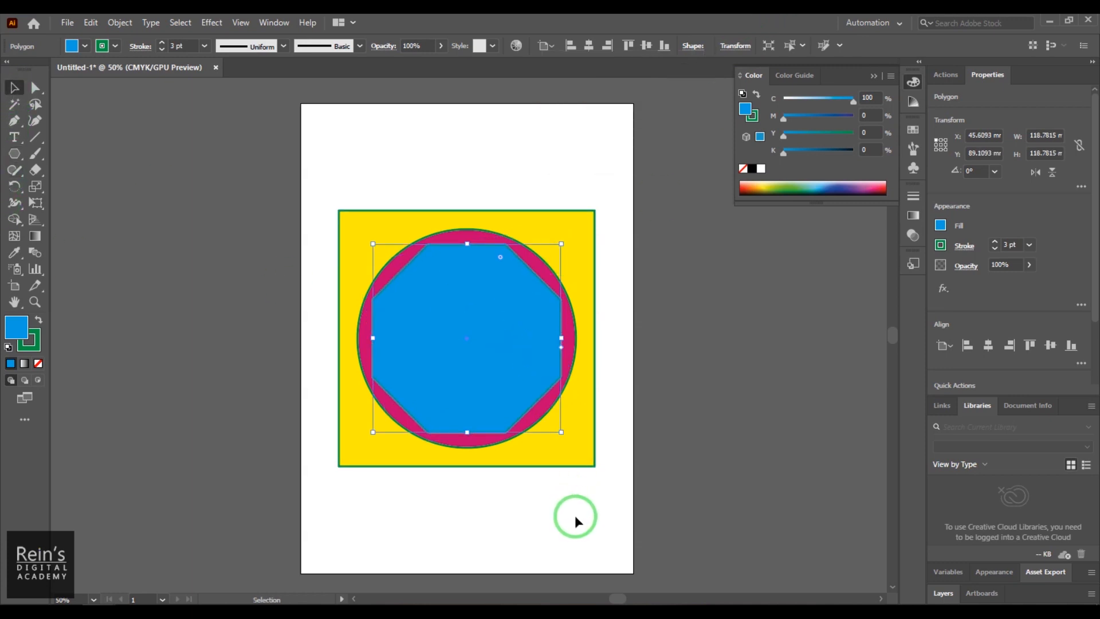
Give the polygon inverted round corners of about 25.8 mm radius, set it to 6 sides and deselect it.
left_click_drag(497, 256, 491, 288)
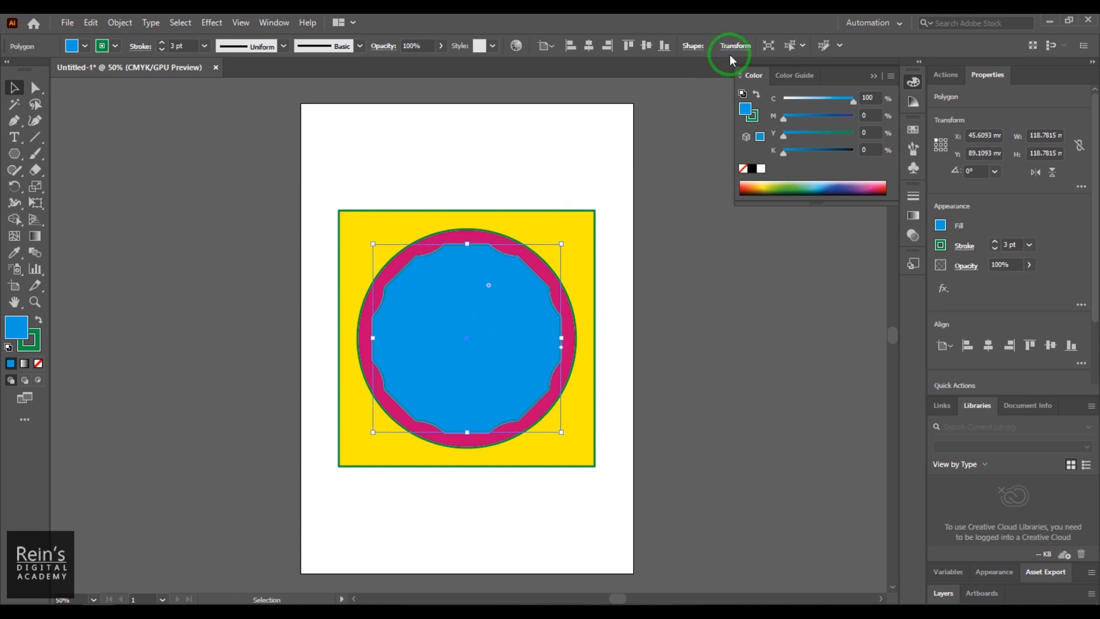
left_click(698, 45)
left_click_drag(598, 65, 580, 70)
left_click_drag(583, 71, 587, 71)
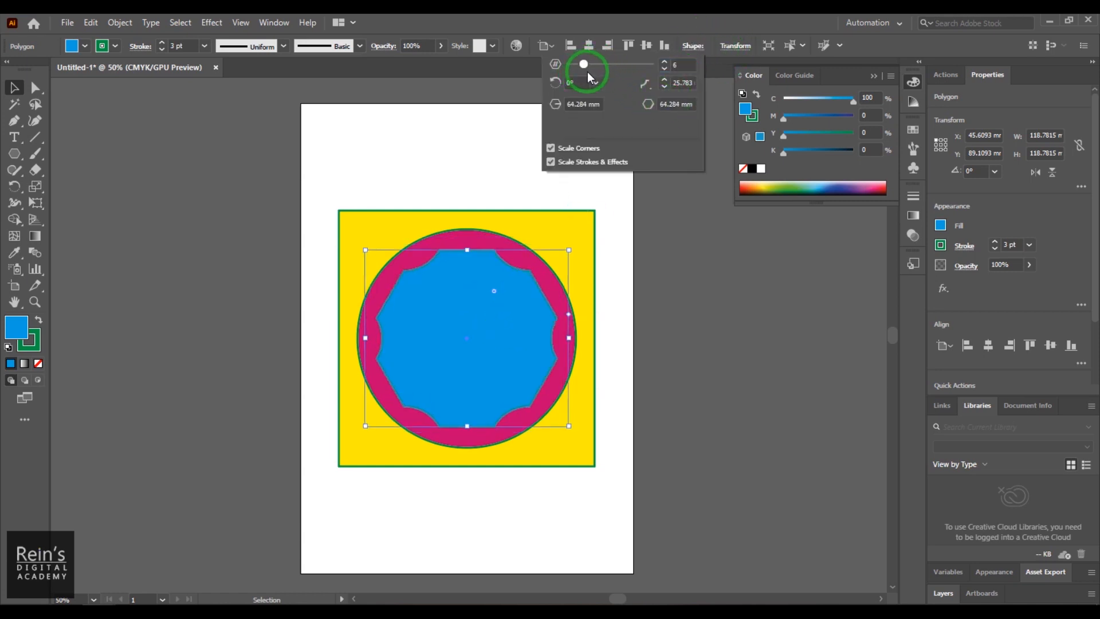
left_click(705, 472)
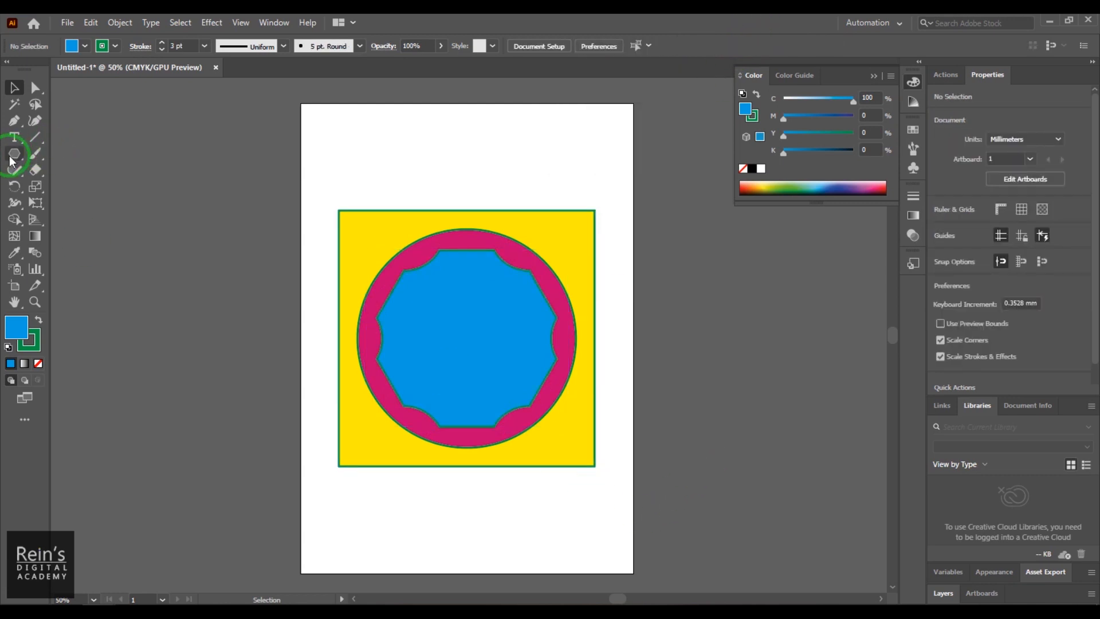
Try drawing a narrow ten-pointed star above the yellow square with the Star tool.
left_click_drag(13, 163, 116, 230)
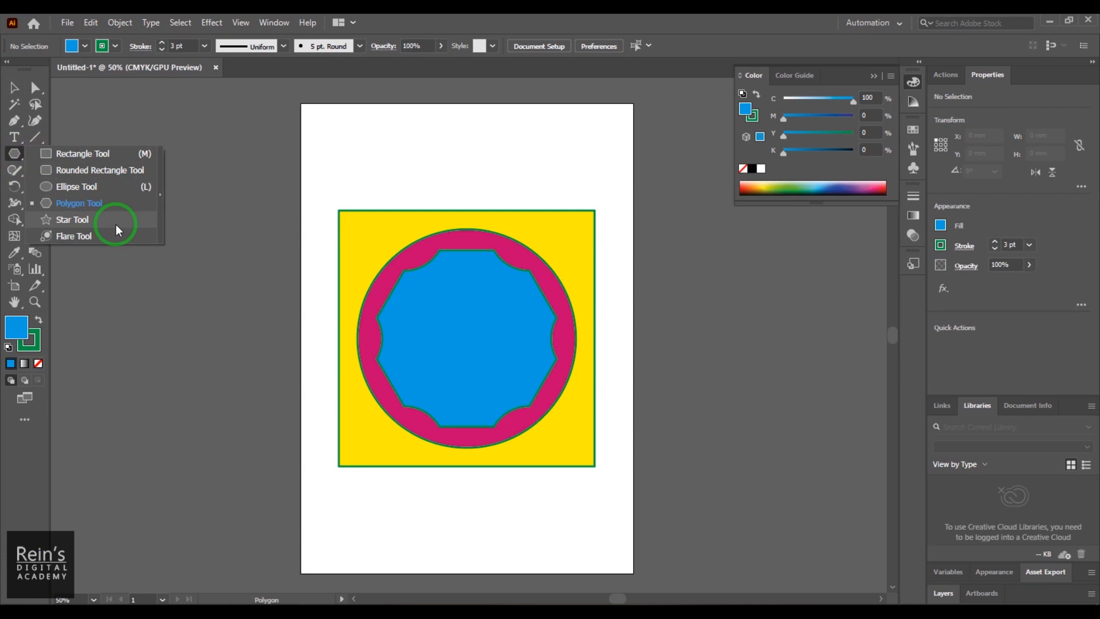
left_click_drag(116, 225, 116, 224)
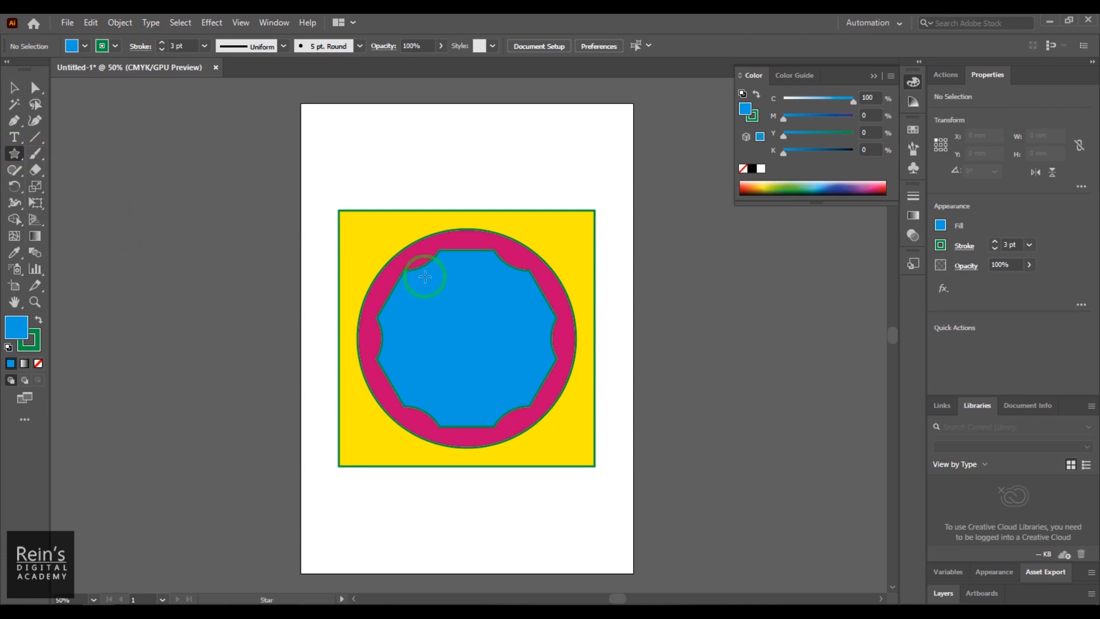
left_click_drag(405, 162, 442, 200)
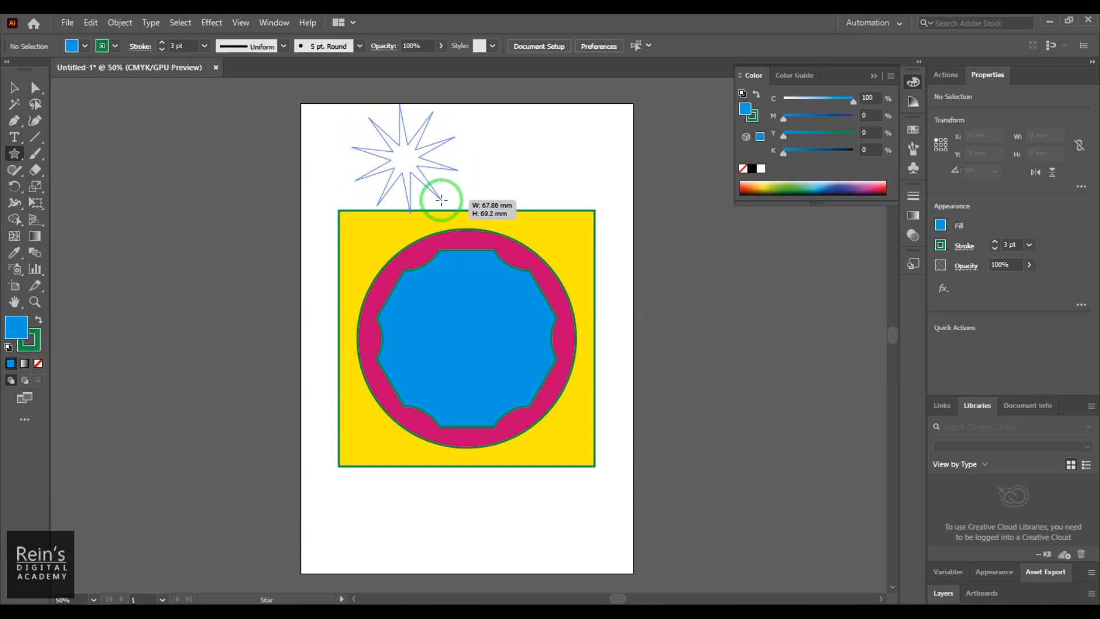
left_click_drag(442, 200, 538, 395)
left_click(646, 398)
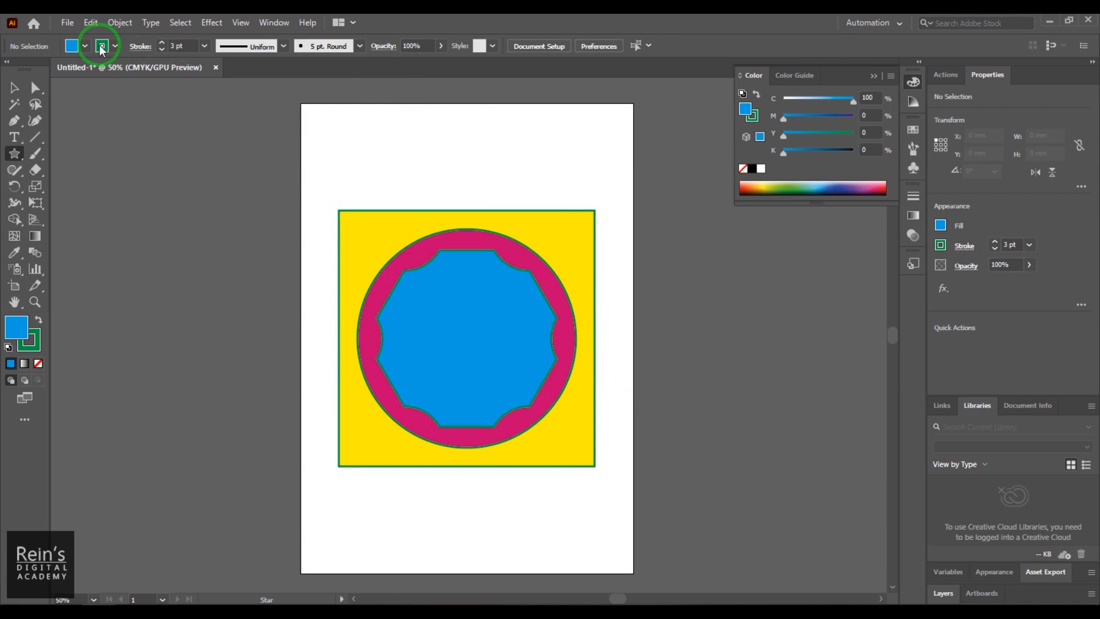
Set the fill to white for drawing with the Star tool.
left_click(83, 46)
left_click(28, 68)
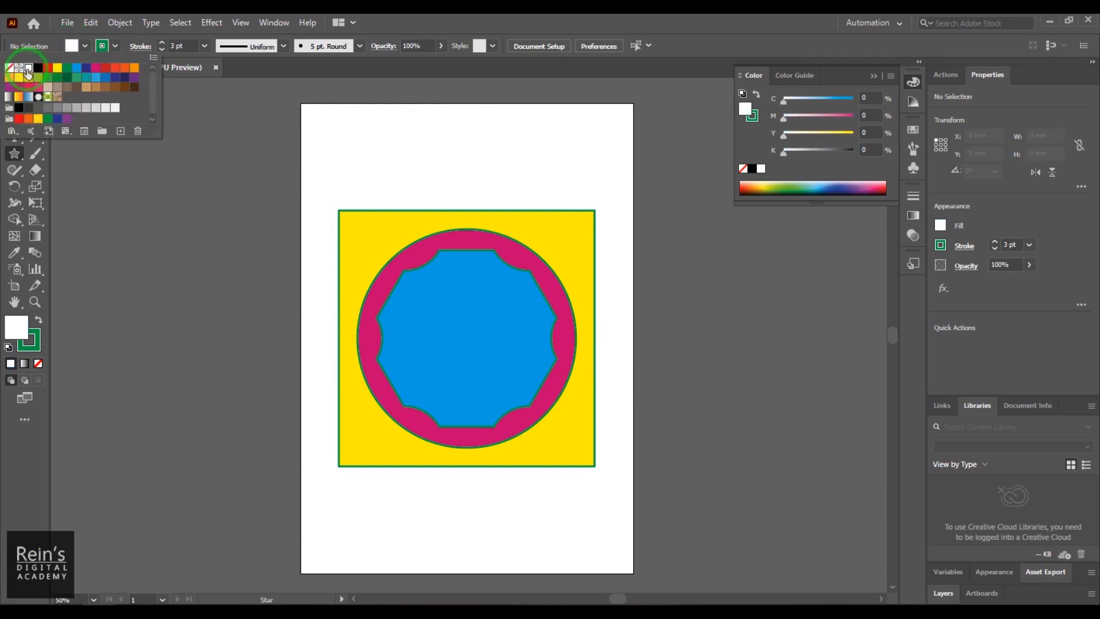
left_click(706, 25)
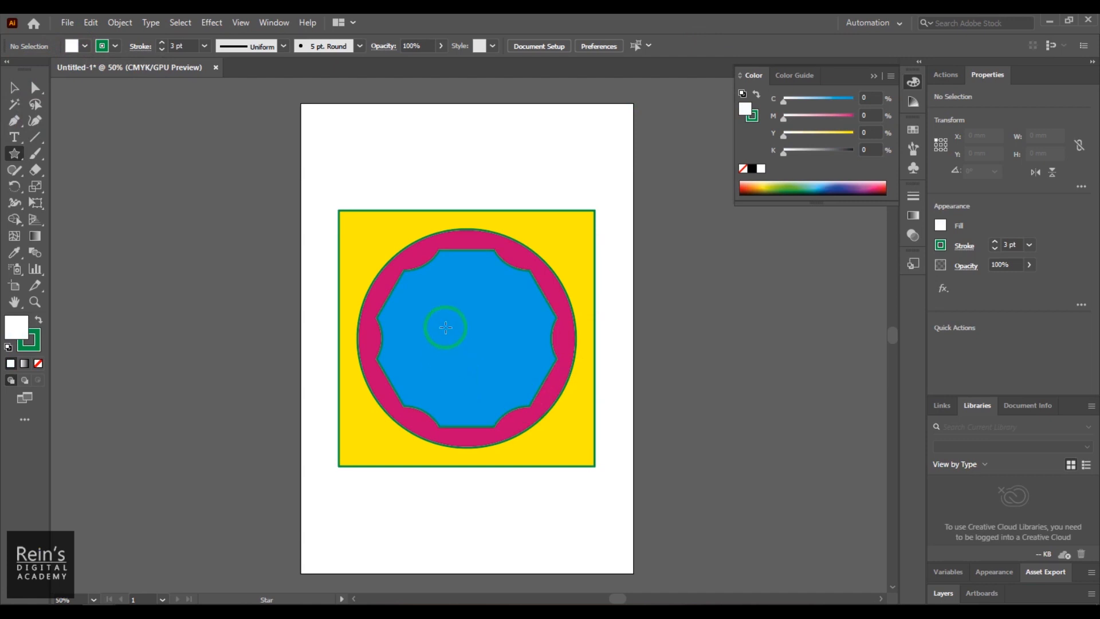
Try a tilted six-pointed white star about 158 mm wide from the shapes' center and delete it.
left_click_drag(463, 340, 546, 435)
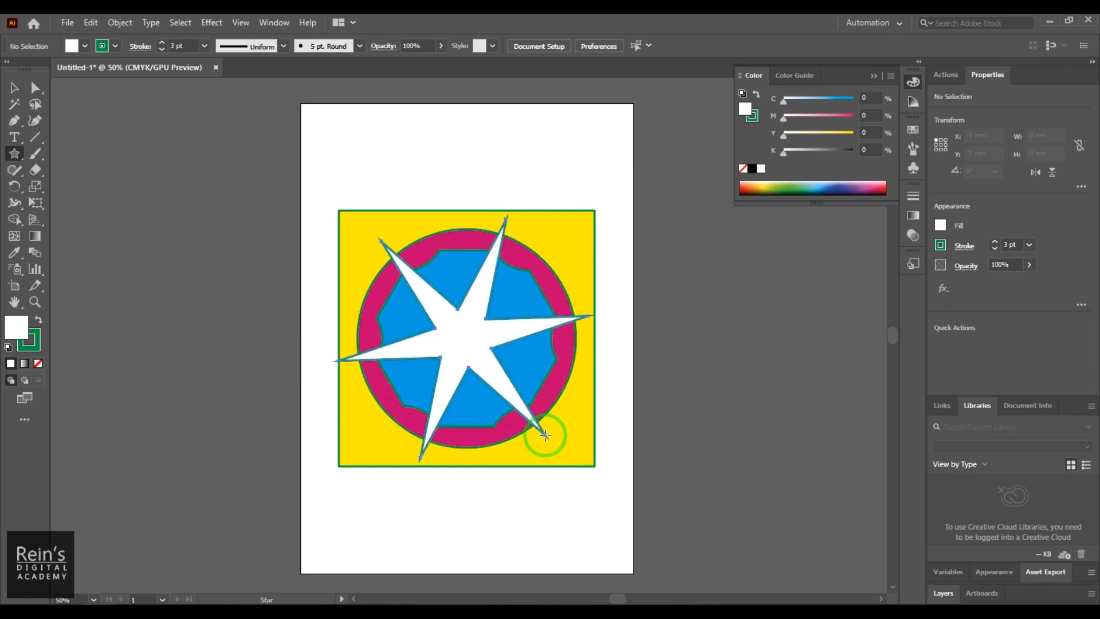
left_click(546, 435)
left_click(579, 356)
left_click(14, 87)
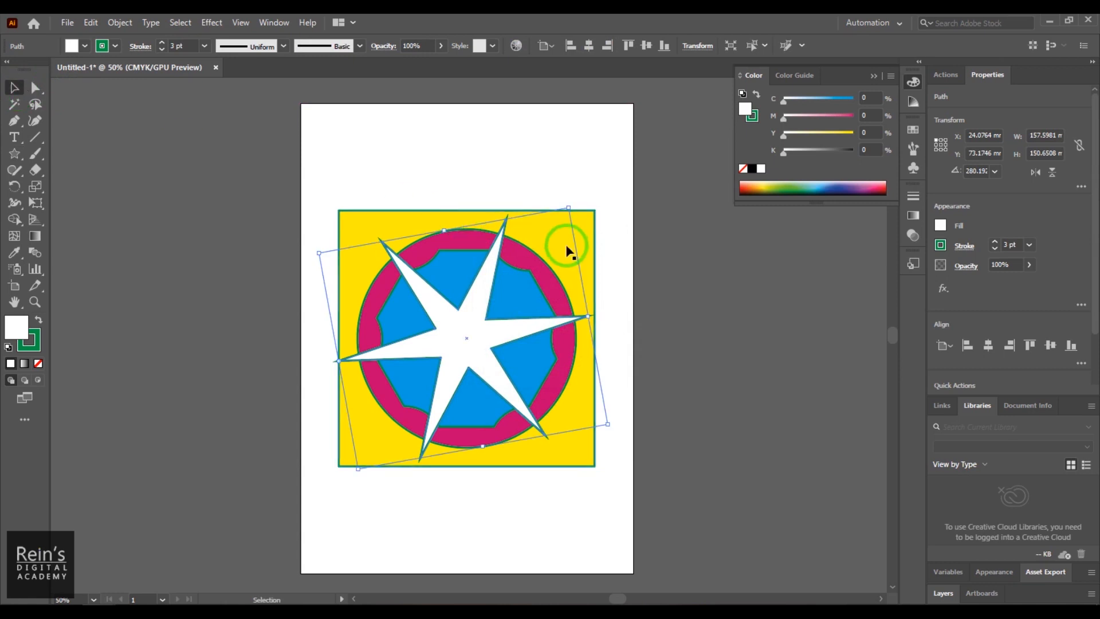
key("Delete")
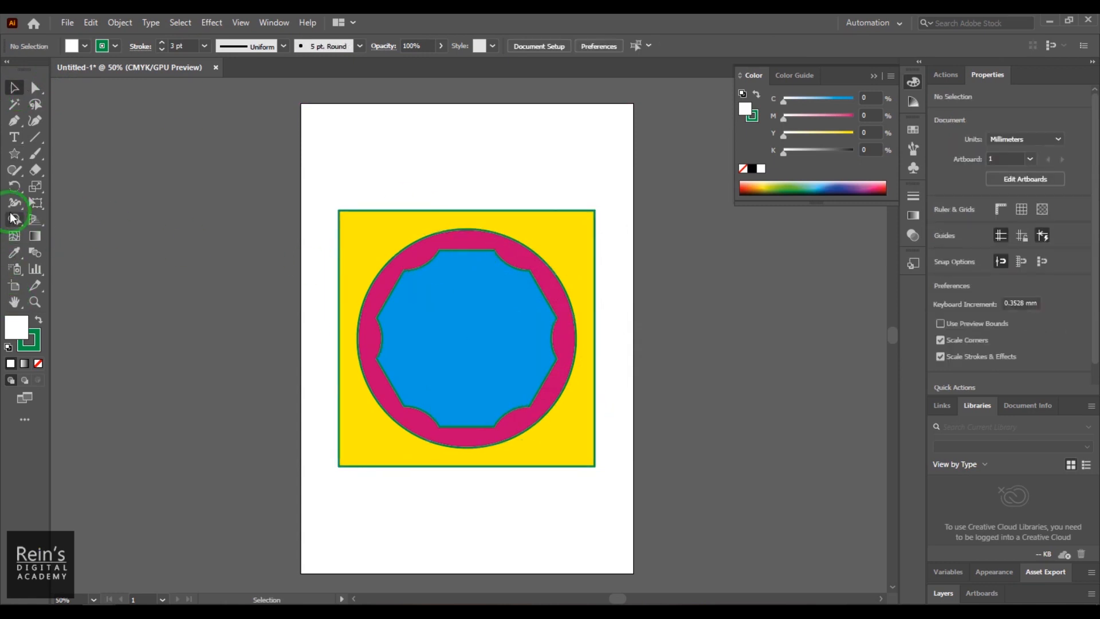
Draw an upright ten-pointed white star about 150 by 158 mm outward from the shapes' common center.
left_click(14, 153)
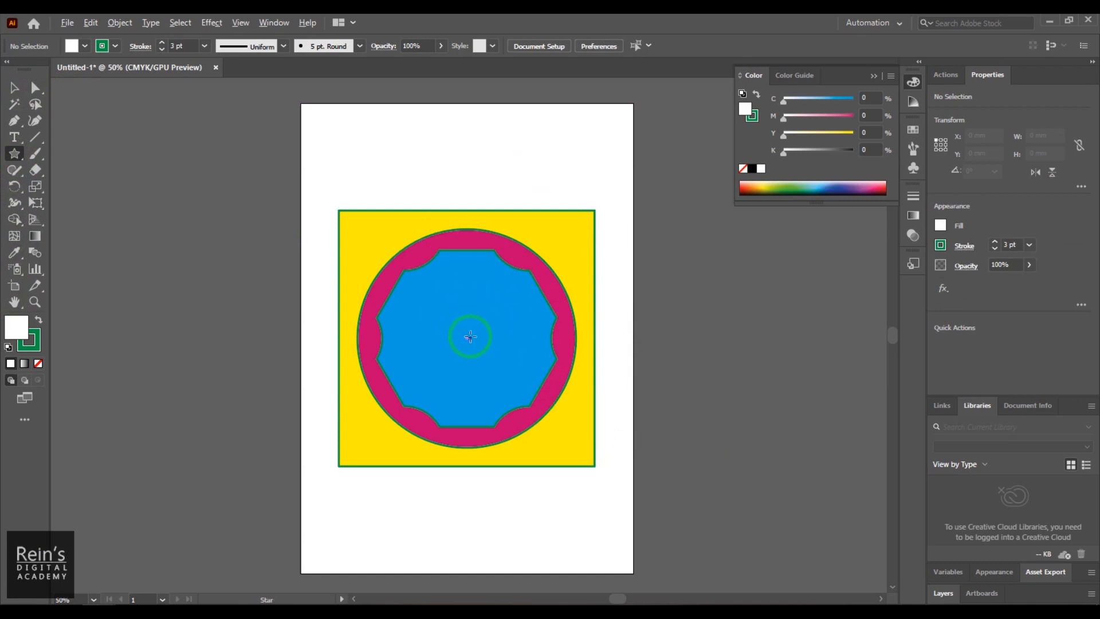
mouse_move(470, 338)
left_mouse_down()
mouse_move(538, 443)
mouse_move(485, 361)
mouse_move(616, 491)
mouse_move(489, 379)
mouse_move(580, 471)
mouse_move(493, 384)
mouse_move(591, 517)
mouse_move(538, 444)
left_mouse_up()
key("Up")
key("Up")
key("Up")
key("Up")
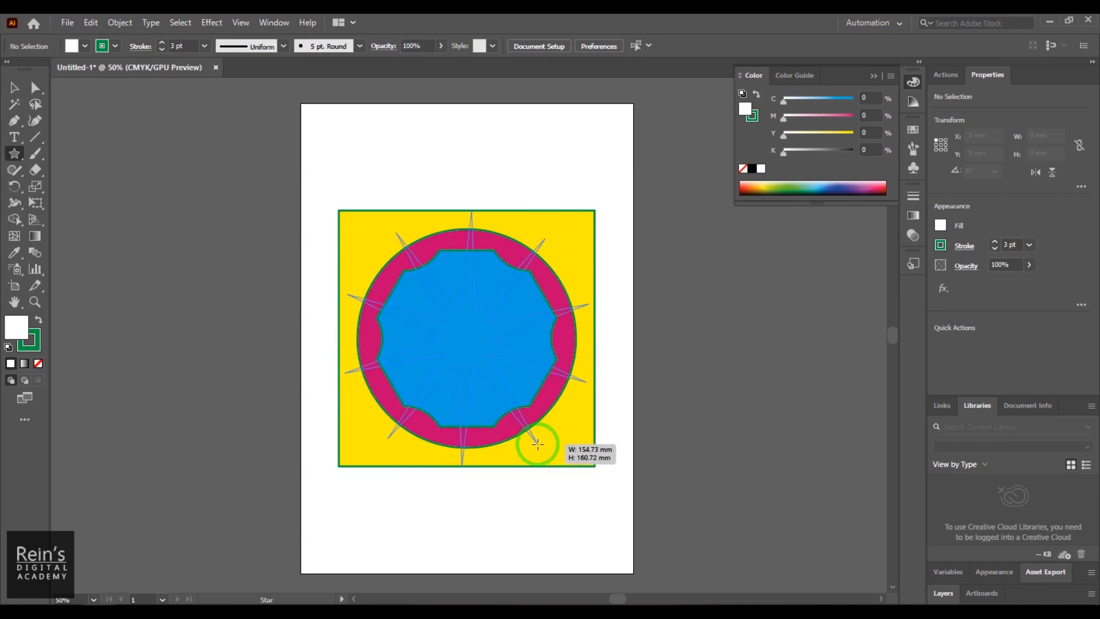
mouse_move(538, 444)
left_mouse_down()
mouse_move(604, 518)
mouse_move(534, 427)
mouse_move(457, 374)
mouse_move(534, 445)
left_mouse_up()
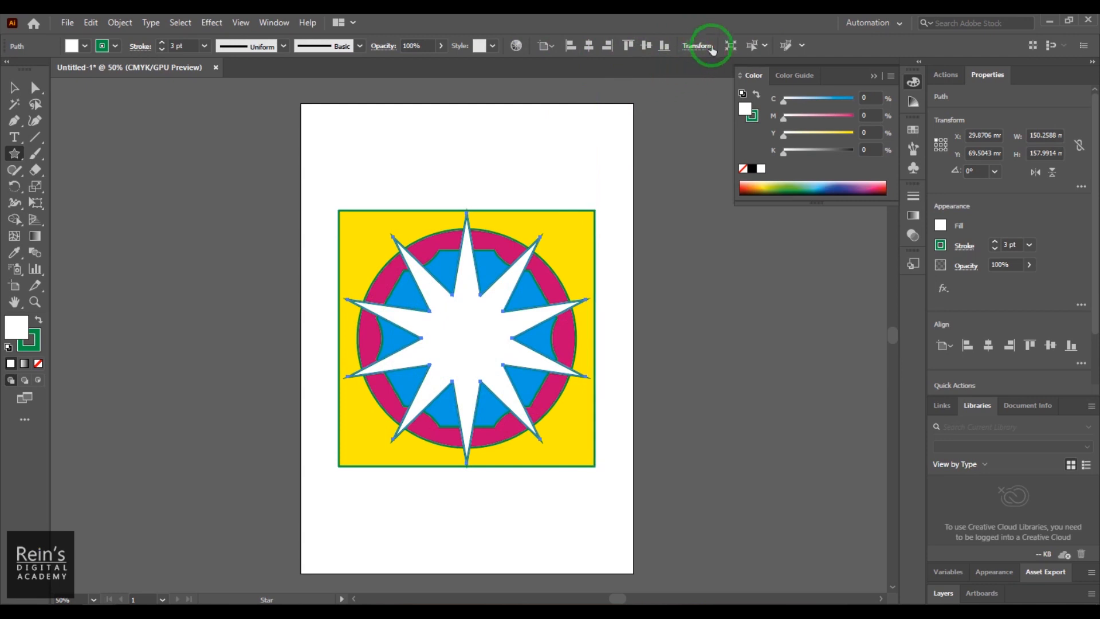
Select the white ten-pointed star and send it to the back of the stack.
left_click(14, 89)
left_click(495, 303)
right_click(470, 302)
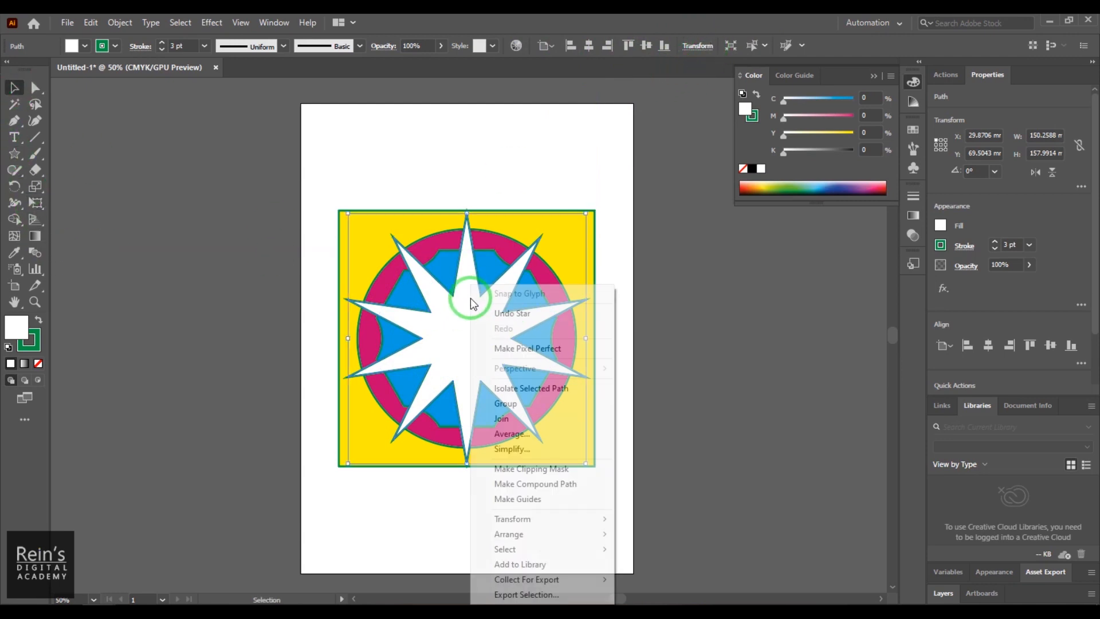
mouse_move(563, 539)
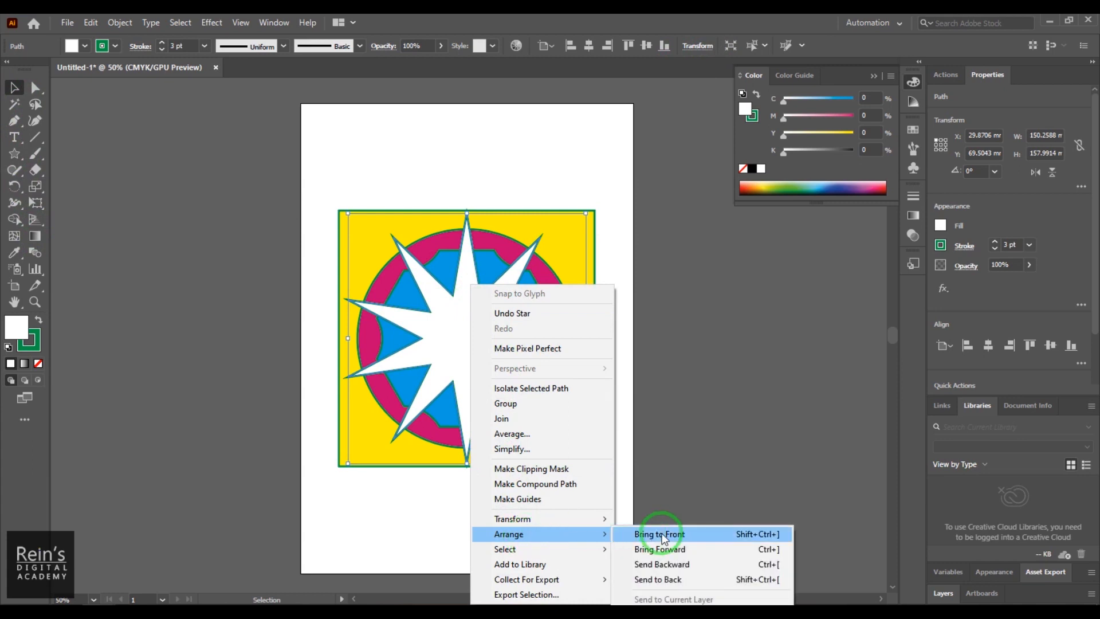
left_click(668, 580)
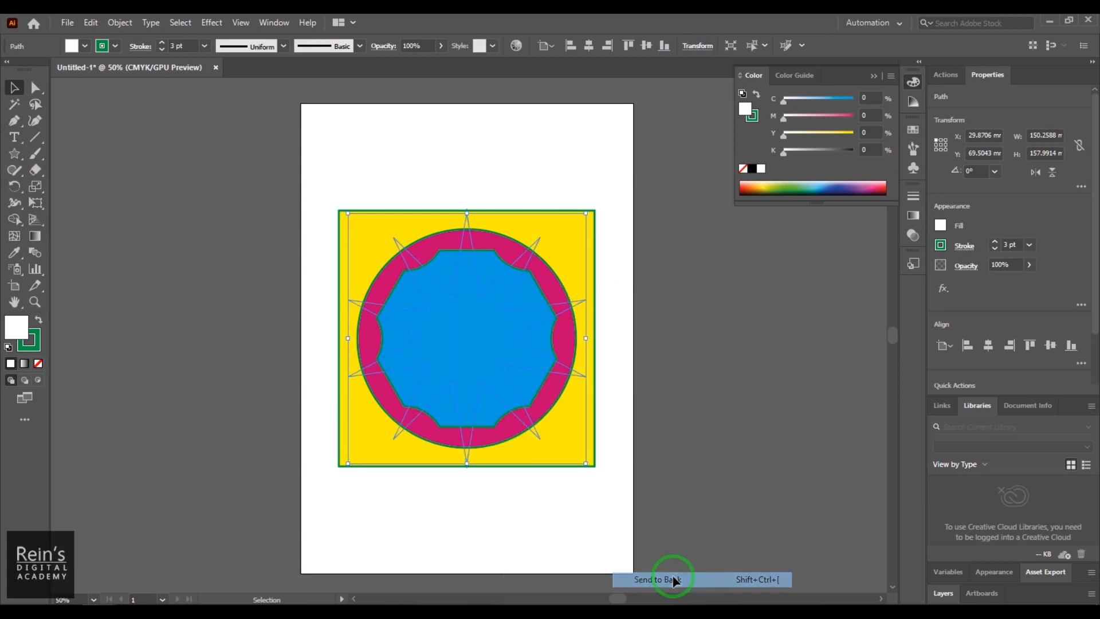
Bring the white star forward two levels so it lies above the magenta circle and behind the blue polygon, and deselect it.
right_click(459, 284)
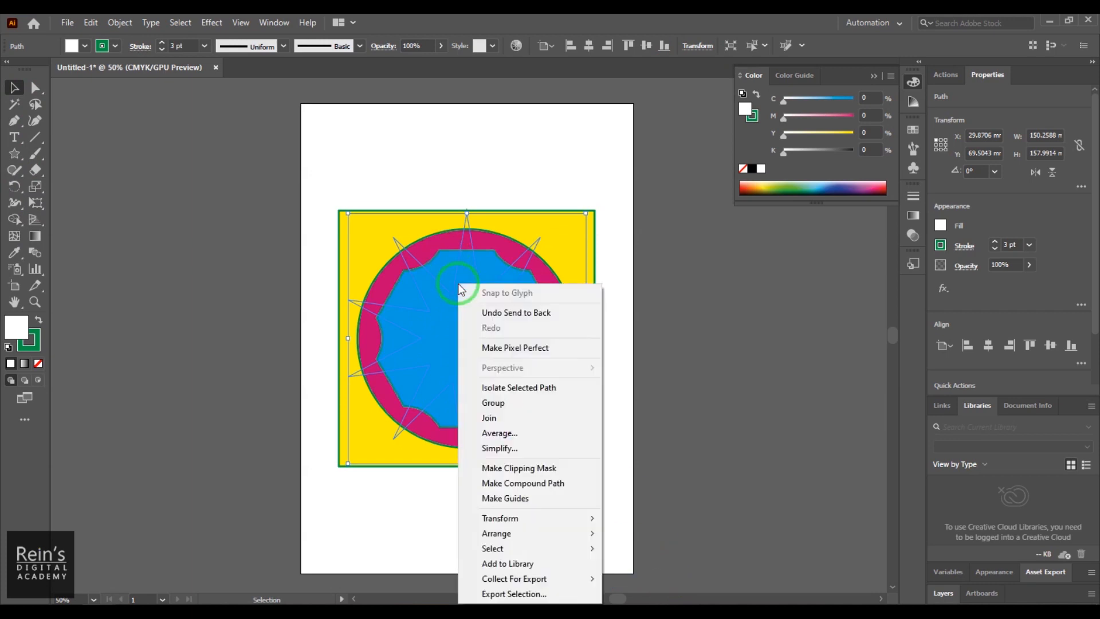
mouse_move(536, 534)
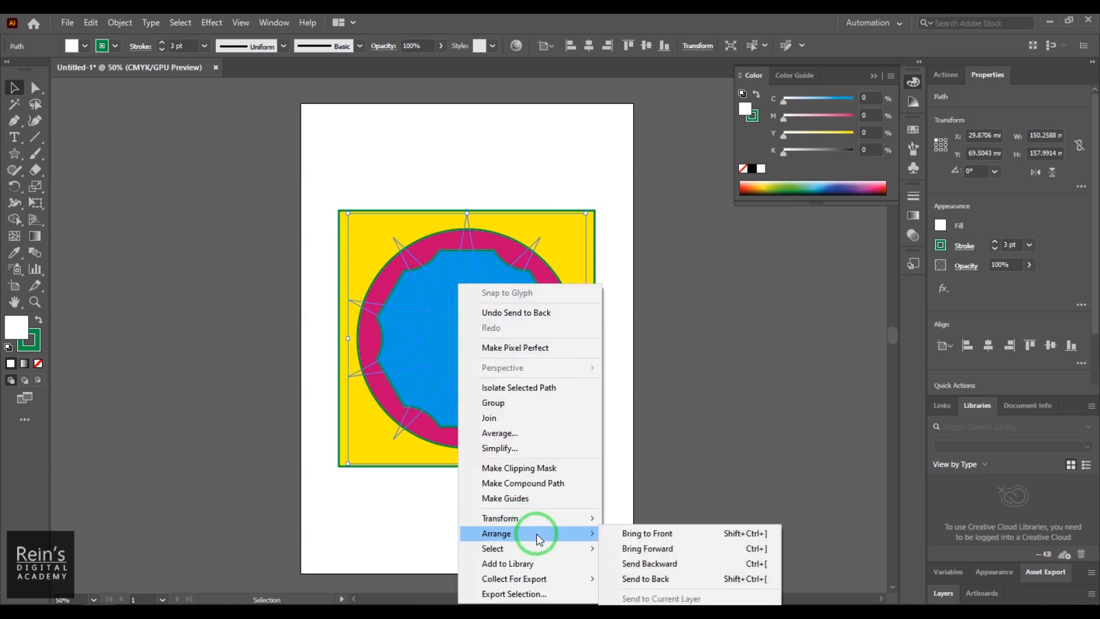
left_click(658, 550)
right_click(475, 273)
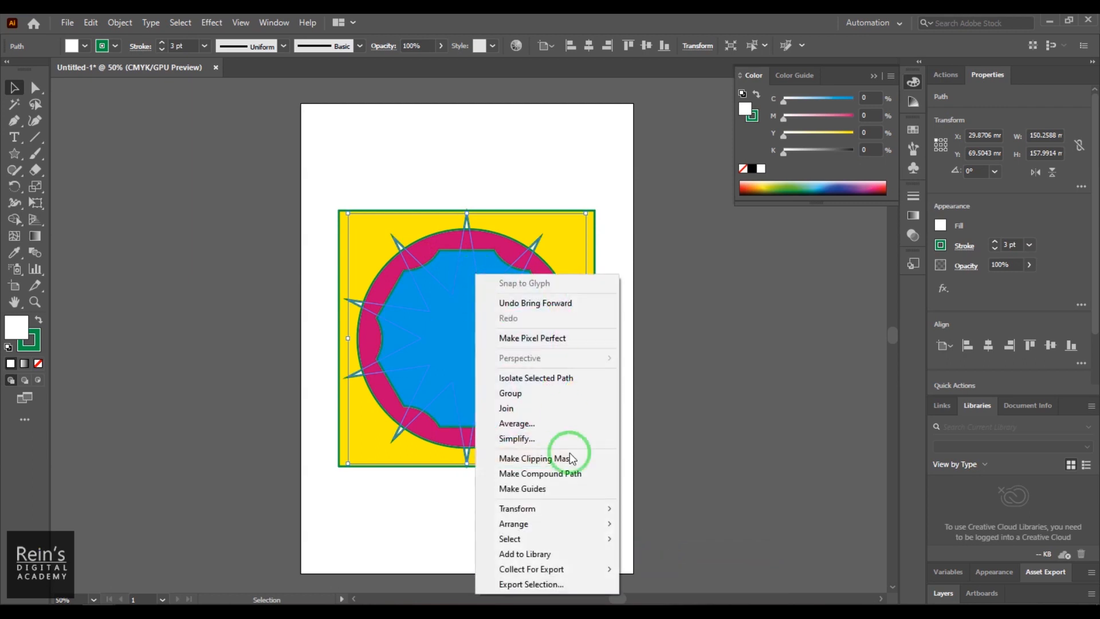
mouse_move(580, 523)
left_click(658, 539)
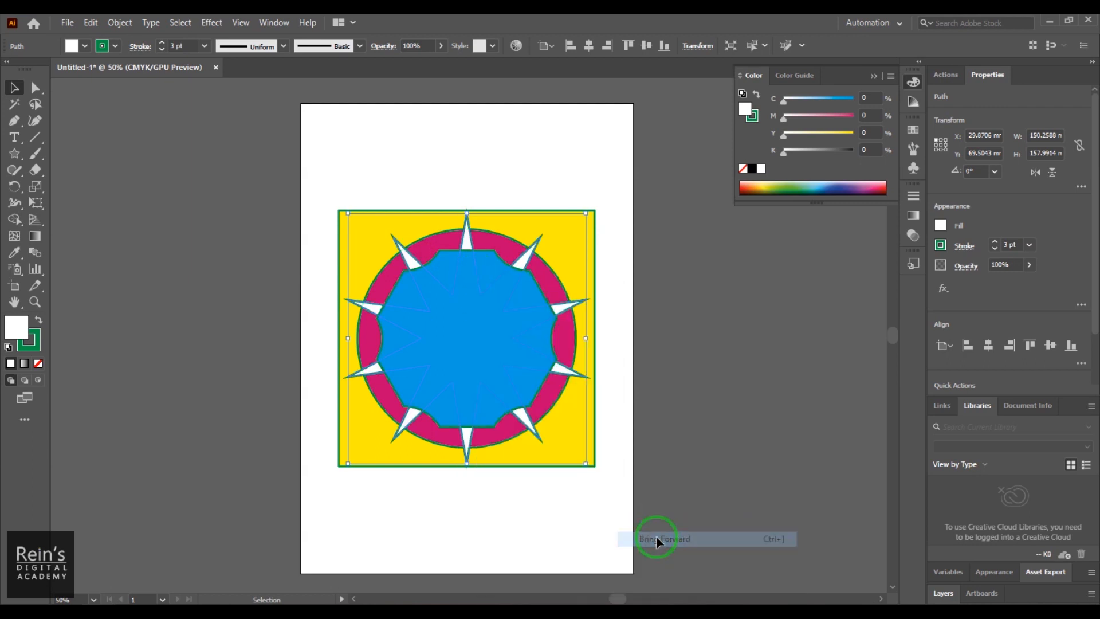
left_click(710, 375)
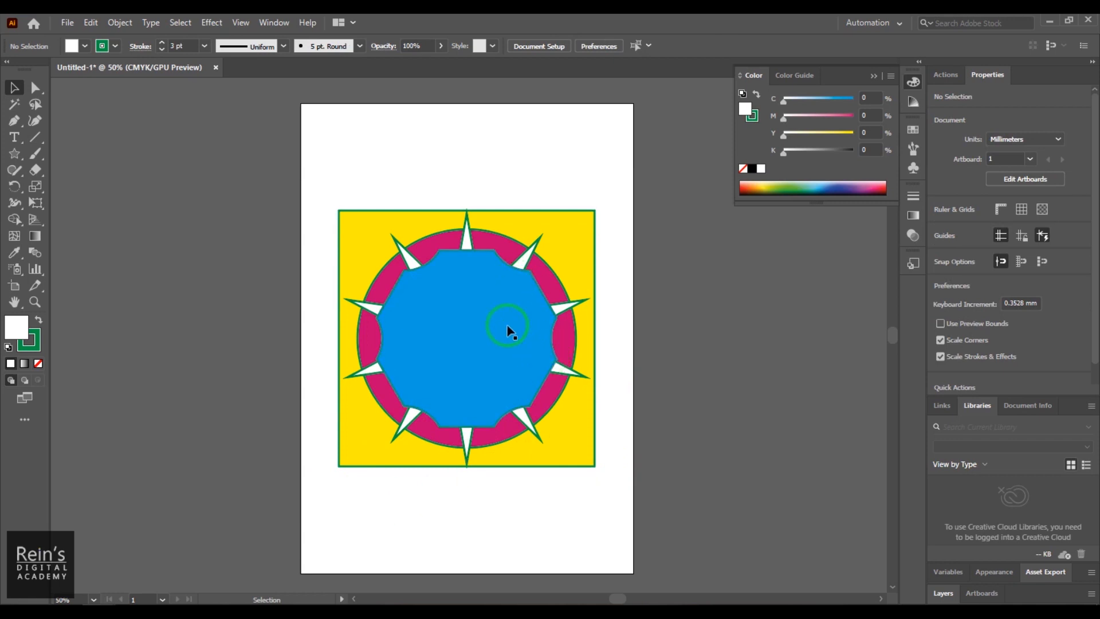
Draw a flare about 121 mm wide near the artboard's upper-left corner, ending its rings near the lower-right corner, and deselect it.
left_click(17, 156)
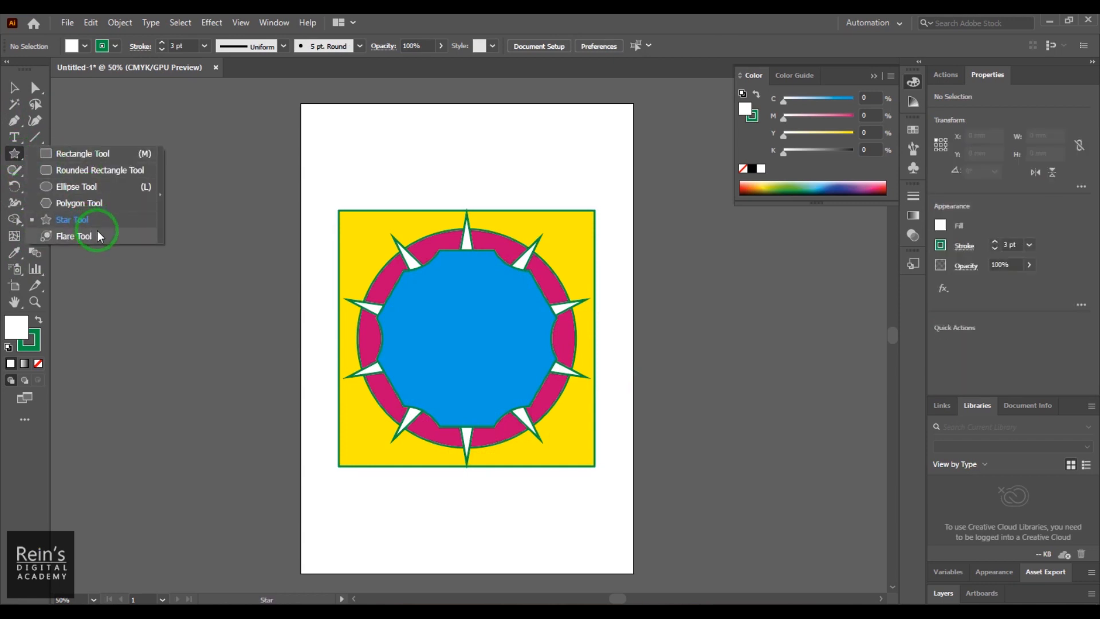
left_click(74, 237)
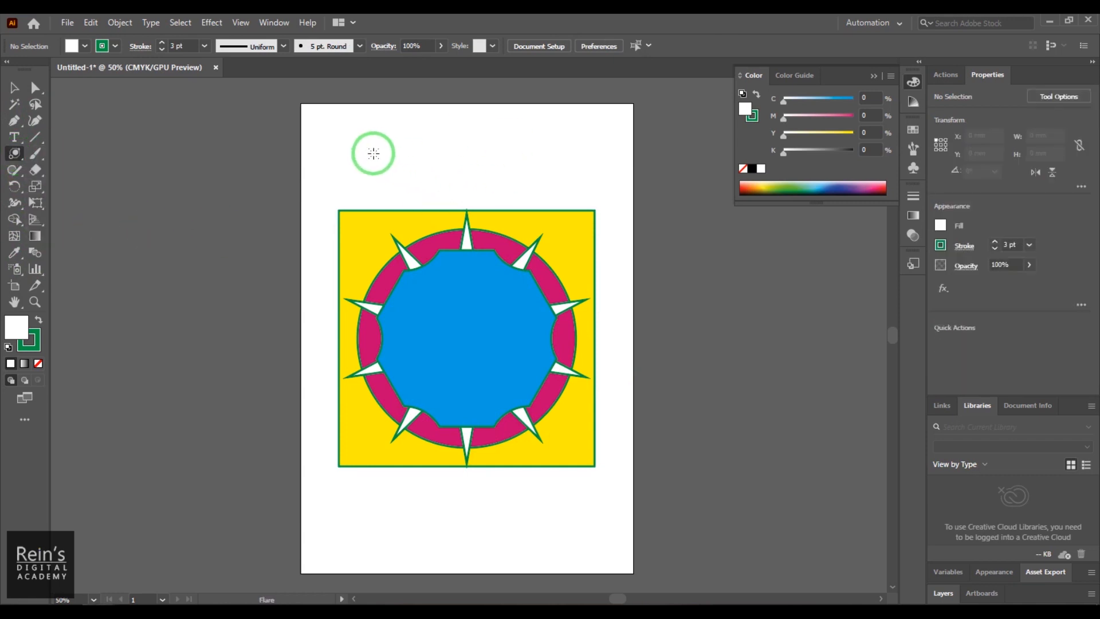
left_click_drag(373, 153, 392, 168)
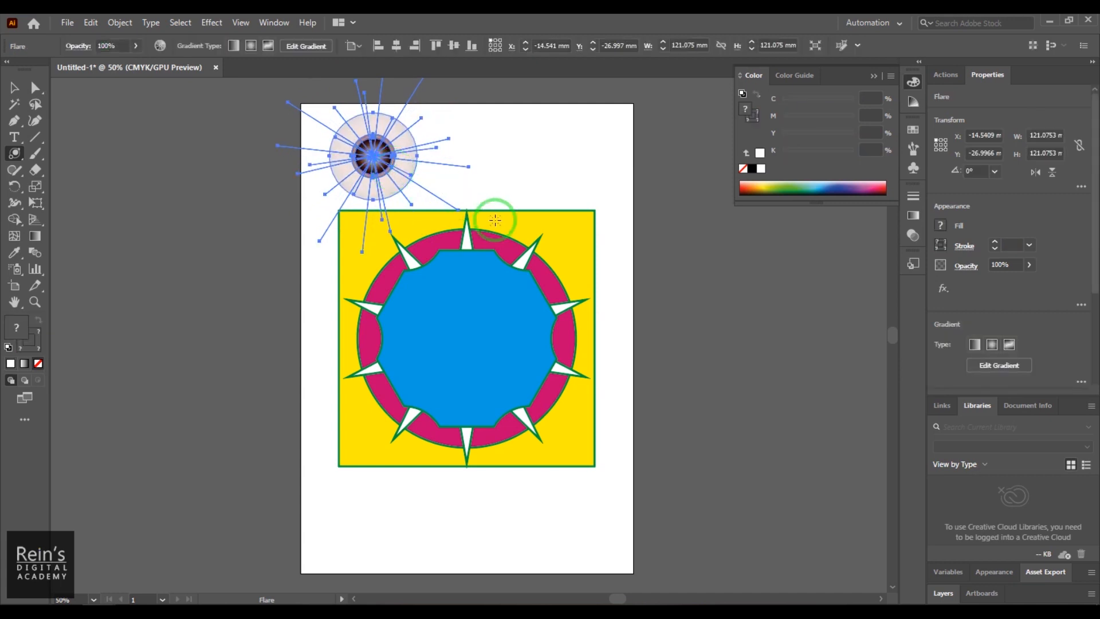
left_click(604, 528)
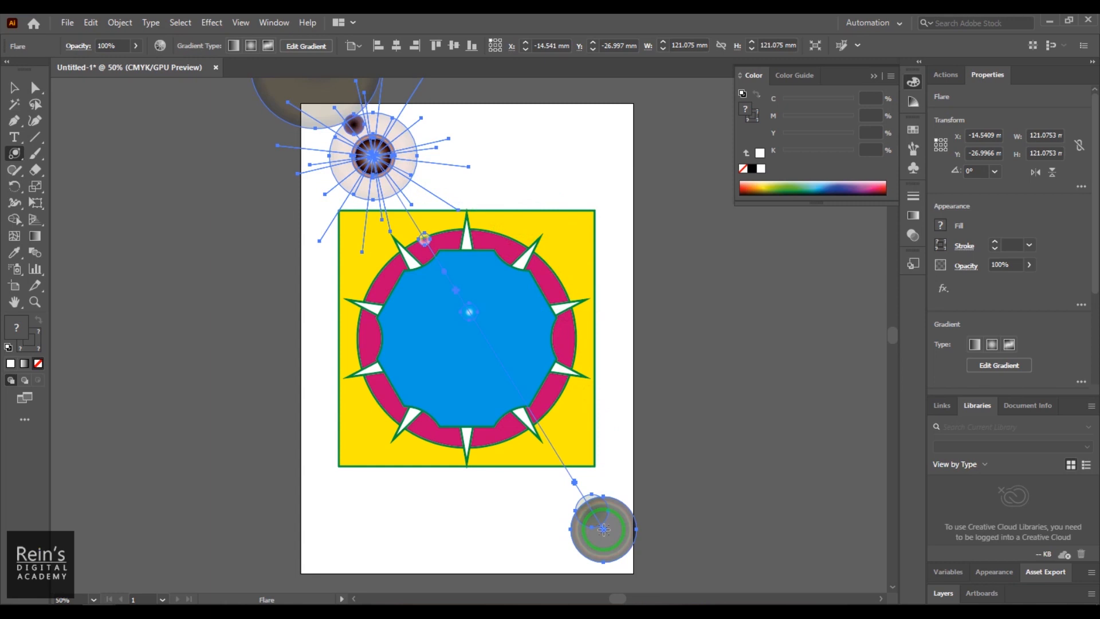
left_click(14, 88)
left_click(754, 234)
left_click(981, 593)
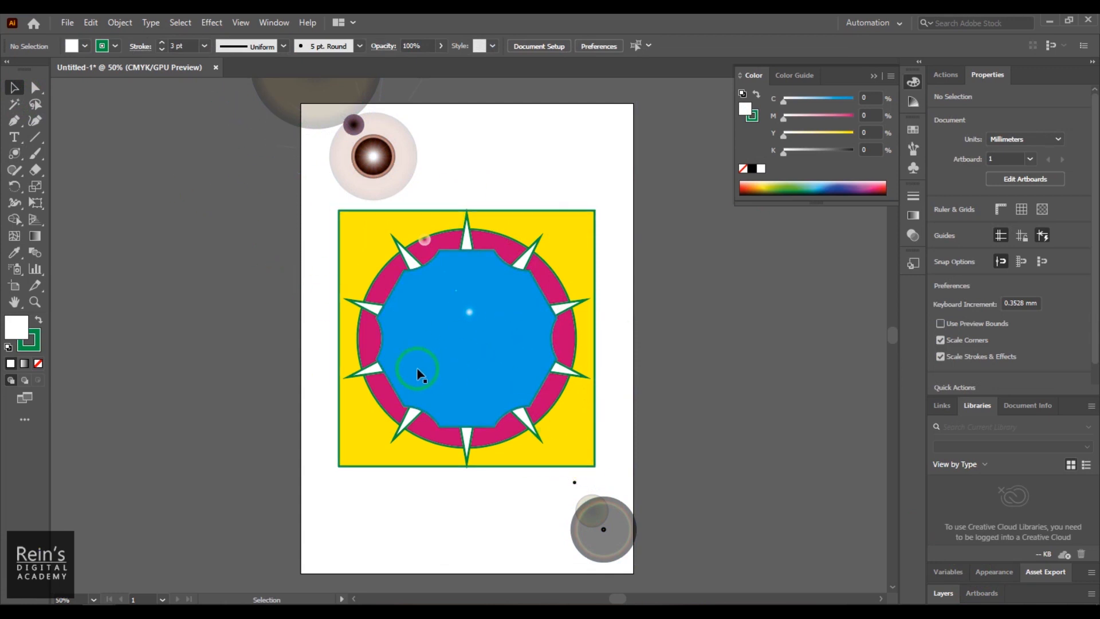
Activate the Rectangle tool and review the other shape tools grouped with it.
left_click(15, 154)
left_click(44, 154)
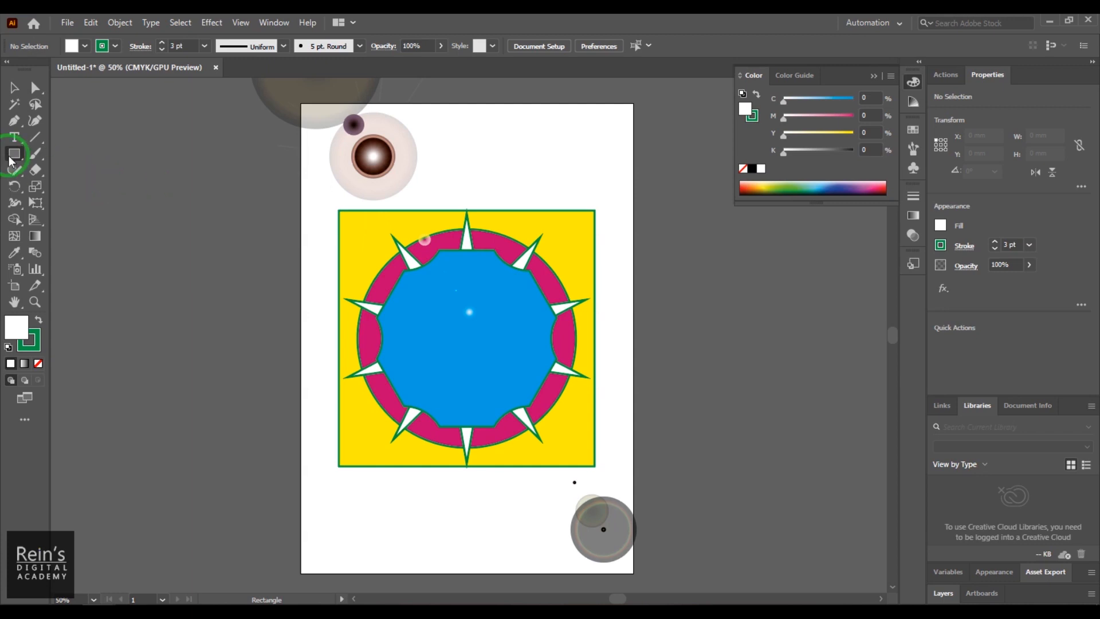
left_click_drag(12, 161, 51, 155)
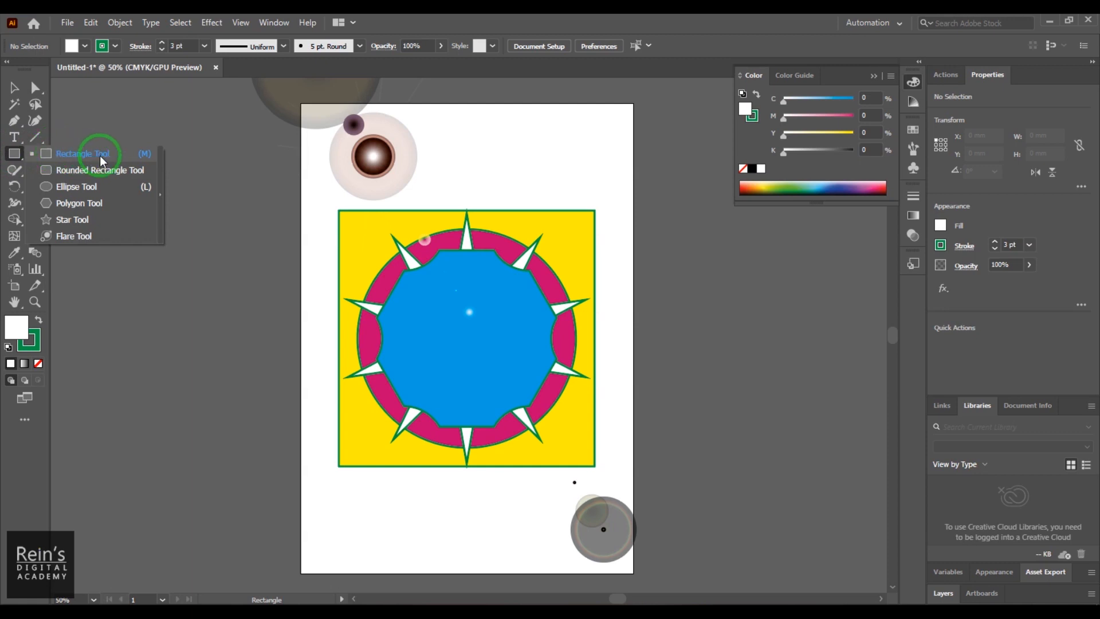
left_click_drag(157, 156, 256, 204)
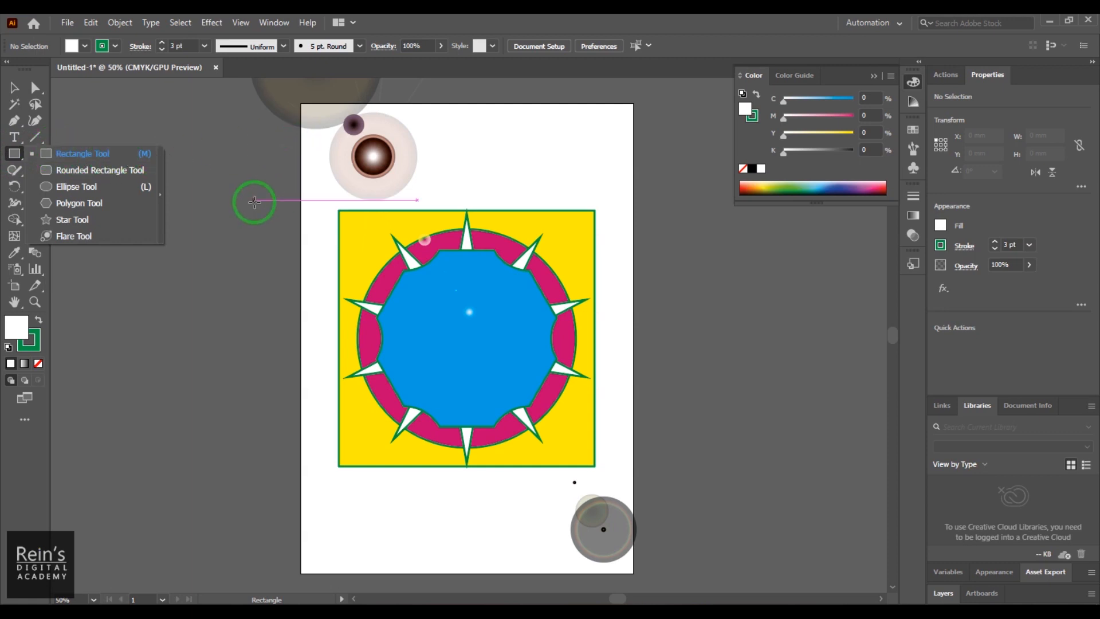
left_click(585, 18)
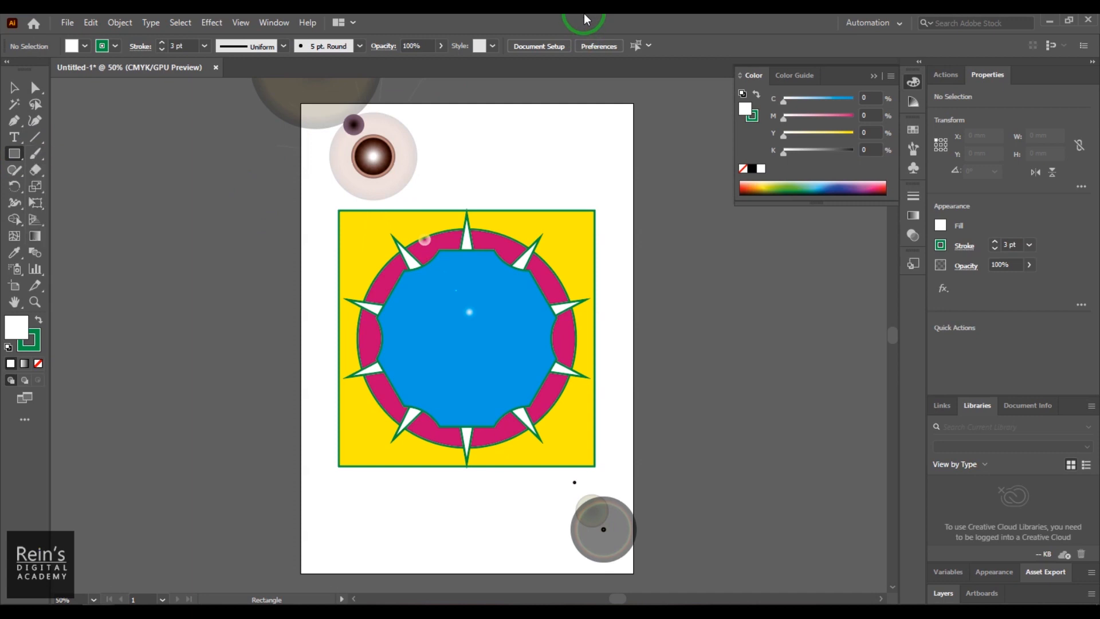